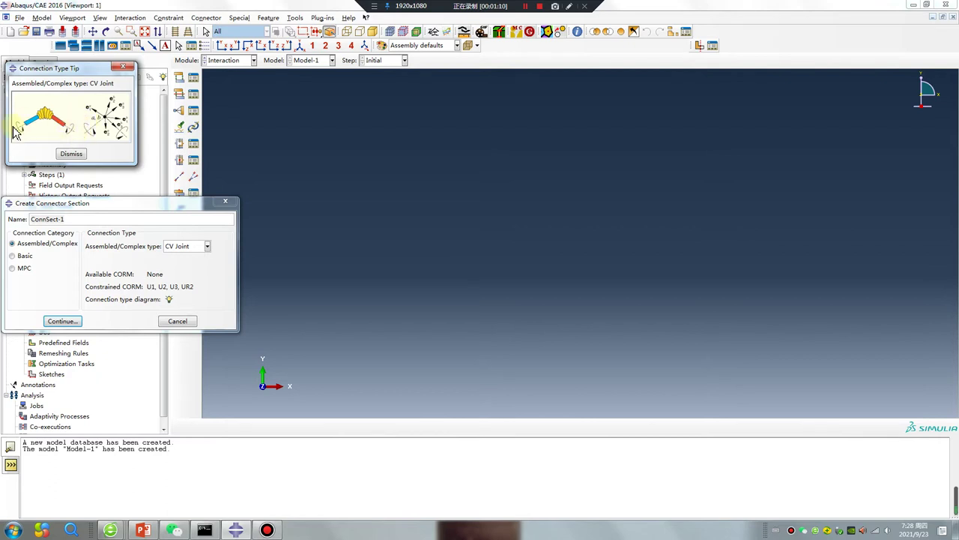
Dismiss the CV Joint connection type tip and cancel creating the connector section.
click(124, 66)
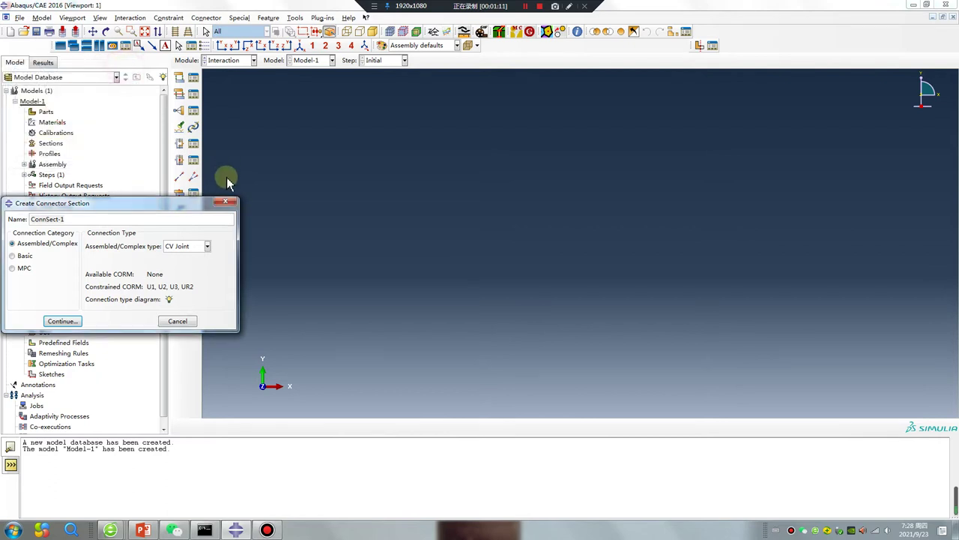
click(224, 201)
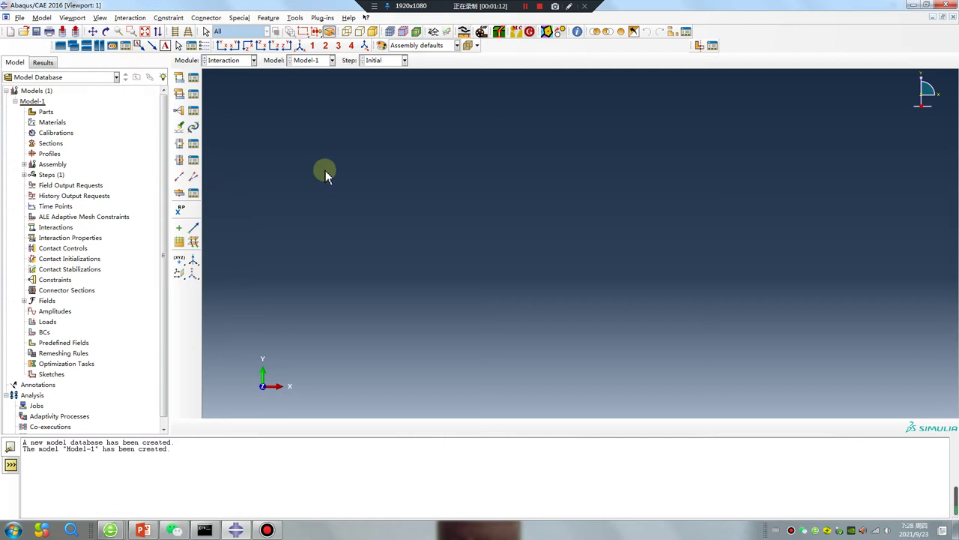
click(569, 6)
mouse_move(223, 268)
mouse_down()
mouse_move(432, 158)
mouse_move(445, 188)
mouse_move(239, 286)
mouse_move(213, 259)
mouse_up()
mouse_move(453, 177)
mouse_down()
mouse_move(468, 285)
mouse_move(506, 275)
mouse_move(481, 201)
mouse_move(451, 166)
mouse_up()
mouse_move(484, 285)
mouse_down()
mouse_move(484, 294)
mouse_move(617, 304)
mouse_up()
mouse_move(489, 272)
mouse_down()
mouse_move(602, 267)
mouse_move(619, 274)
mouse_move(625, 311)
mouse_move(622, 268)
mouse_move(622, 303)
mouse_move(621, 275)
mouse_move(637, 284)
mouse_move(619, 281)
mouse_move(625, 273)
mouse_move(616, 282)
mouse_move(623, 289)
mouse_move(617, 271)
mouse_move(617, 306)
mouse_move(623, 296)
mouse_up()
mouse_move(620, 331)
mouse_down()
mouse_move(615, 231)
mouse_move(644, 218)
mouse_move(655, 234)
mouse_up()
mouse_move(549, 203)
mouse_down()
mouse_move(497, 185)
mouse_move(401, 248)
mouse_move(430, 238)
mouse_move(311, 238)
mouse_move(228, 191)
mouse_move(249, 201)
mouse_up()
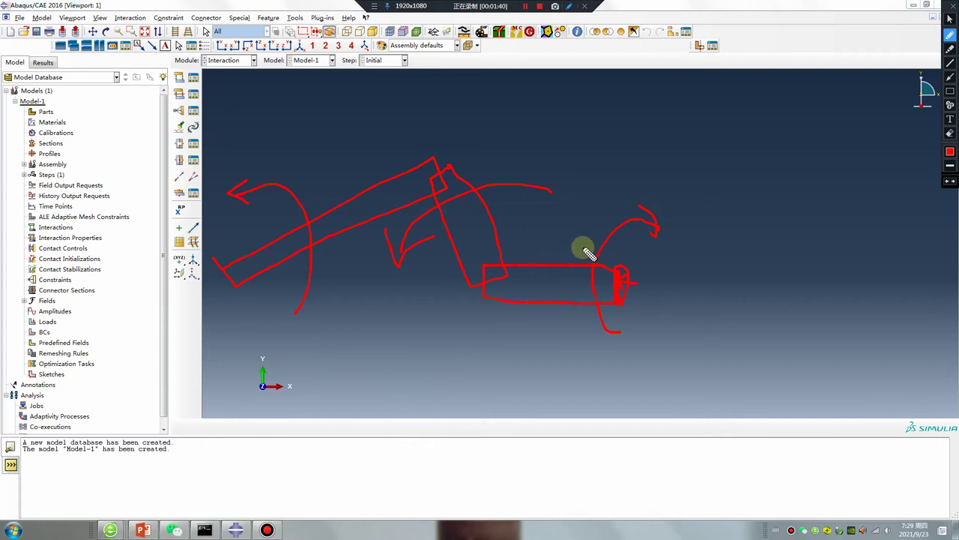
drag(498, 211, 555, 236)
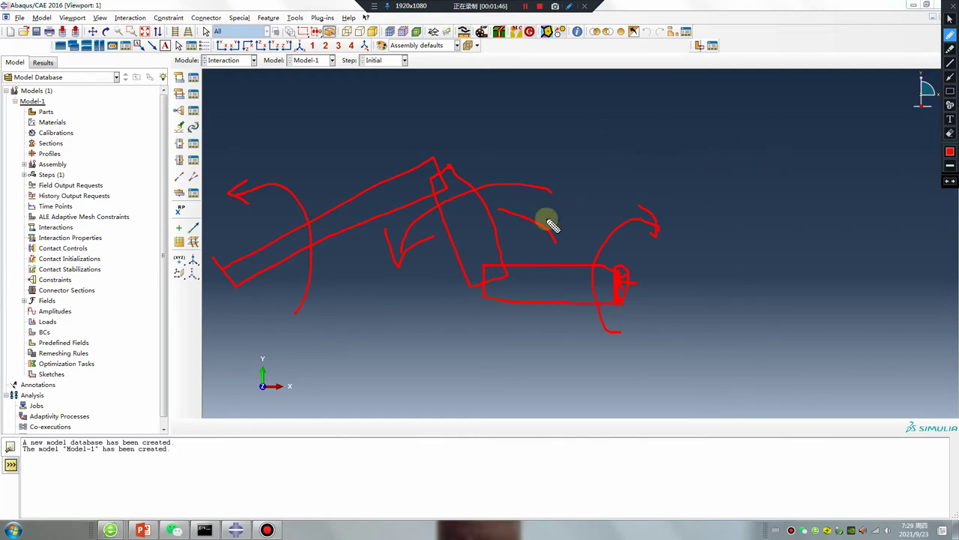
key(Escape)
Switch to the Part module and start a 3D deformable solid extrusion part with an approximate size of 200.
click(231, 60)
click(217, 73)
click(183, 89)
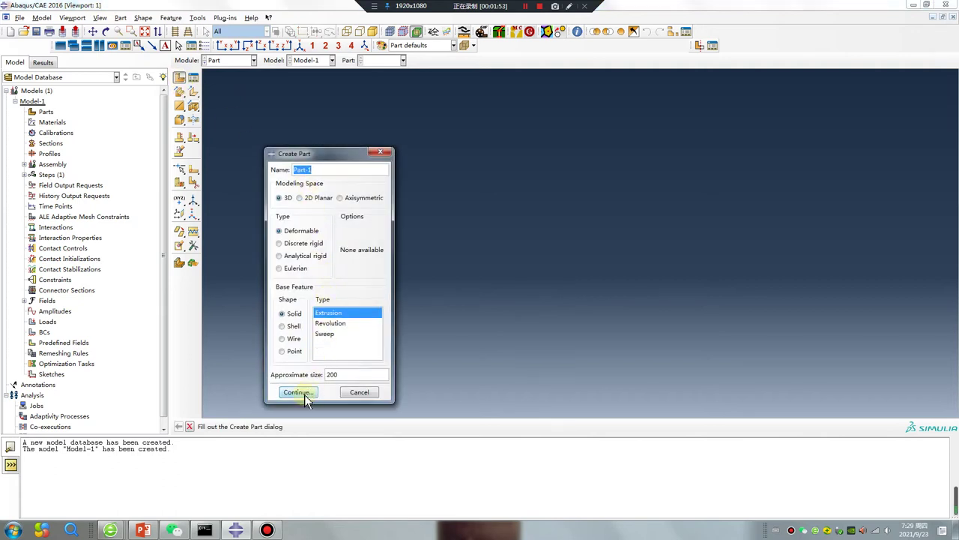
click(299, 393)
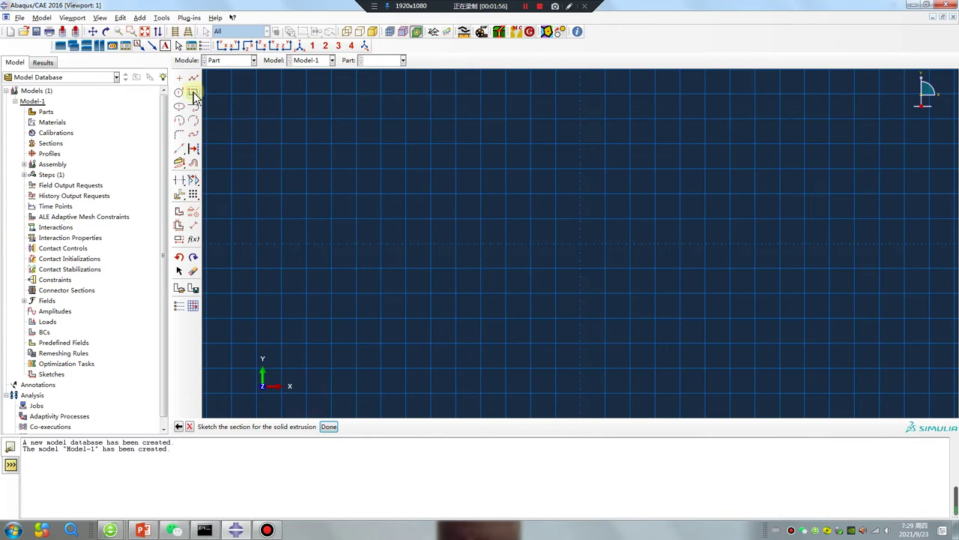
Sketch a closed rectangle slanting down at 45 degrees toward the origin, using connected lines in the upper-left quadrant.
click(193, 79)
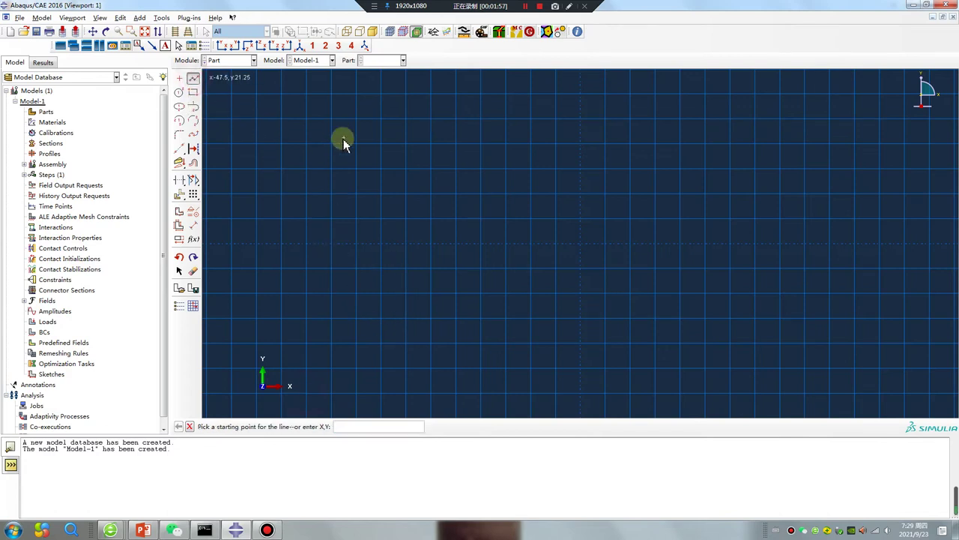
scroll(348, 324, down, 3)
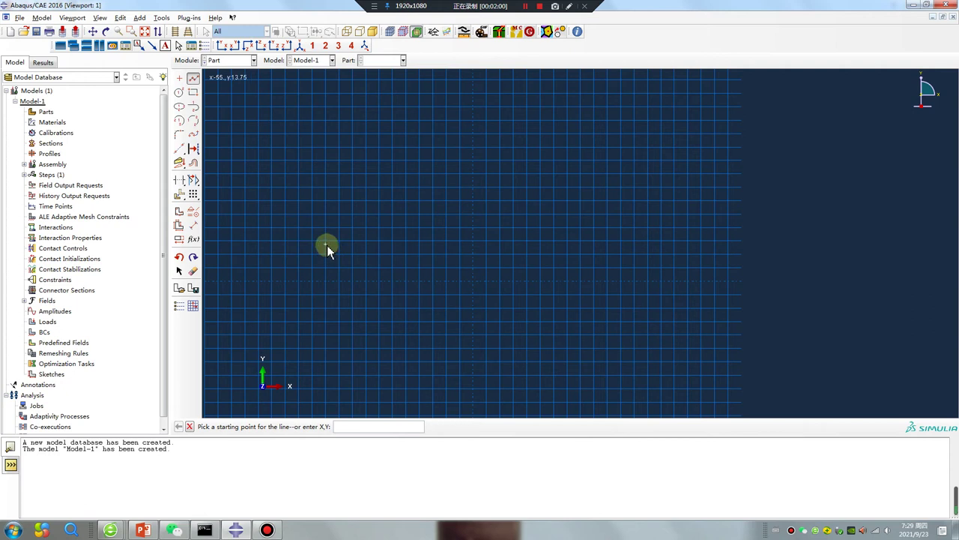
click(325, 201)
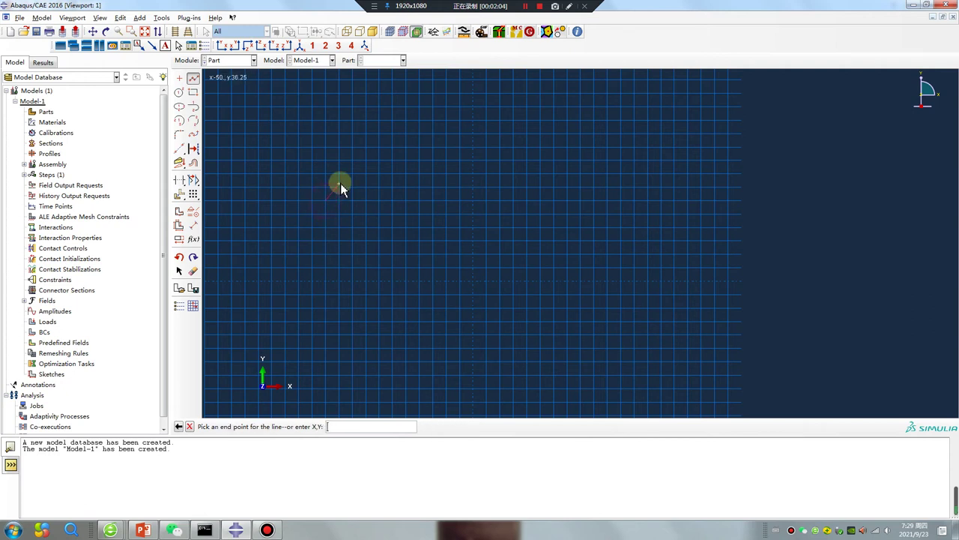
click(339, 188)
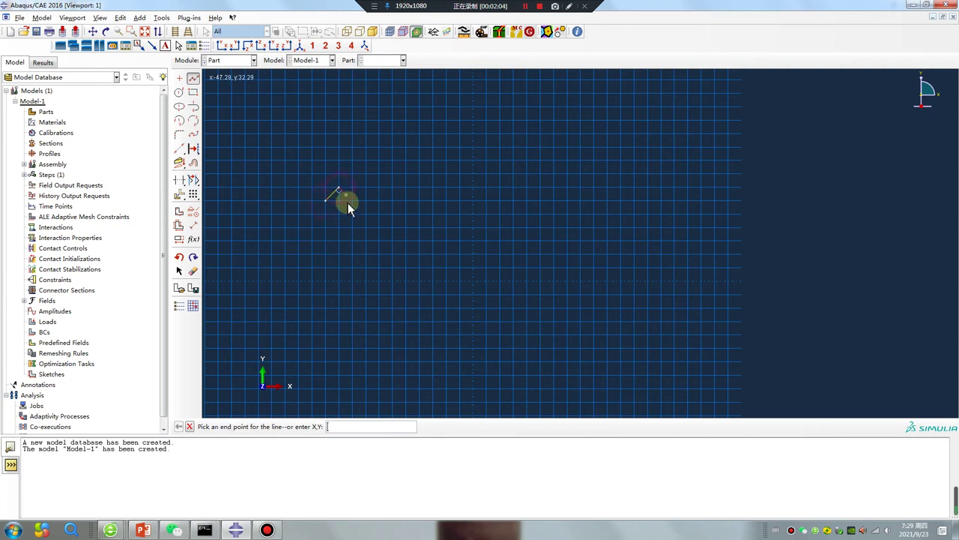
click(389, 239)
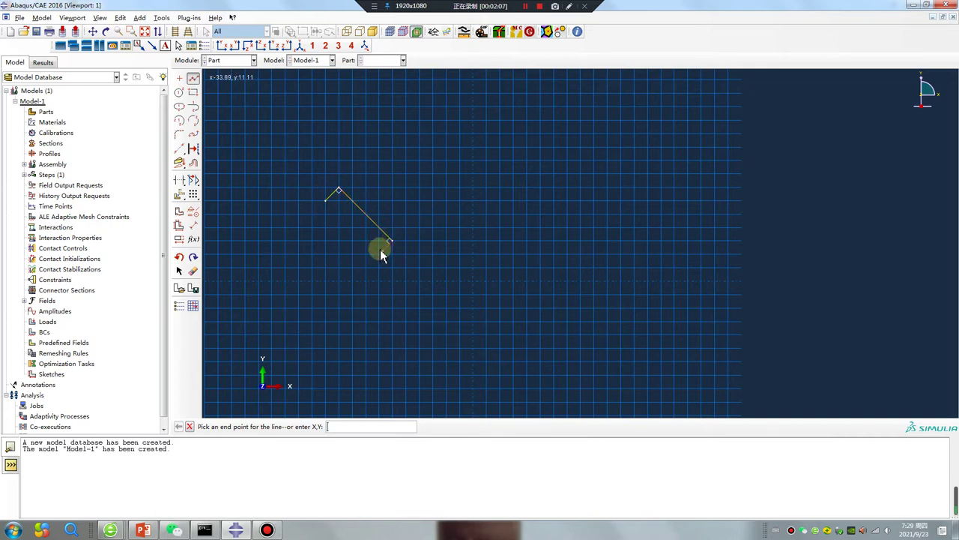
click(379, 253)
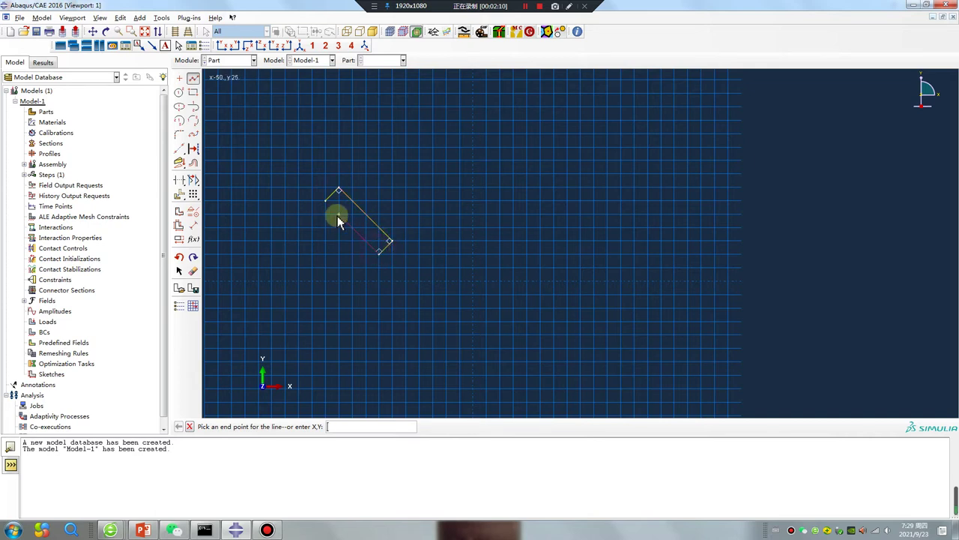
click(325, 202)
Sketch the left, bottom and right sides of a horizontal rectangle from the slanted rectangle's lower end to the vertical axis.
scroll(389, 285, up, 5)
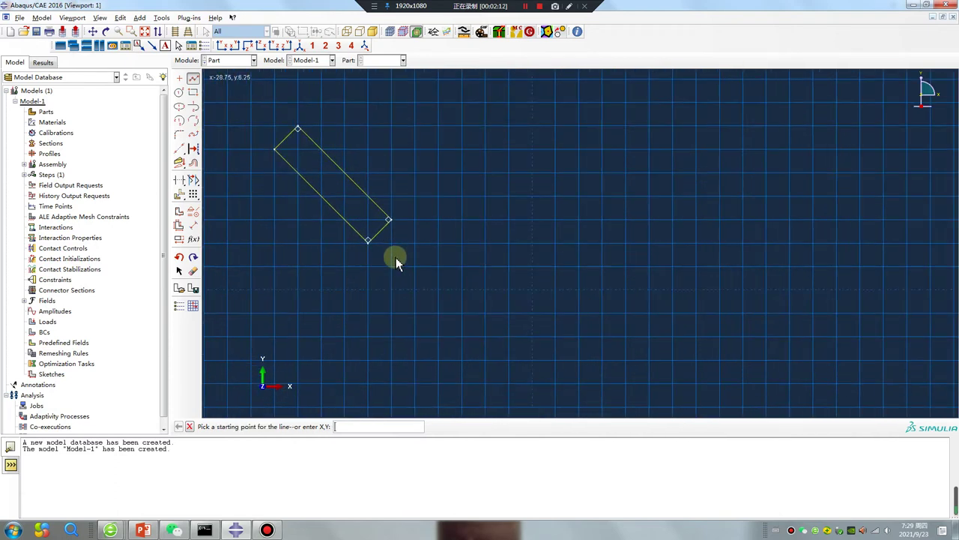
click(375, 223)
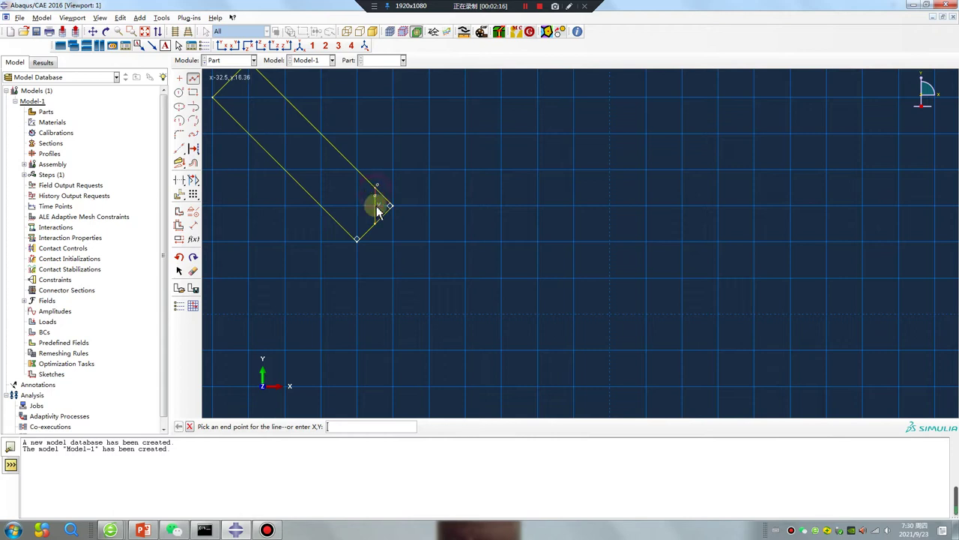
click(377, 184)
click(193, 78)
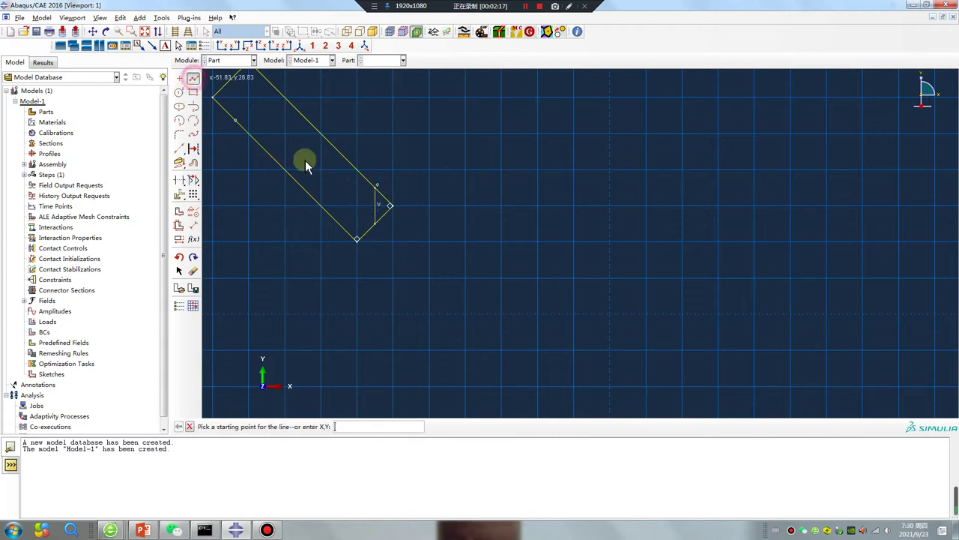
click(375, 235)
click(375, 240)
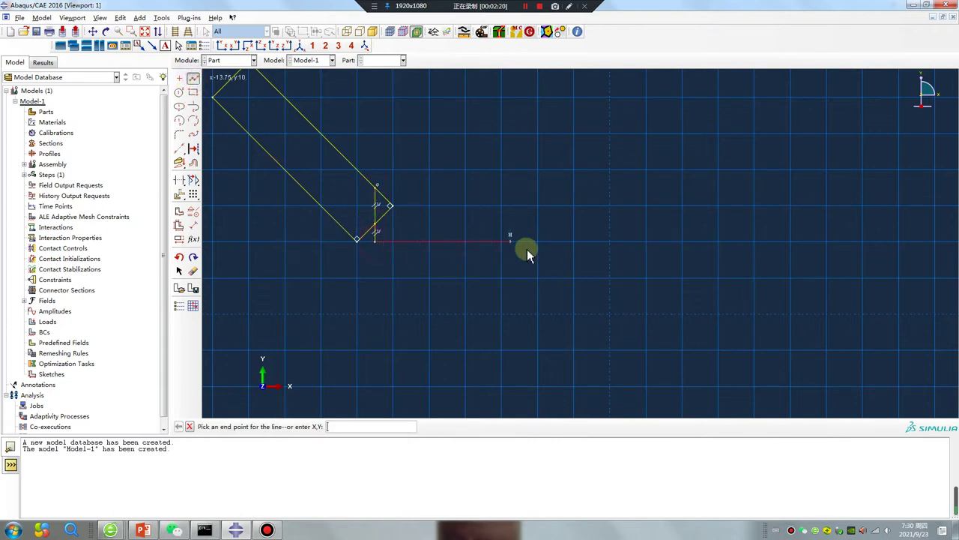
click(610, 245)
click(609, 171)
Close the horizontal rectangle with a horizontal top line and trim the excess of its right side.
click(193, 78)
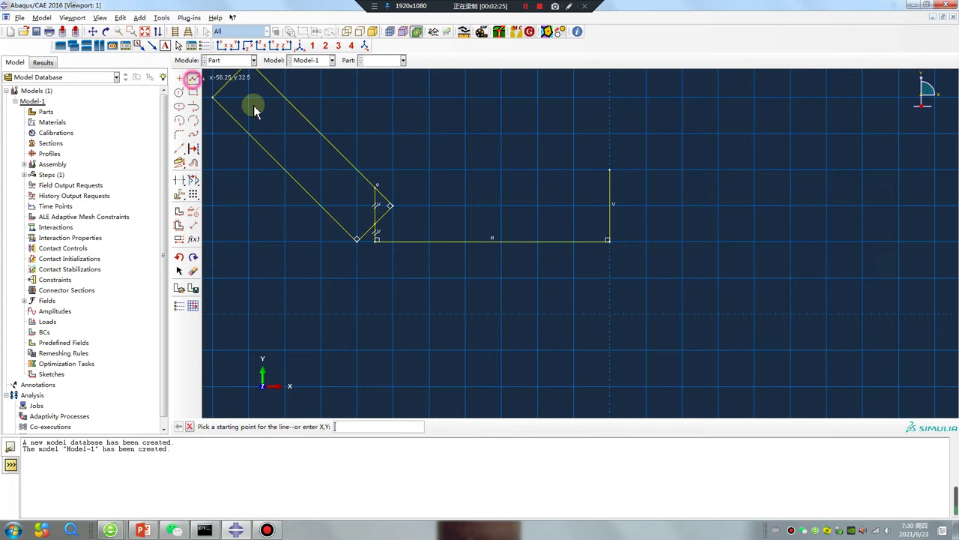
click(377, 188)
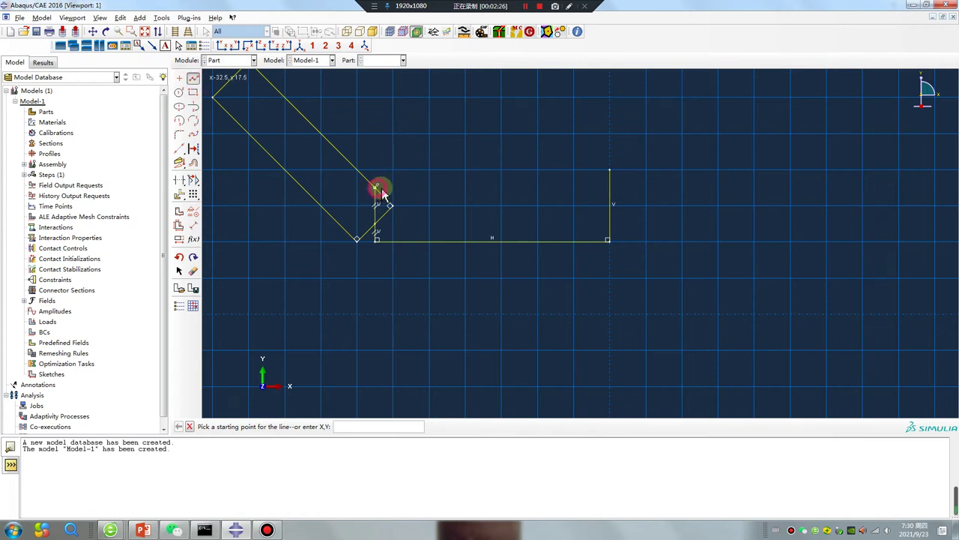
click(611, 186)
click(194, 178)
click(611, 176)
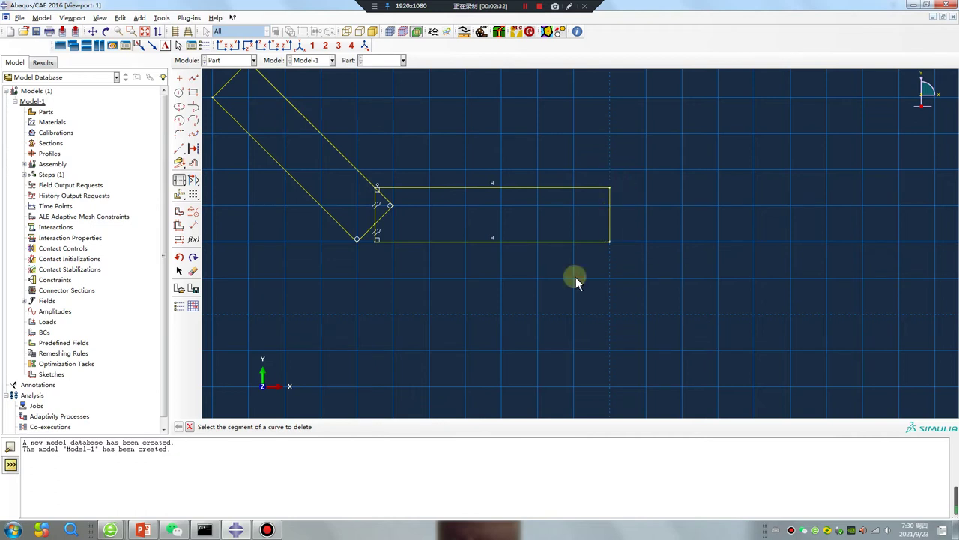
Sketch the two short sides and lower long side of a second slanted rectangle, starting at the horizontal rectangle's right-edge midpoint.
click(193, 77)
click(612, 215)
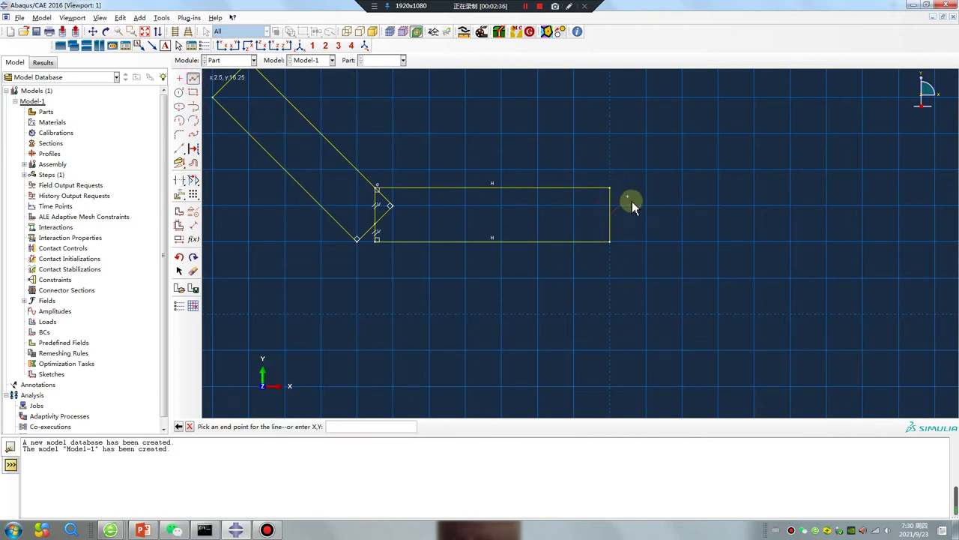
click(629, 197)
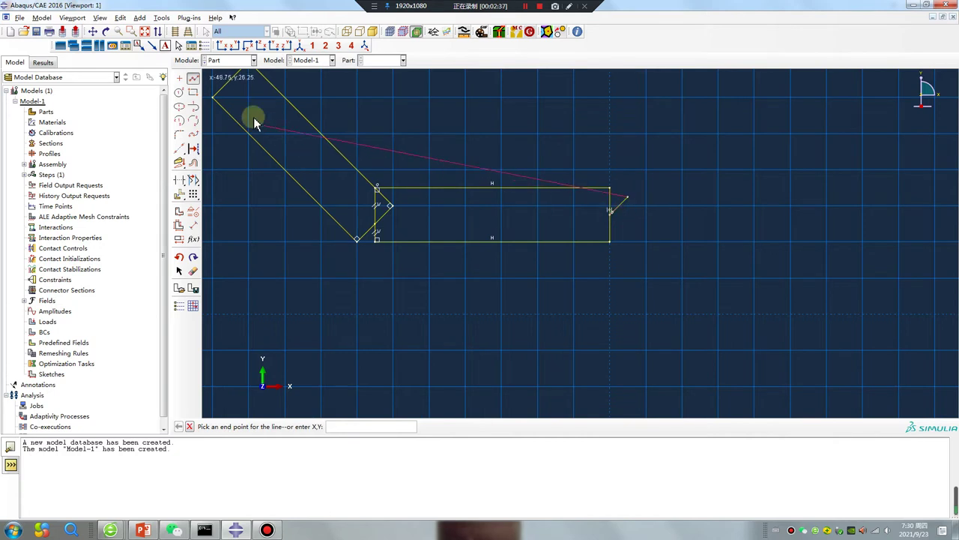
click(194, 80)
click(193, 77)
click(610, 216)
click(591, 234)
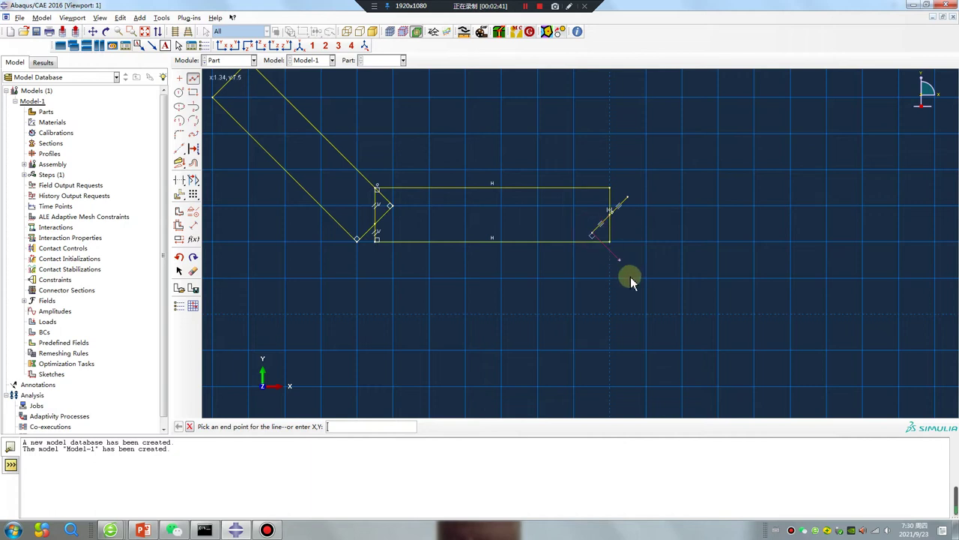
click(742, 387)
click(817, 315)
click(193, 78)
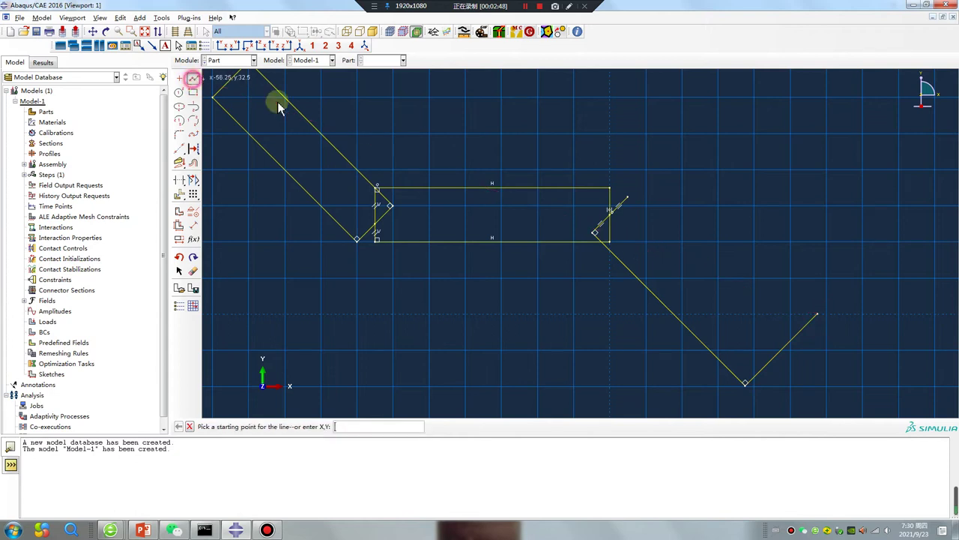
click(628, 199)
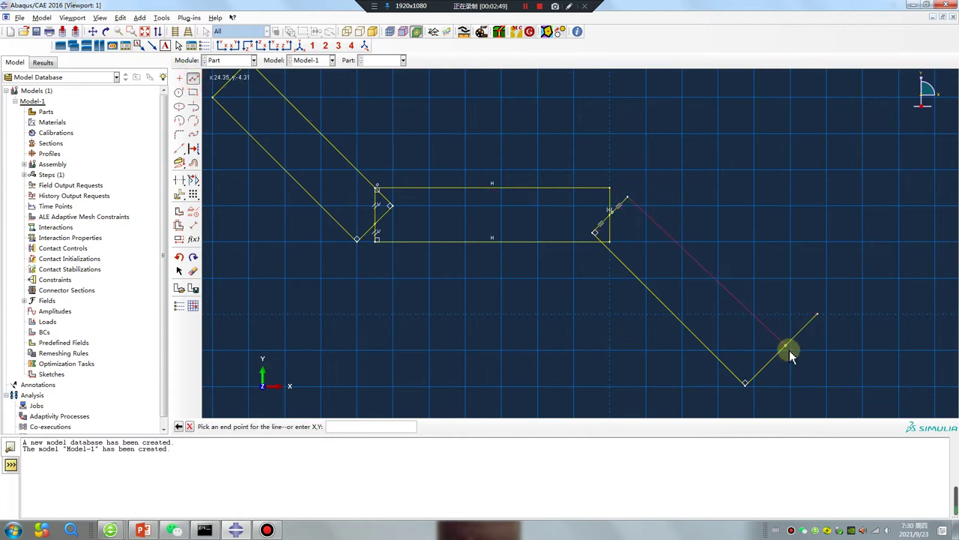
click(784, 352)
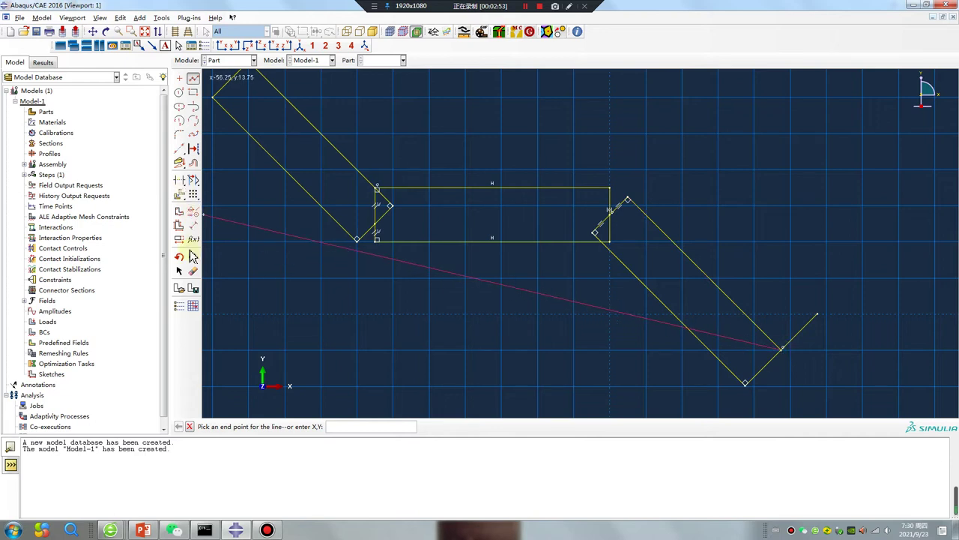
click(180, 257)
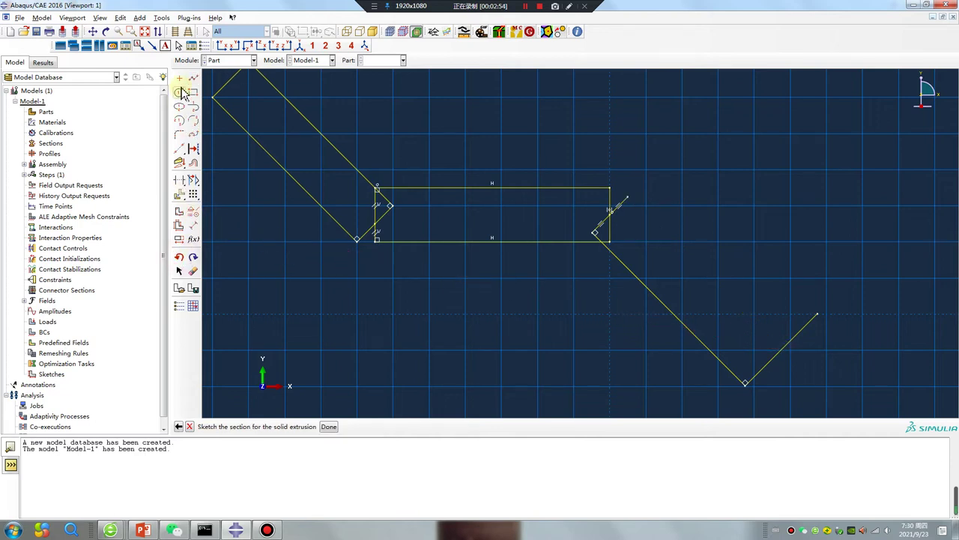
Draw the upper long side of the second slanted rectangle past its far short side and trim the overhanging segments.
click(629, 199)
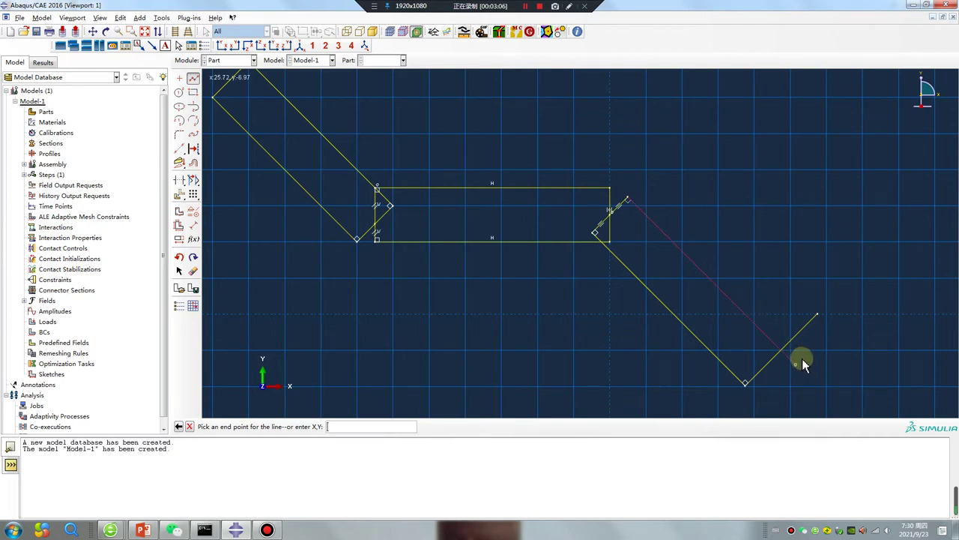
click(802, 358)
click(181, 185)
click(794, 341)
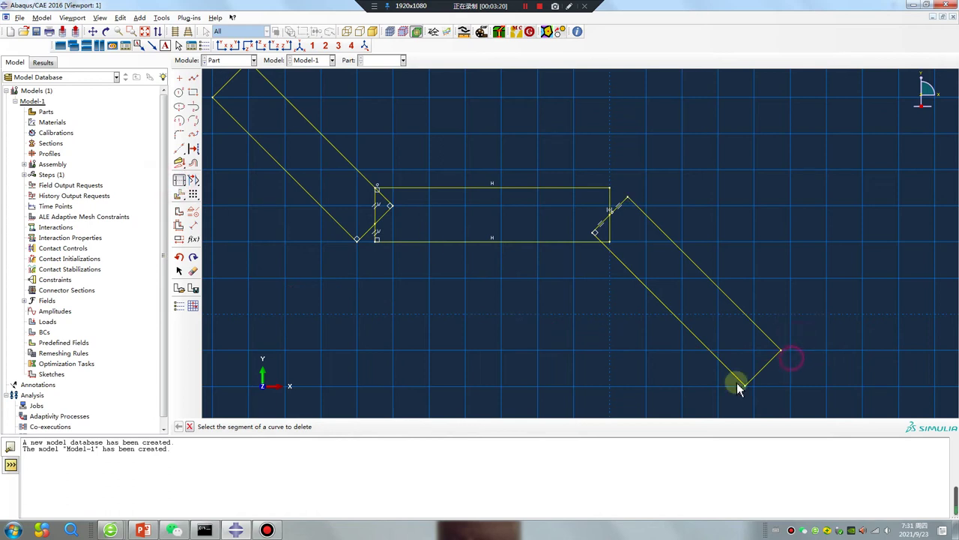
Save the sketch with all three rectangles as Sketch-1.
click(194, 290)
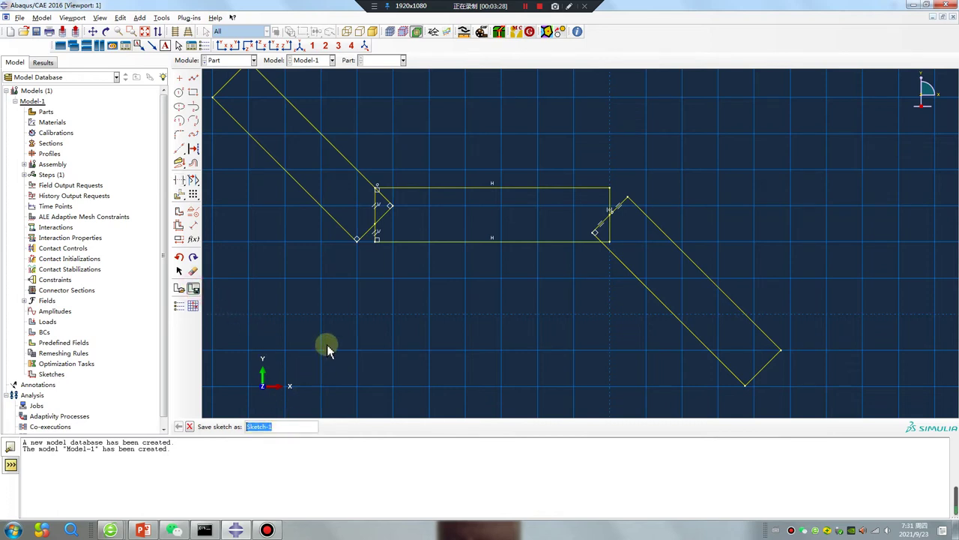
key(Return)
Delete the horizontal rectangle, the lower slanted rectangle and the leftover vertical lines, keeping only the upper slanted rectangle.
scroll(327, 344, down, 1)
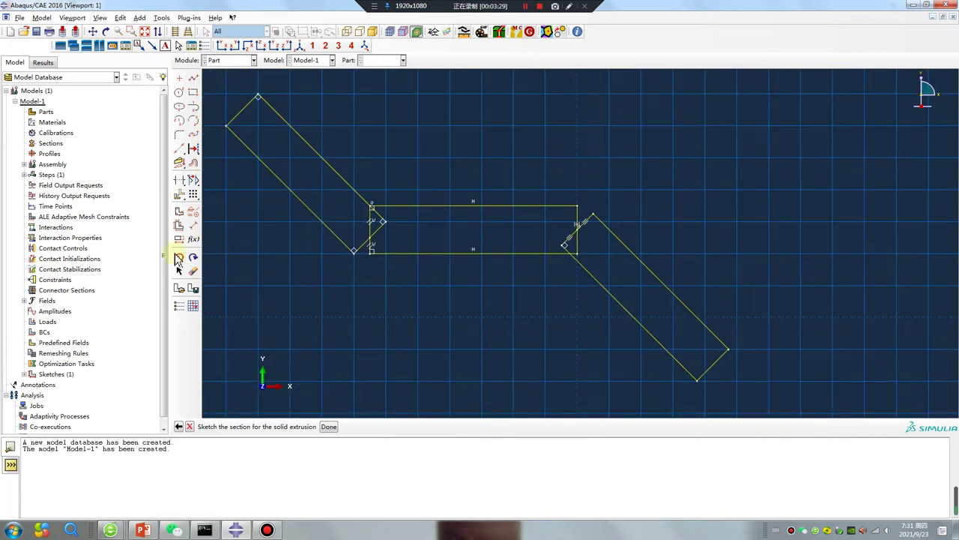
click(193, 274)
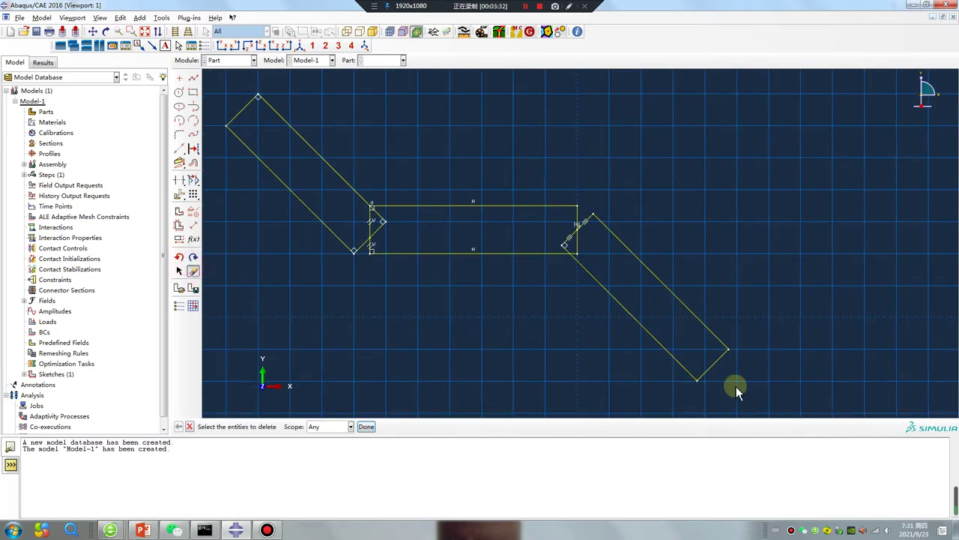
drag(771, 390, 464, 148)
middle_click(459, 334)
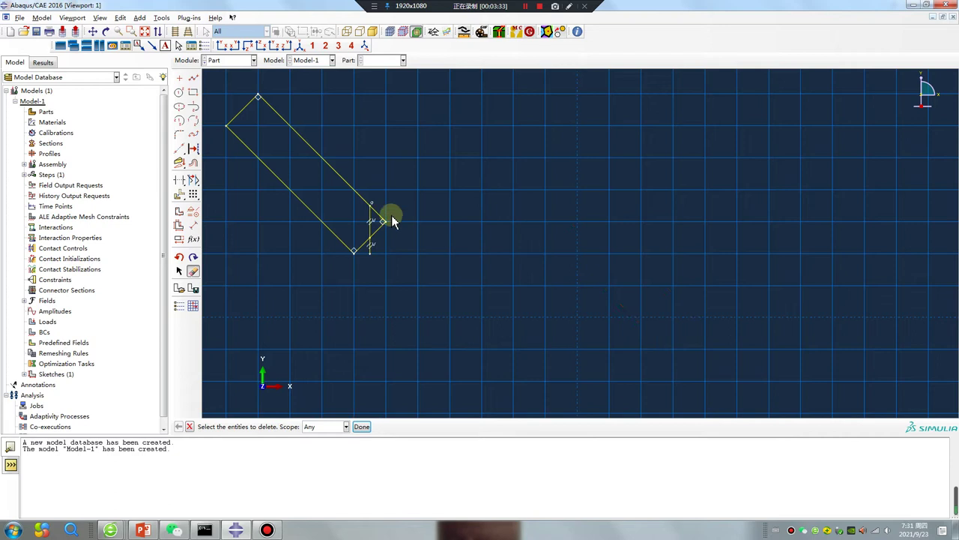
click(371, 235)
middle_click(392, 260)
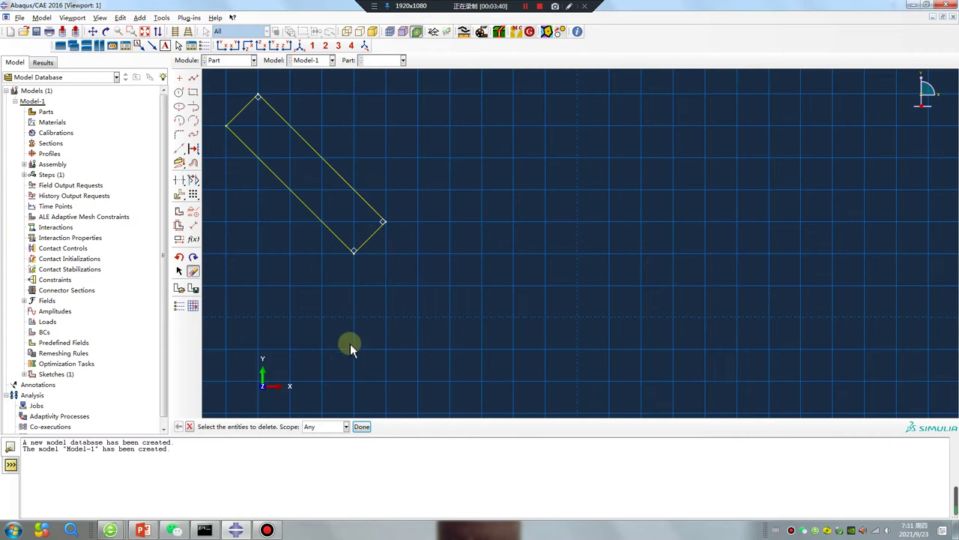
Finish the sketch and extrude the slanted rectangle to a depth of 1.
click(361, 426)
middle_click(311, 344)
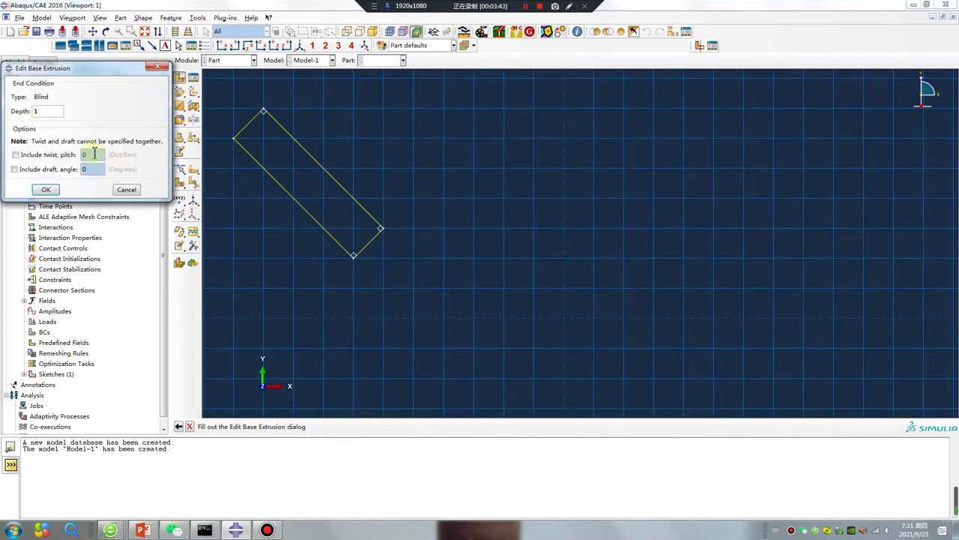
key(Return)
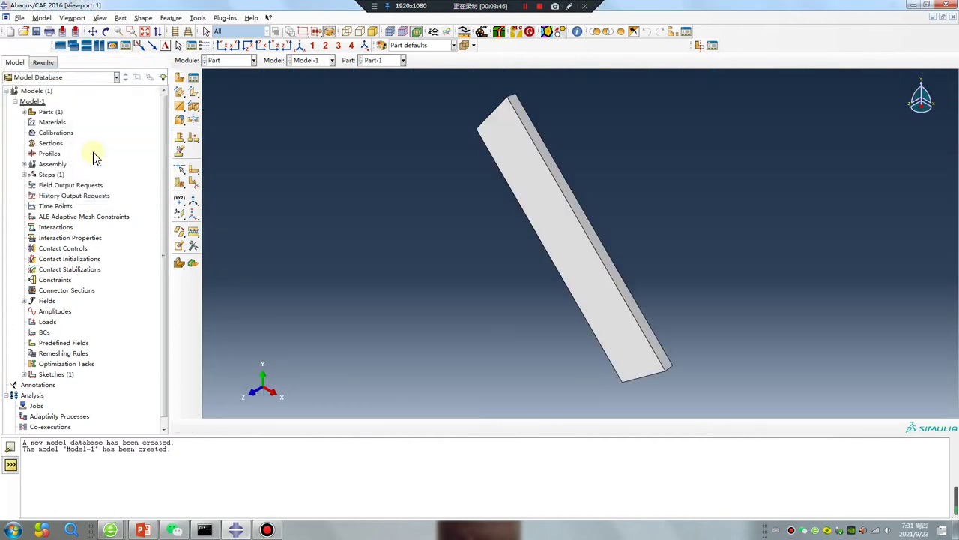
Create a second 3D deformable solid extrusion part and load Sketch-1 into its section sketch.
click(179, 77)
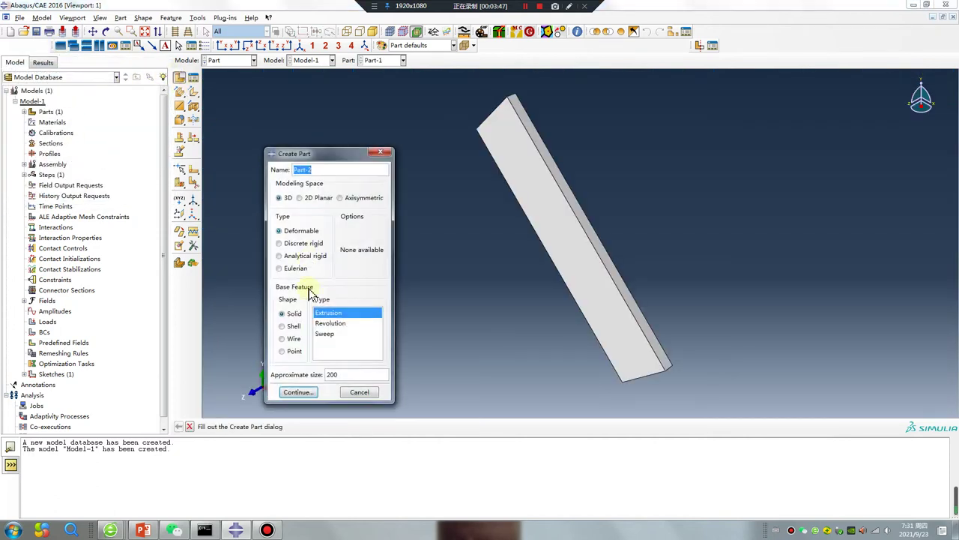
click(300, 392)
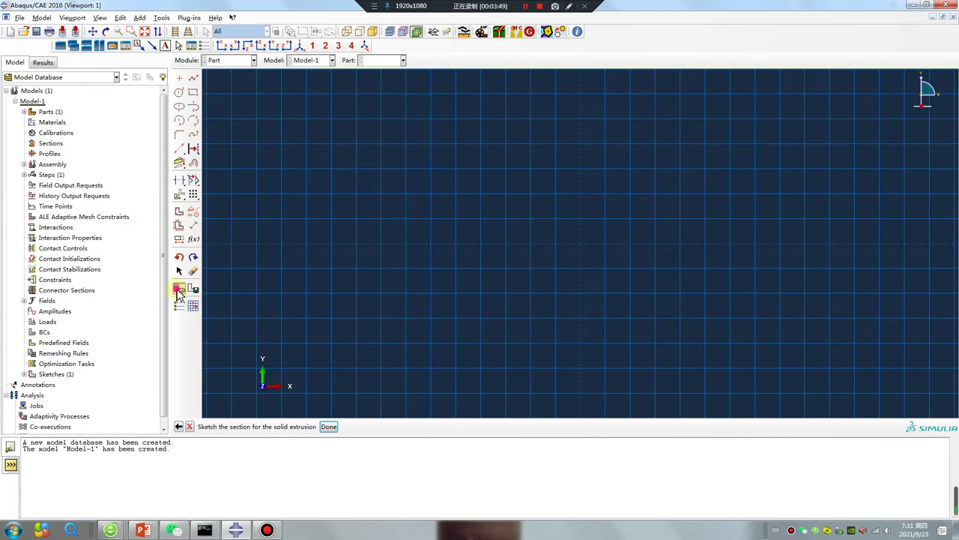
click(179, 290)
click(21, 159)
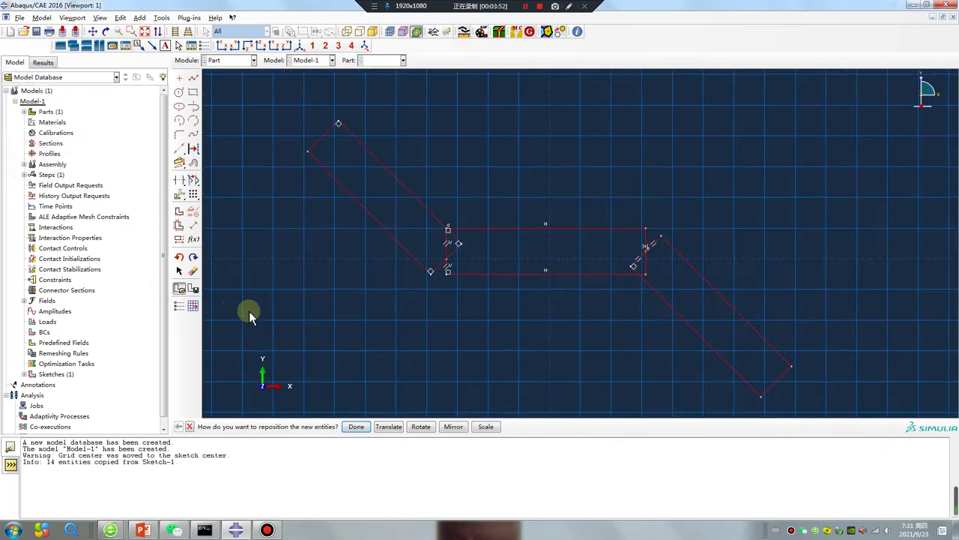
Delete both slanted rectangles and their leftover short sides, keeping only the horizontal rectangle.
click(193, 272)
drag(270, 81, 356, 205)
middle_click(450, 279)
click(458, 255)
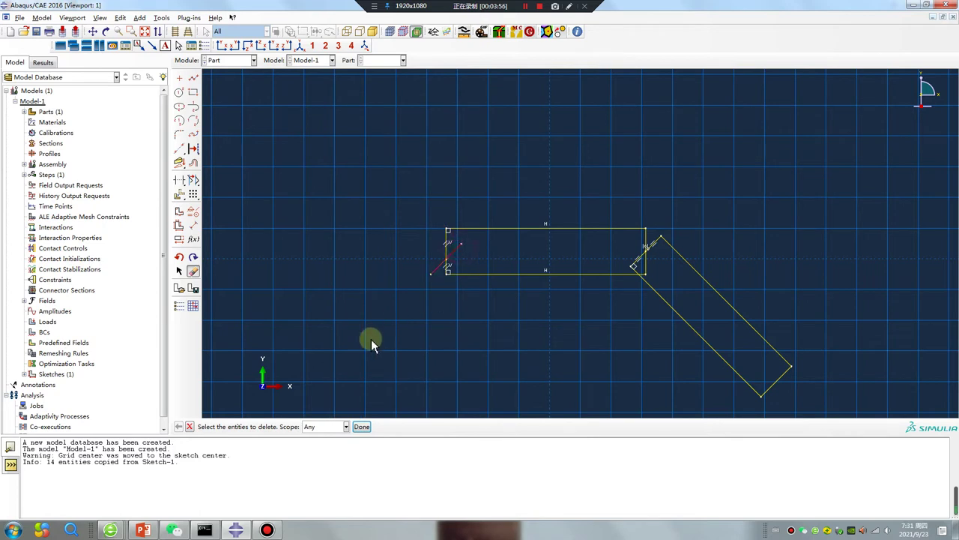
drag(727, 249, 836, 382)
middle_click(836, 383)
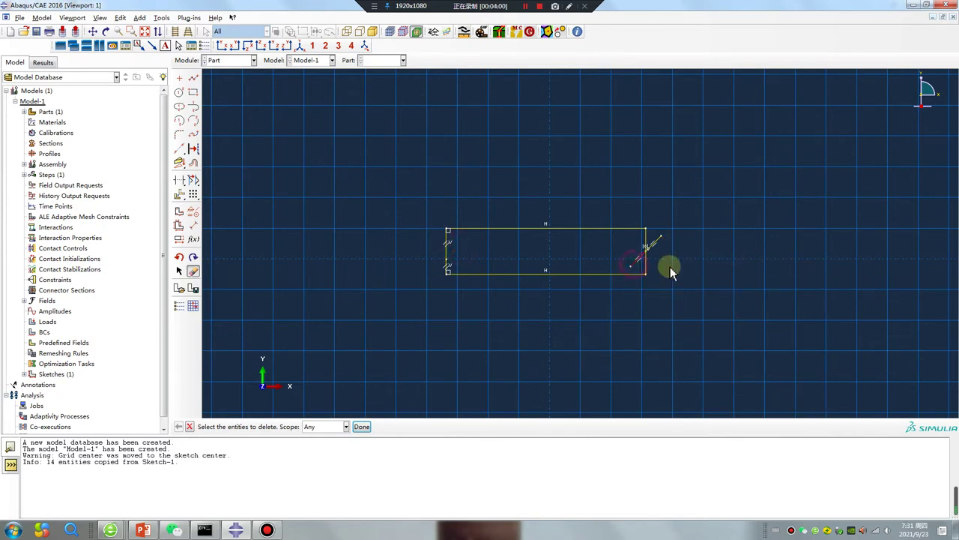
click(655, 245)
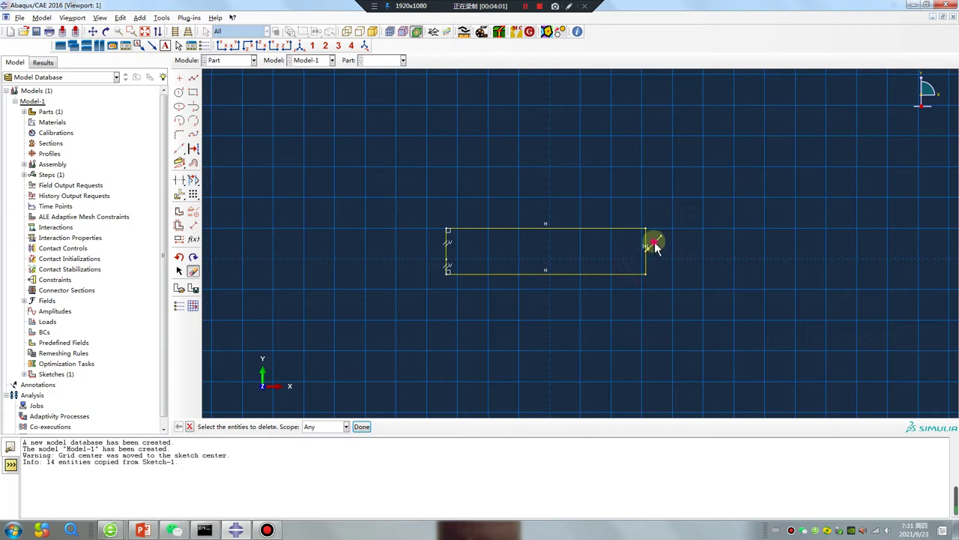
Finish the sketch and extrude the horizontal rectangle into the middle bar.
middle_click(347, 350)
middle_click(347, 350)
key(Return)
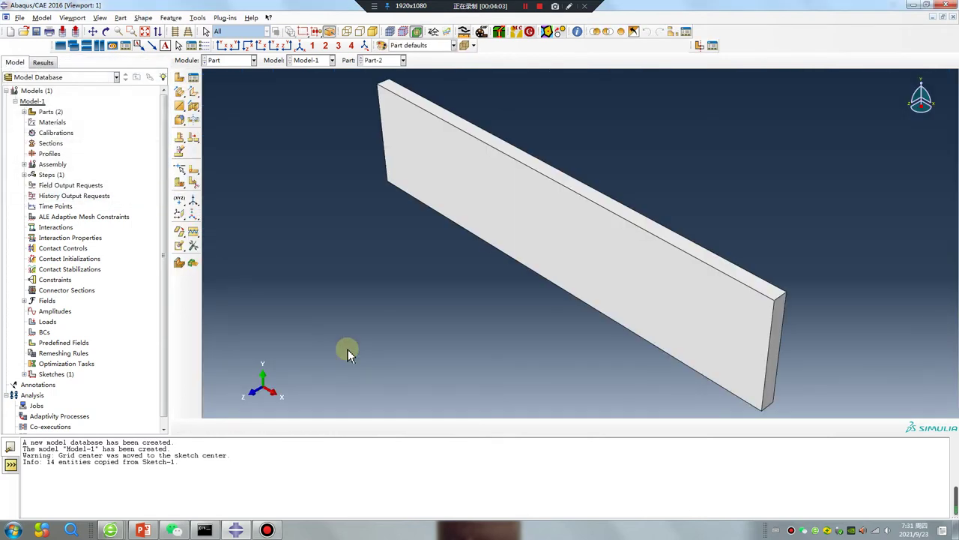
Create a third 3D deformable solid extrusion part and load Sketch-1 into its section sketch.
click(180, 79)
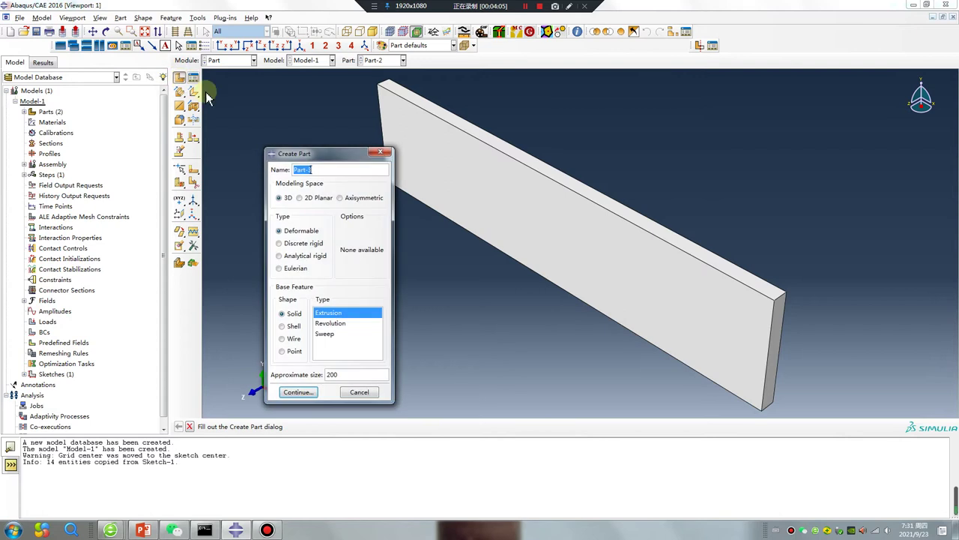
click(296, 392)
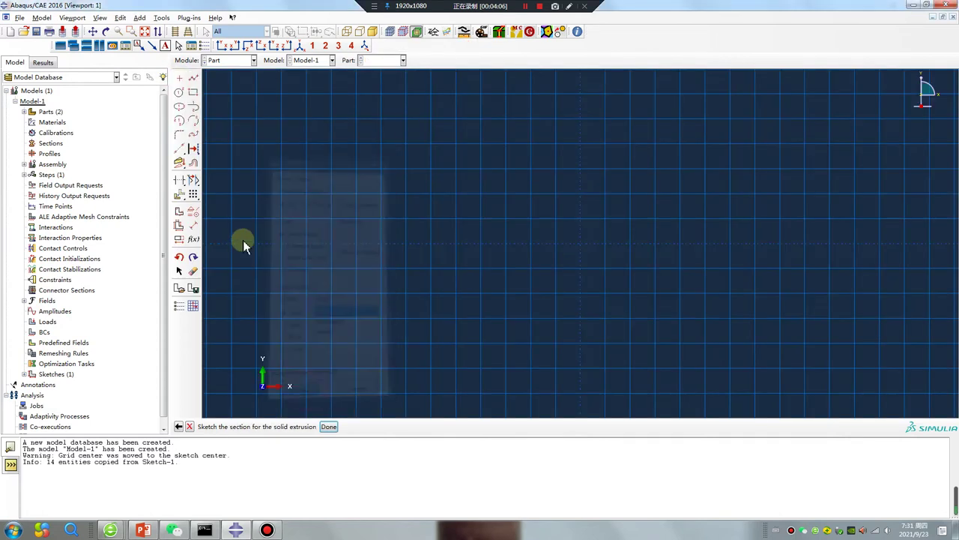
click(180, 290)
click(22, 162)
Delete the upper slanted rectangle, the horizontal rectangle and leftover lines, keeping only the lower slanted rectangle.
click(194, 271)
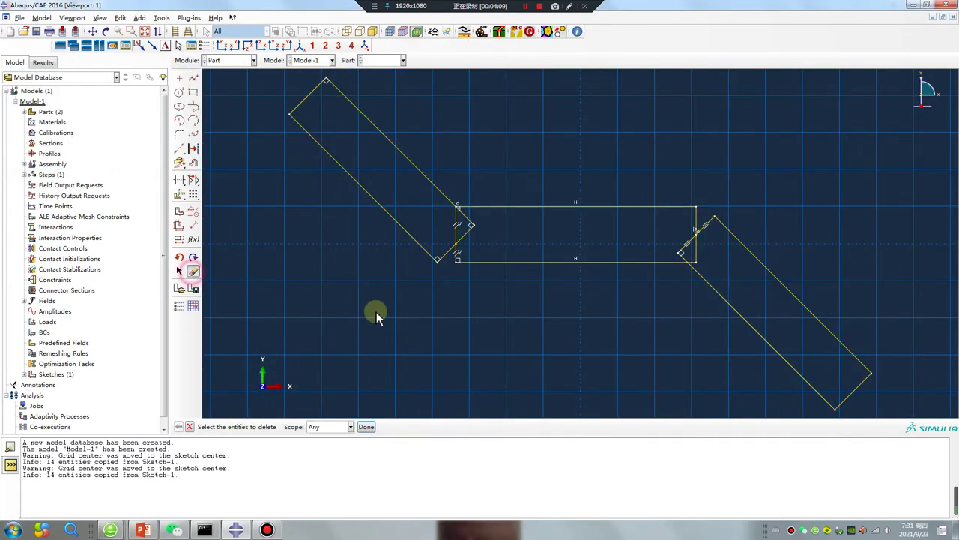
scroll(295, 295, down, 2)
drag(443, 270, 562, 350)
middle_click(544, 359)
drag(634, 214, 654, 238)
click(653, 238)
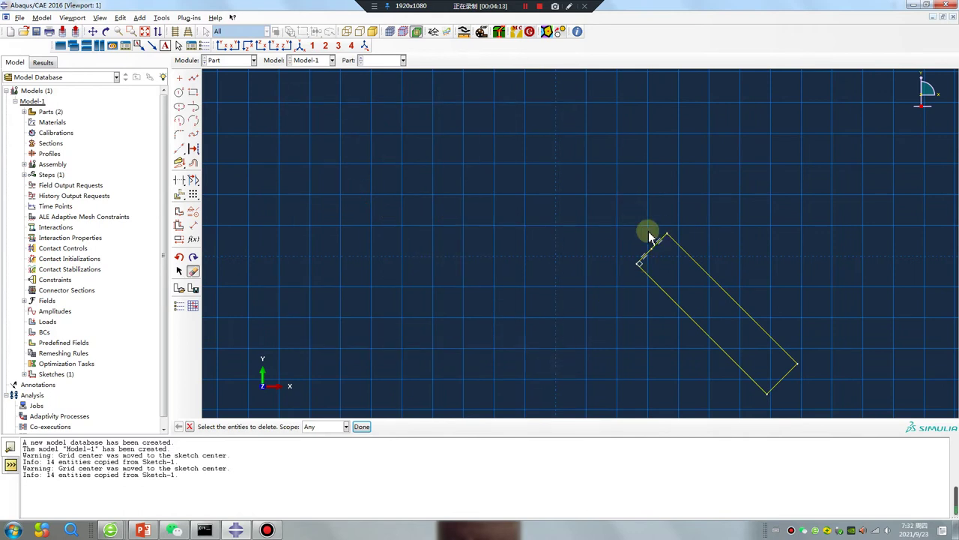
Finish the sketch and extrude the lower slanted rectangle into the third bar.
middle_click(470, 295)
middle_click(471, 295)
key(Return)
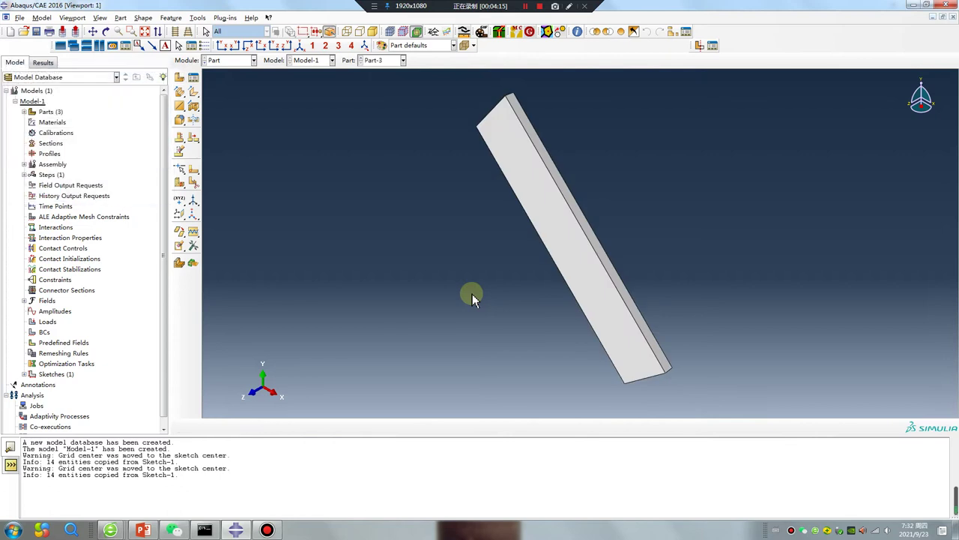
In the Property module, create an isotropic elastic material with Young's modulus 2e5 and Poisson's ratio 0.3.
click(234, 61)
click(218, 79)
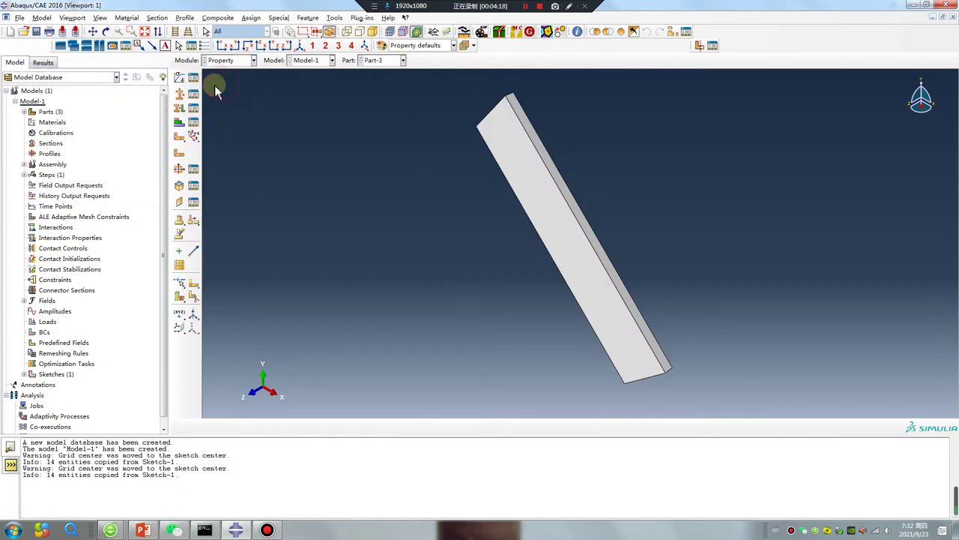
click(180, 77)
click(271, 194)
mouse_move(351, 210)
click(421, 207)
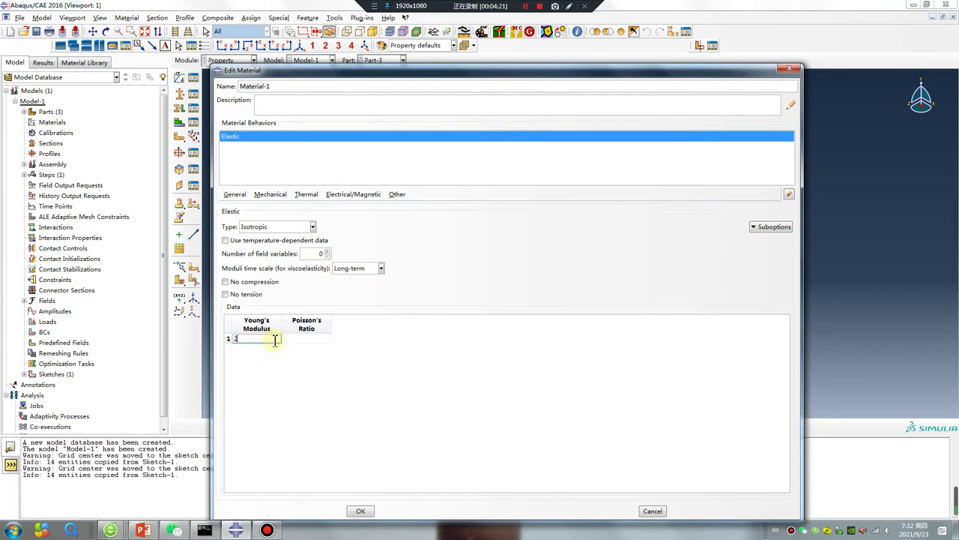
click(276, 340)
text(2e5)
click(312, 338)
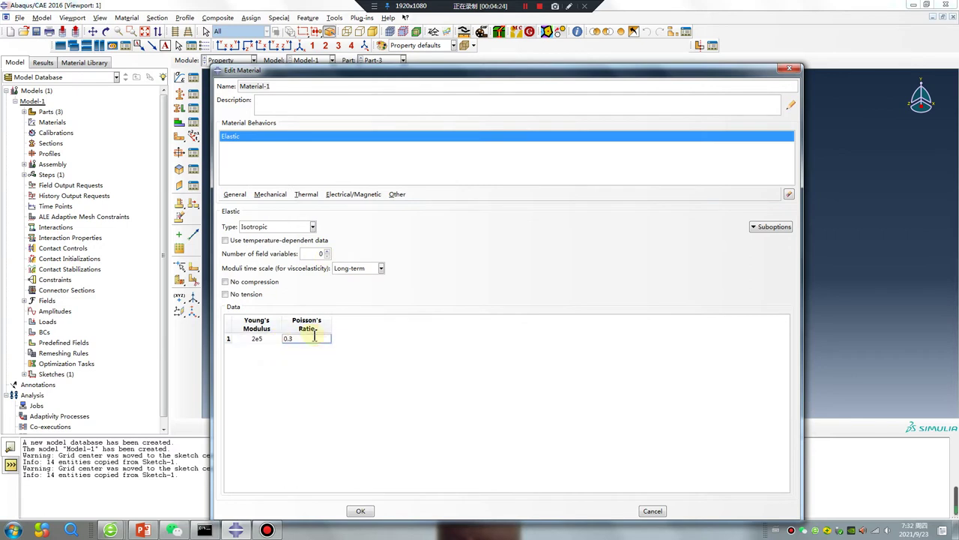
click(365, 510)
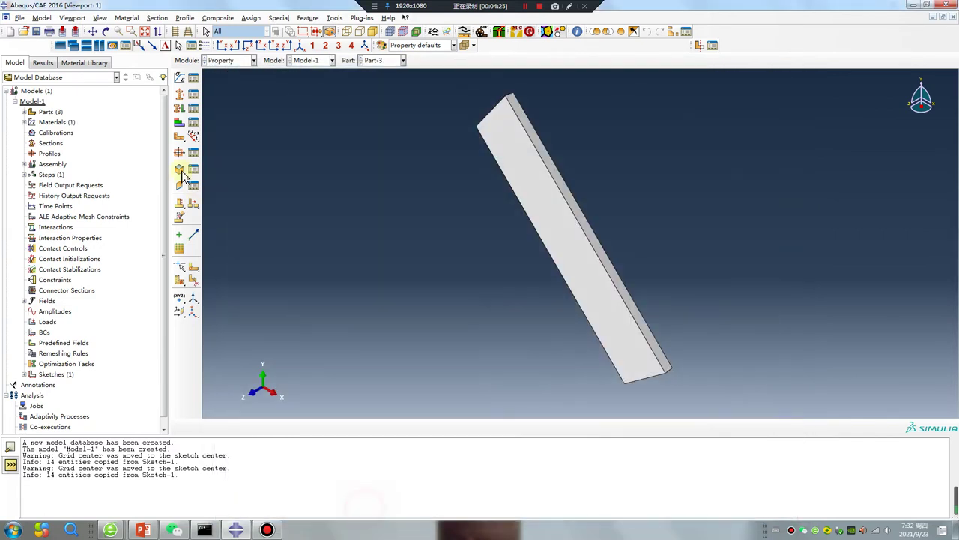
Create a solid homogeneous section that uses Material-1.
click(183, 104)
click(42, 207)
click(36, 189)
Assign Section-1 to the whole first slanted bar, Part-1.
click(179, 122)
click(375, 60)
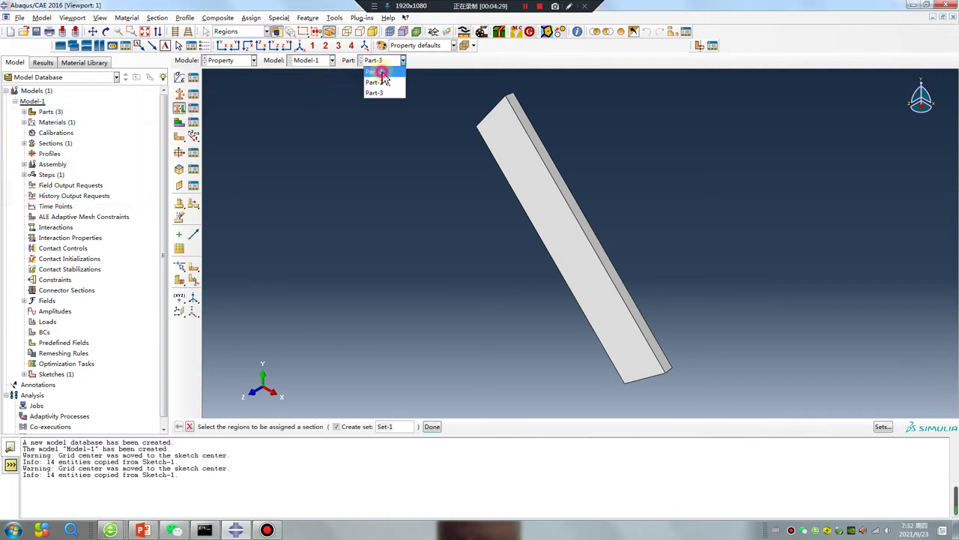
click(381, 72)
click(592, 247)
middle_click(323, 267)
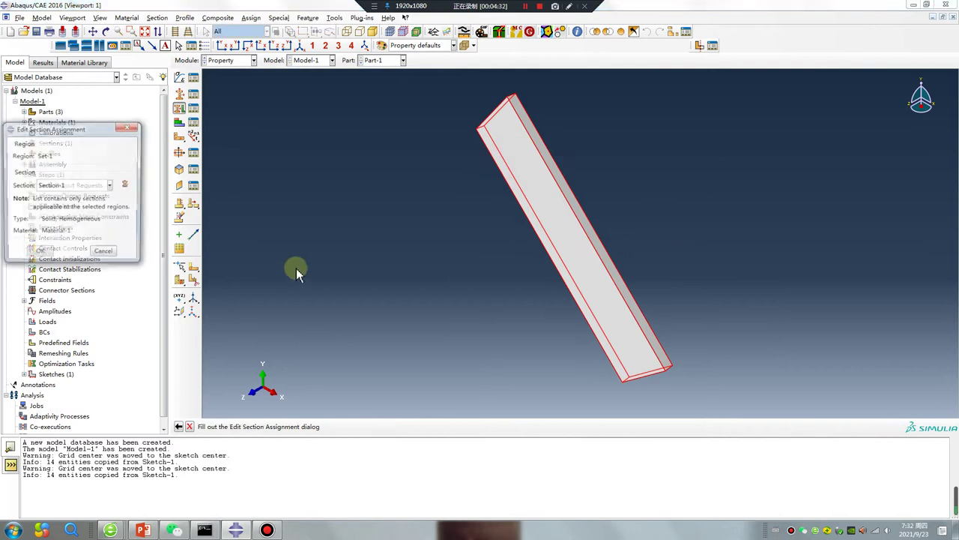
click(38, 248)
Assign Section-1 to the whole horizontal bar, Part-2.
click(379, 60)
click(374, 82)
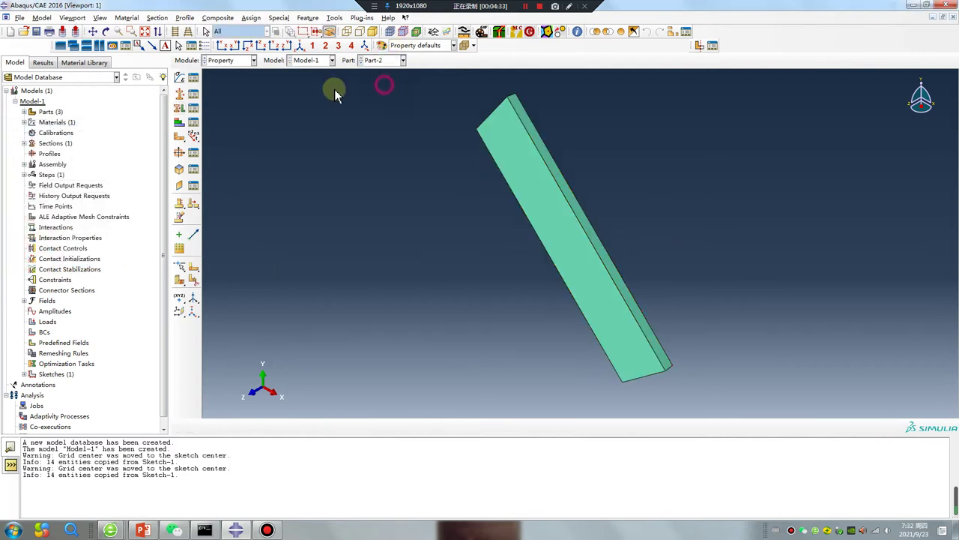
click(179, 121)
click(472, 139)
middle_click(443, 321)
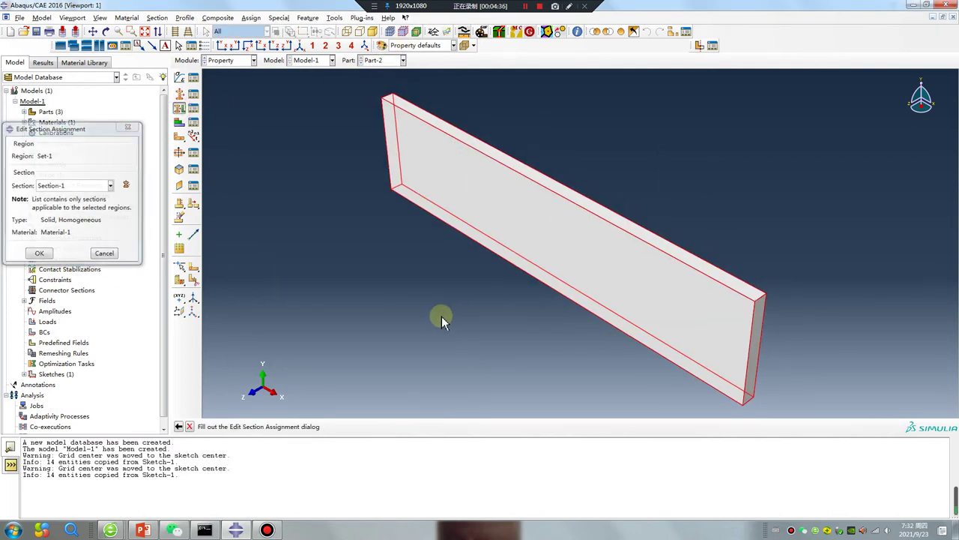
click(40, 251)
Assign Section-1 to the whole second slanted bar, Part-3.
click(378, 60)
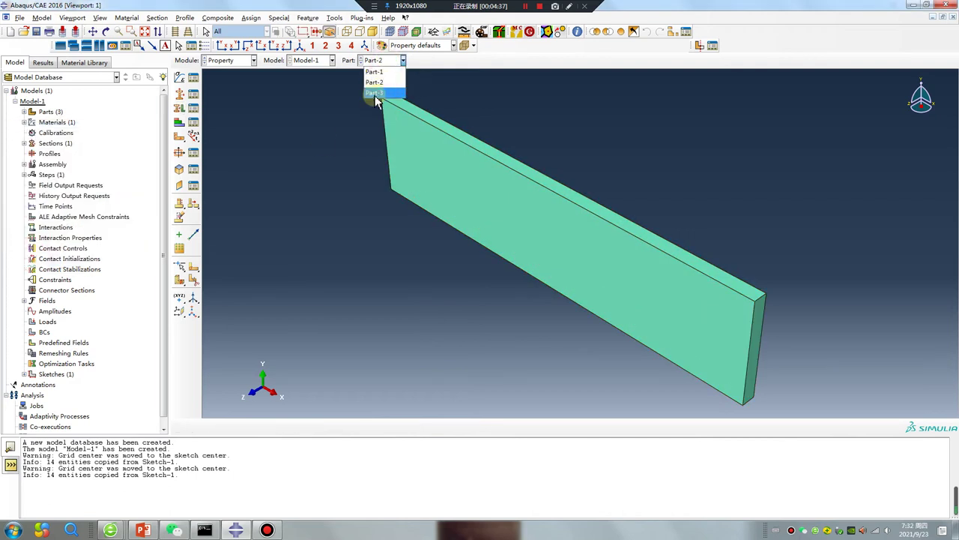
click(375, 93)
click(179, 120)
click(570, 232)
middle_click(371, 253)
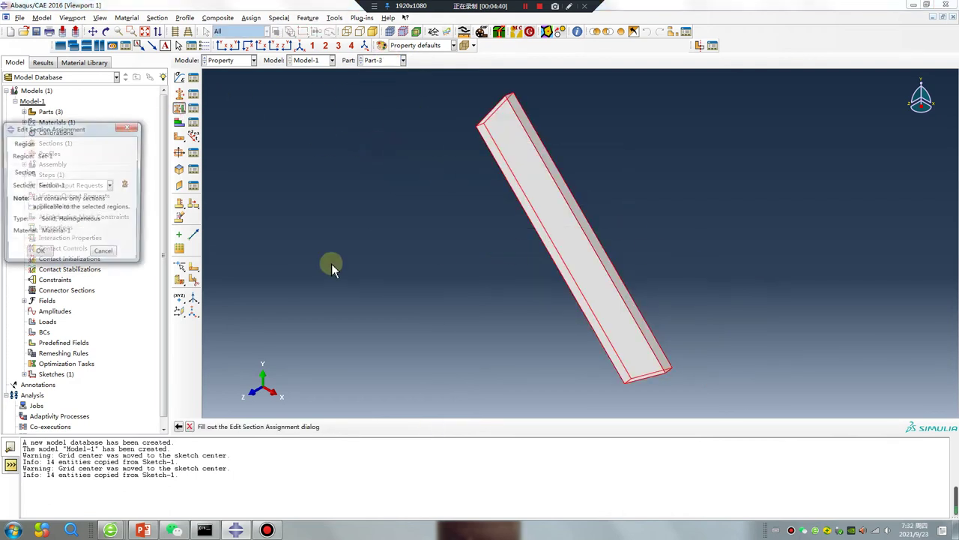
click(39, 258)
In the Assembly module, create dependent instances of Part-1, Part-2 and Part-3.
click(229, 60)
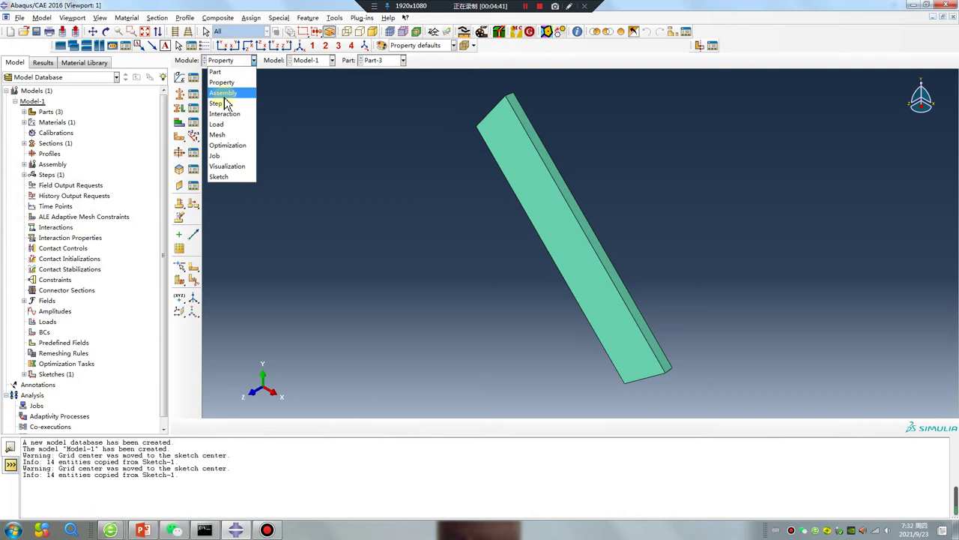
click(229, 93)
click(179, 78)
drag(41, 200, 38, 219)
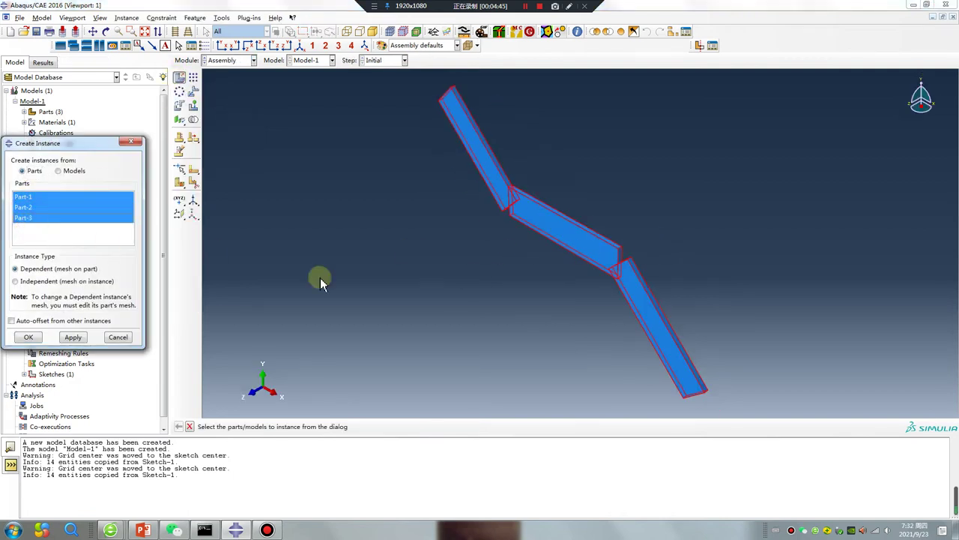
click(29, 336)
ctrl+alt+drag(697, 293, 620, 189)
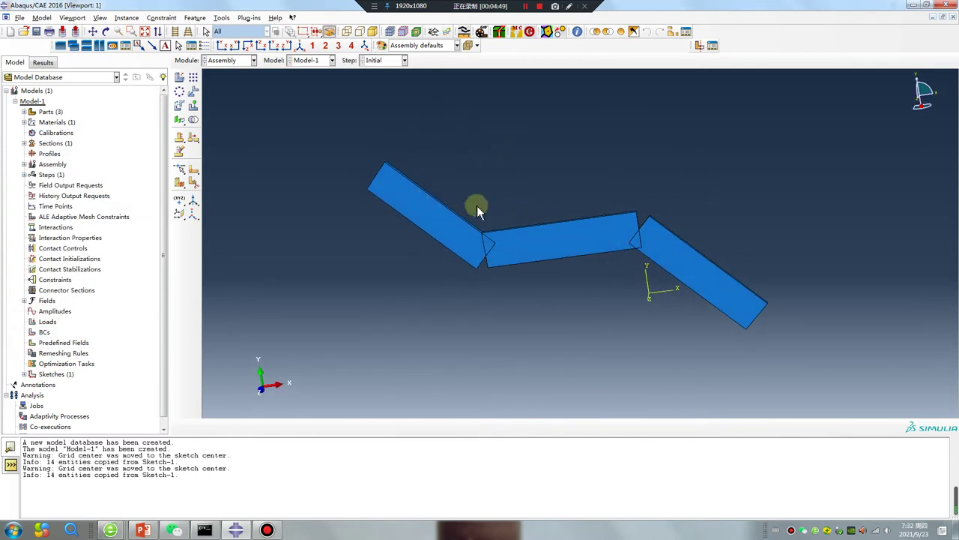
In the Step module, start a Static, General step after Initial with Nlgeom turned on.
click(229, 60)
click(223, 107)
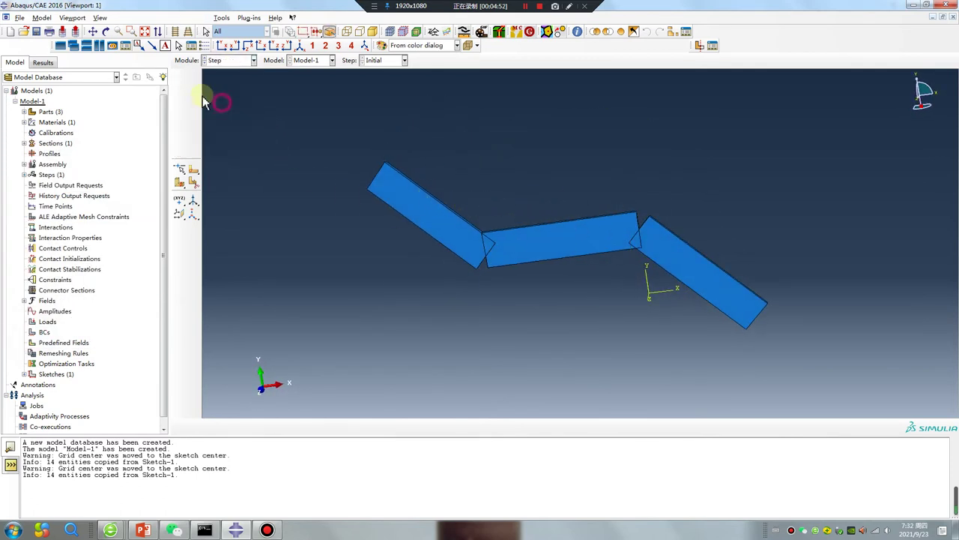
click(178, 79)
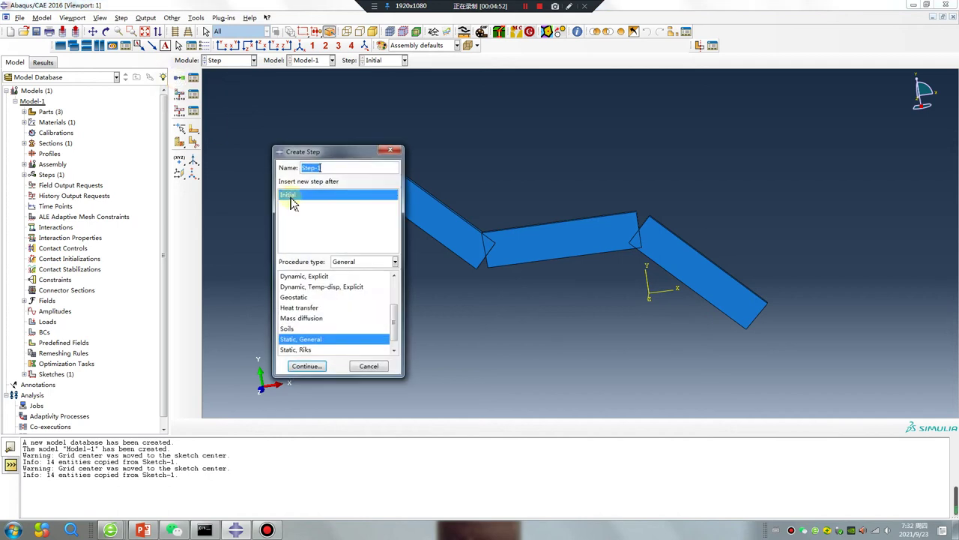
click(306, 366)
click(383, 221)
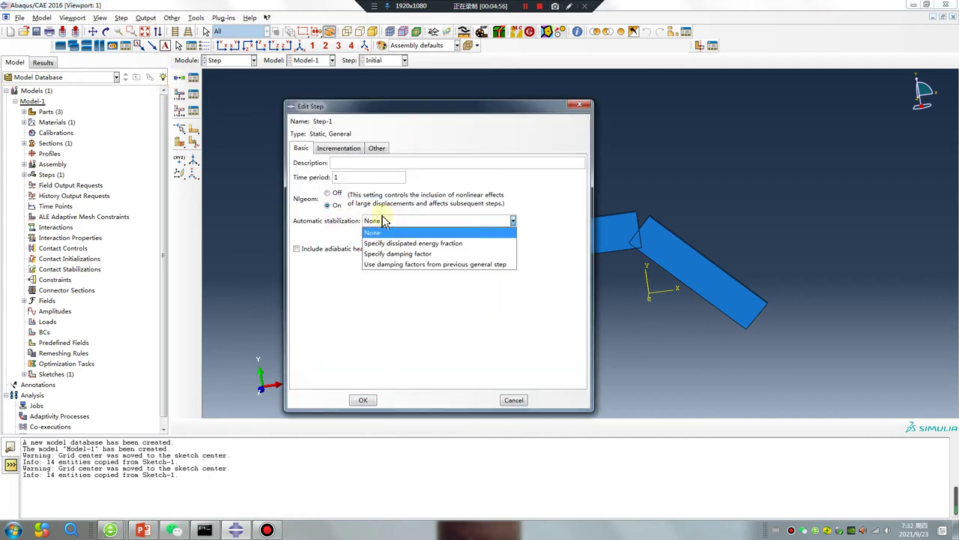
Set the step's maximum number of increments to 10000, initial increment to 0.01 and maximum increment to 0.1, and save the step.
click(341, 149)
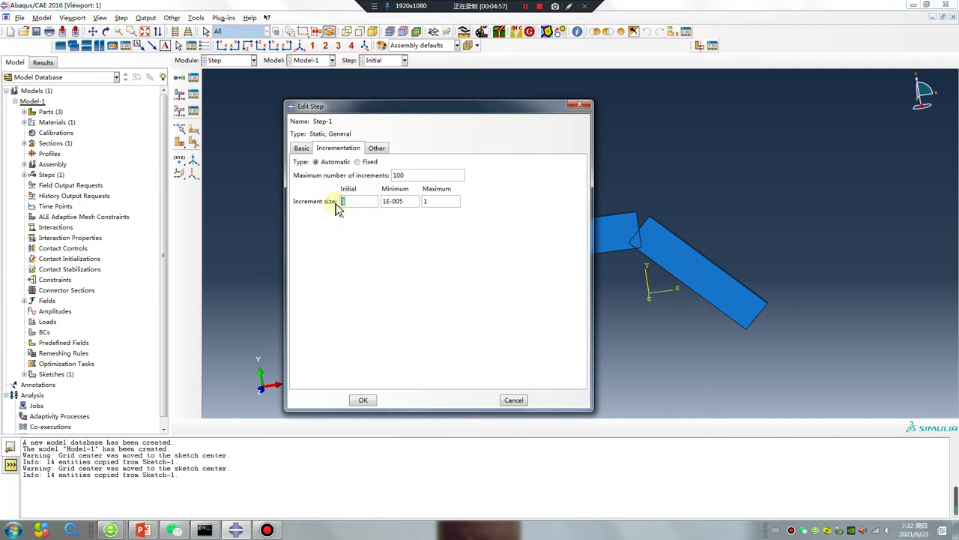
click(416, 175)
text(00)
click(362, 402)
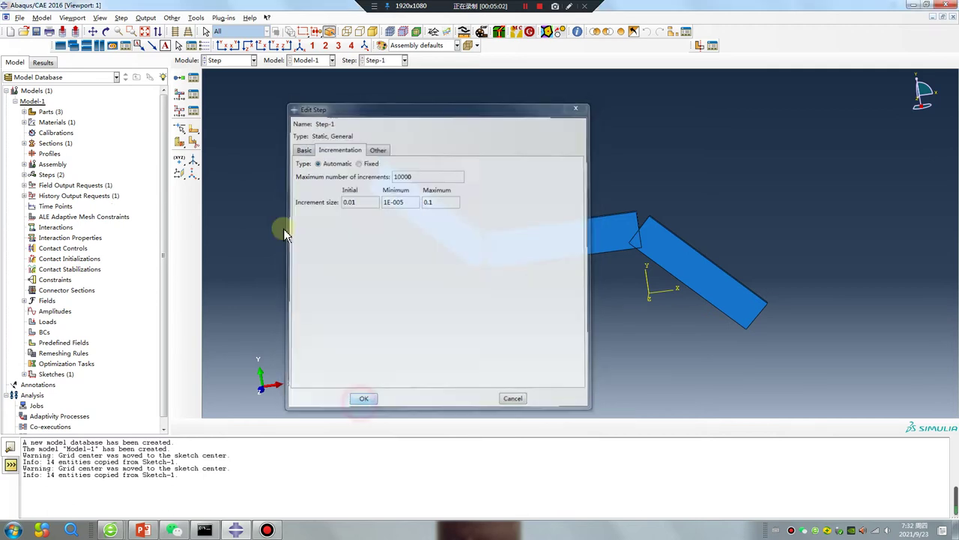
Change the output frequency of field output request F-Output-1 to evenly spaced time intervals.
click(193, 94)
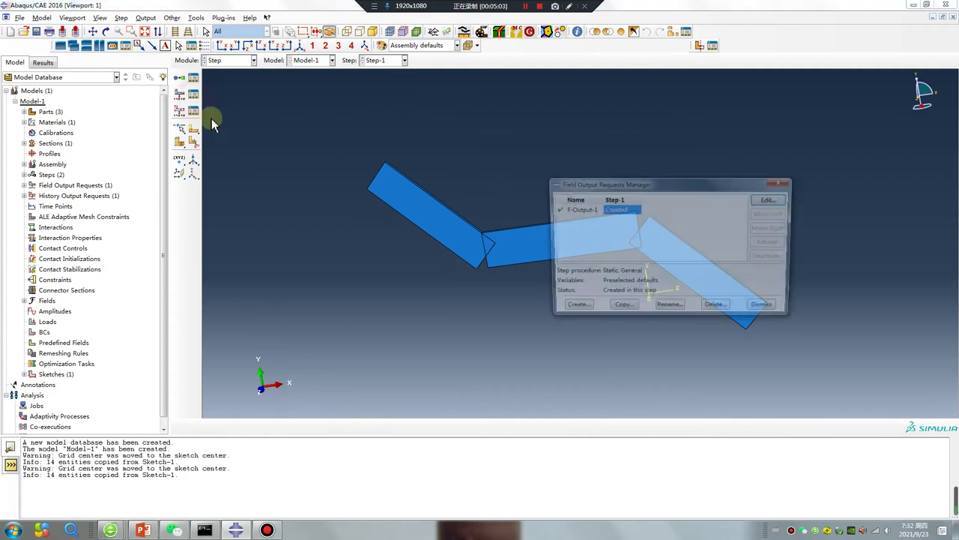
double_click(635, 210)
click(312, 165)
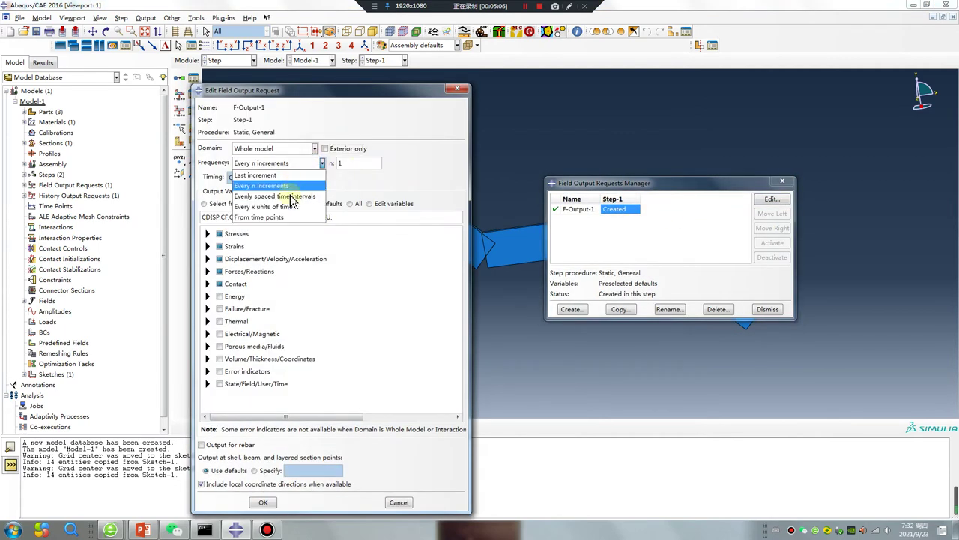
click(291, 197)
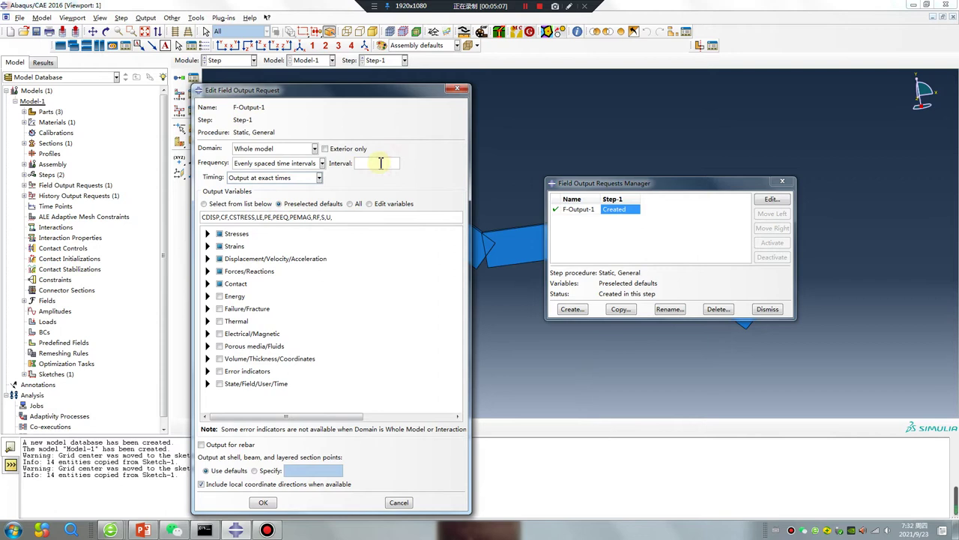
click(264, 503)
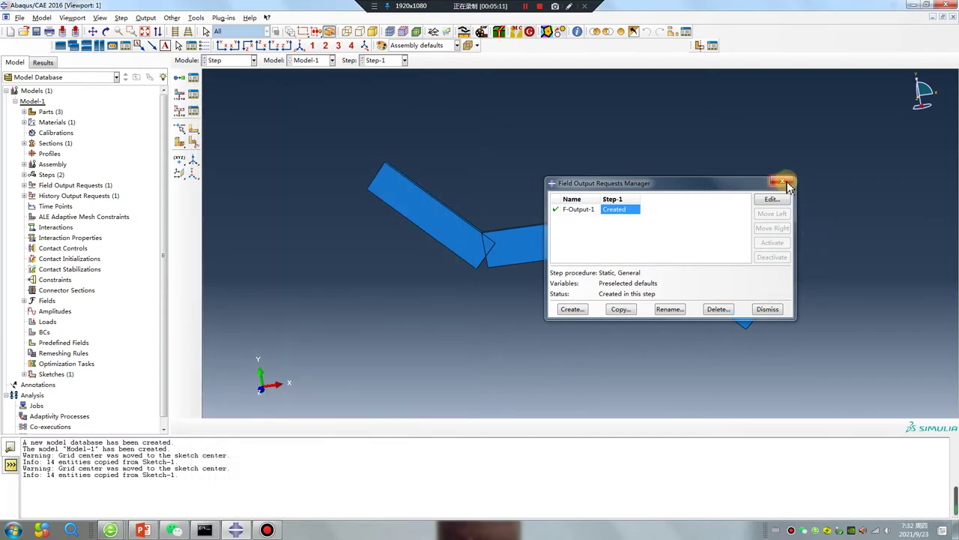
click(783, 183)
Switch to the Interaction module.
click(225, 60)
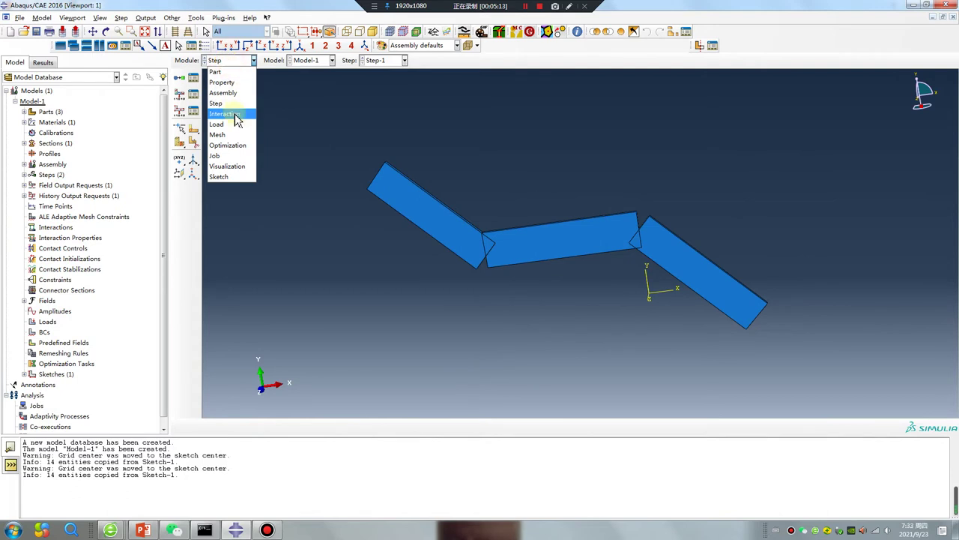
click(233, 114)
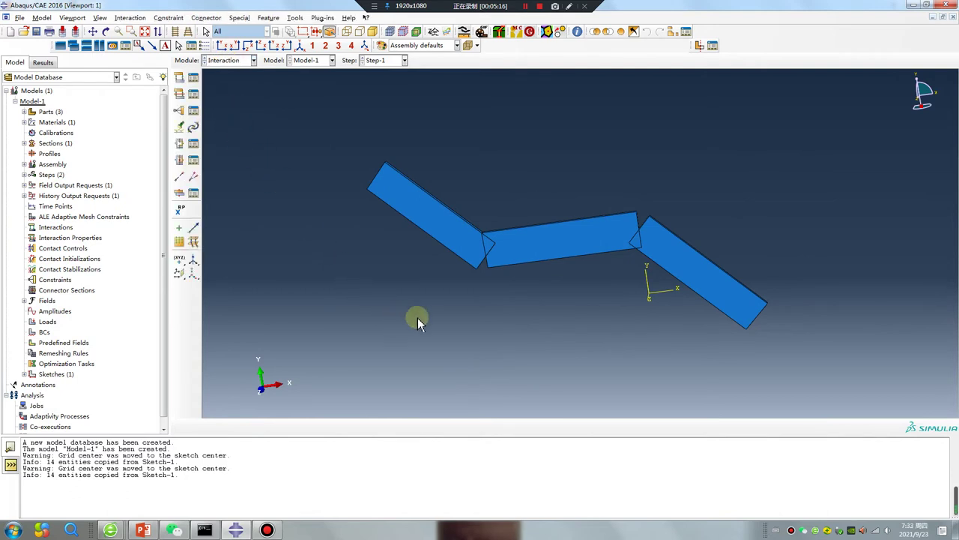
ctrl+alt+drag(649, 261, 508, 266)
scroll(510, 269, up, 8)
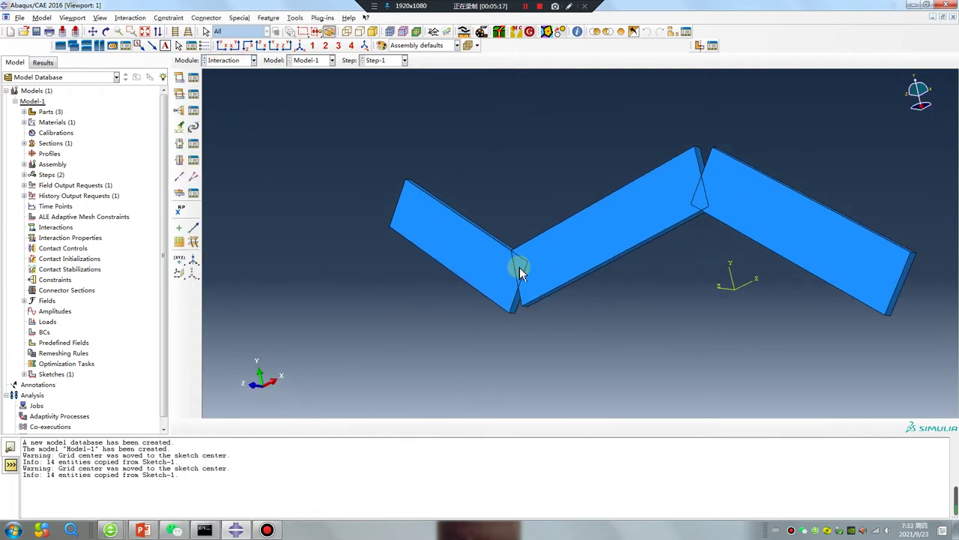
scroll(520, 288, down, 5)
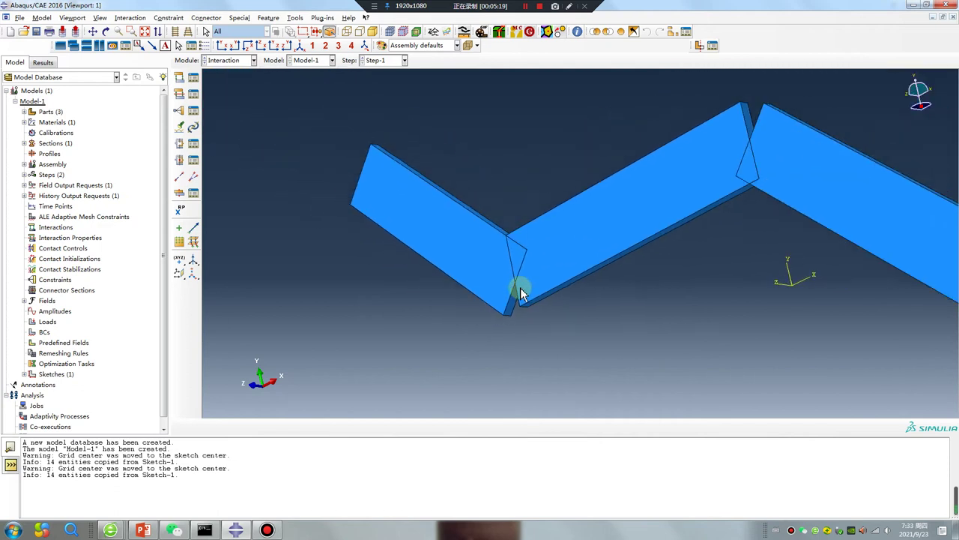
scroll(405, 272, down, 2)
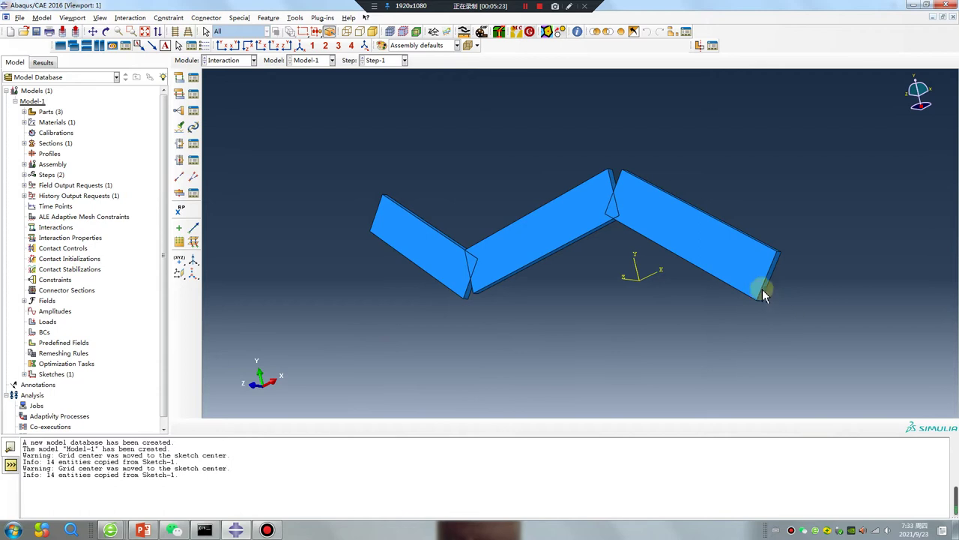
ctrl+alt+drag(454, 257, 628, 247)
ctrl+alt+drag(418, 272, 379, 268)
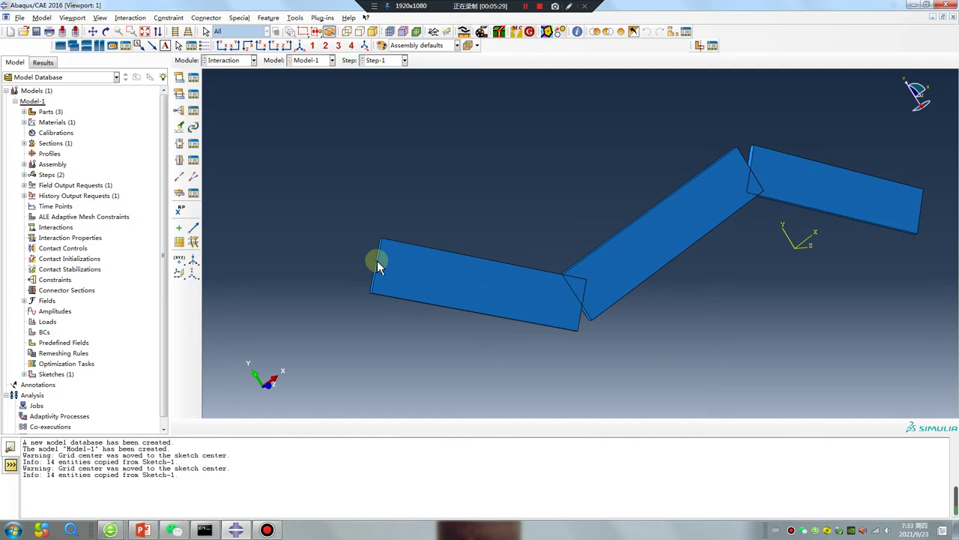
click(180, 213)
scroll(359, 266, up, 3)
key(Escape)
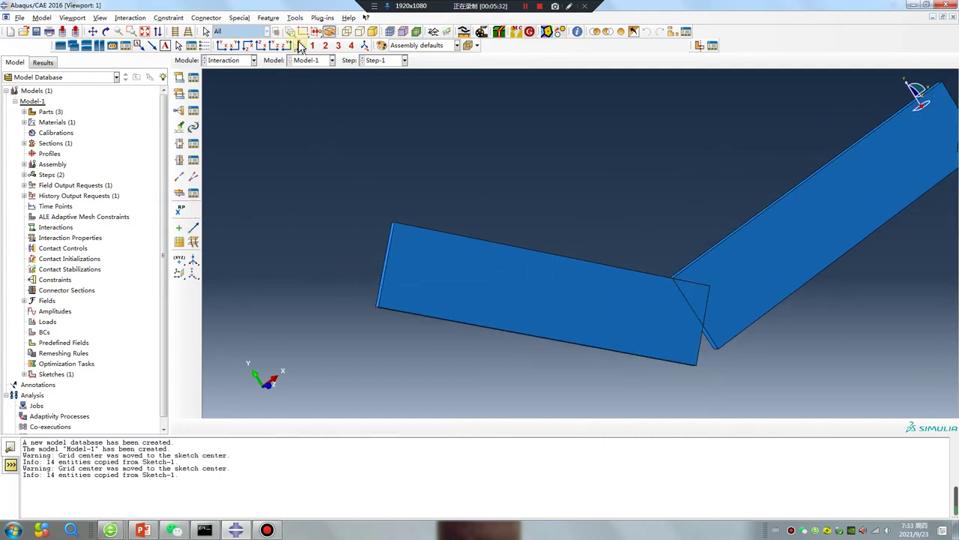
Create a datum point at the centre of Part-1's free end face, midway between the midpoints of its two long edges.
click(296, 21)
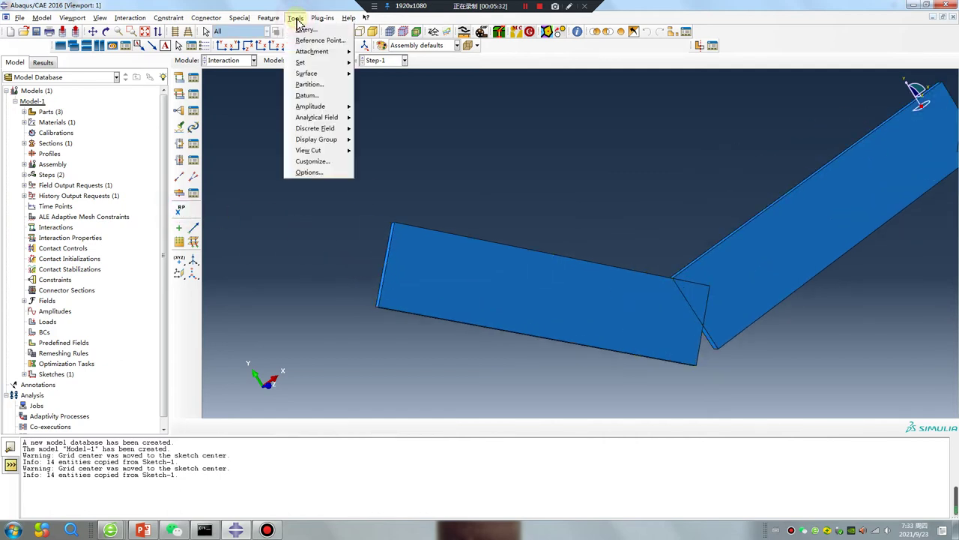
click(335, 98)
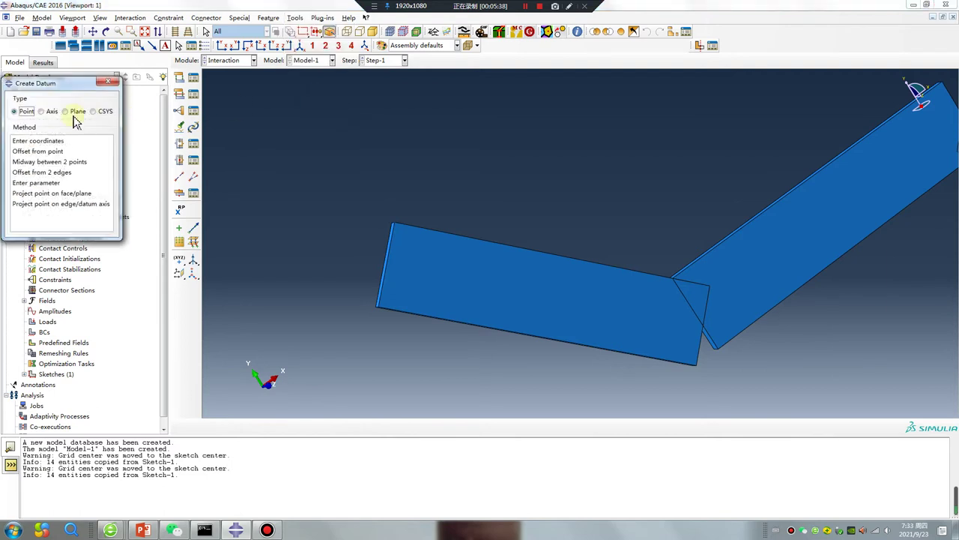
click(71, 163)
scroll(349, 232, up, 6)
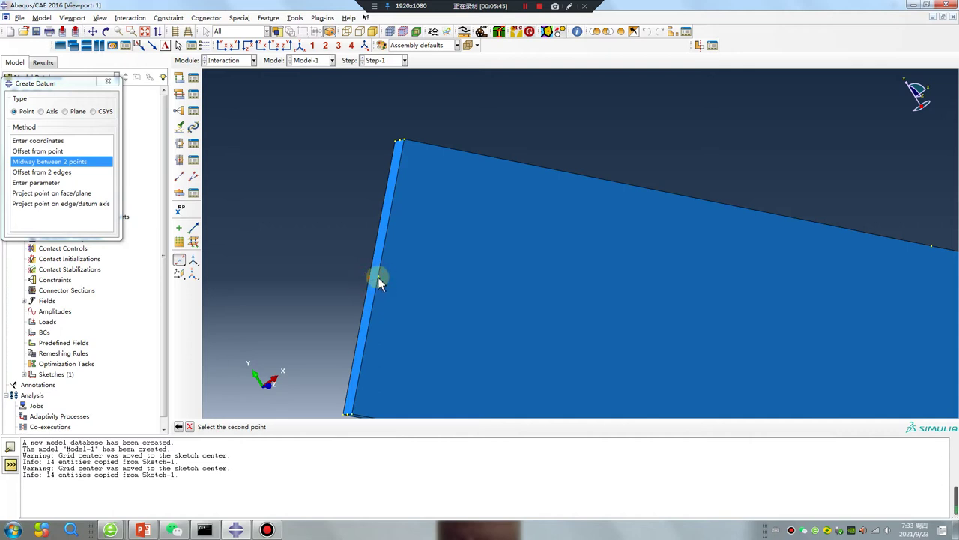
scroll(315, 236, down, 6)
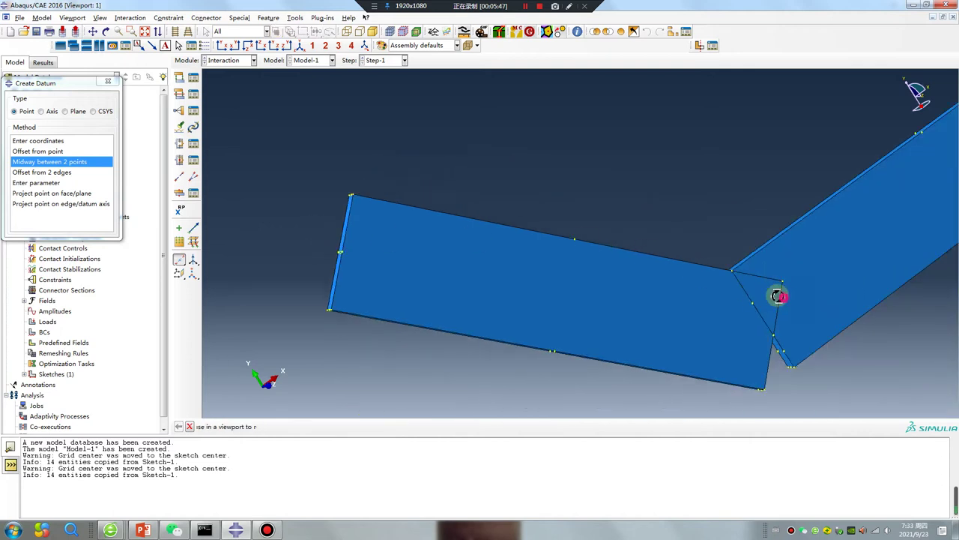
Create a display group that shows only part instance Part-1-1, replacing the current viewport contents.
ctrl+alt+drag(777, 293, 657, 261)
scroll(581, 294, up, 2)
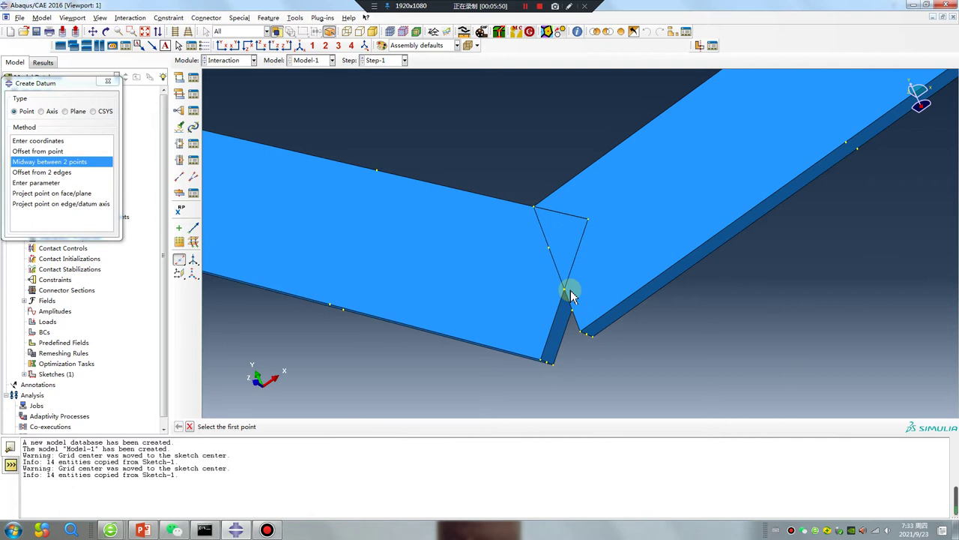
click(667, 34)
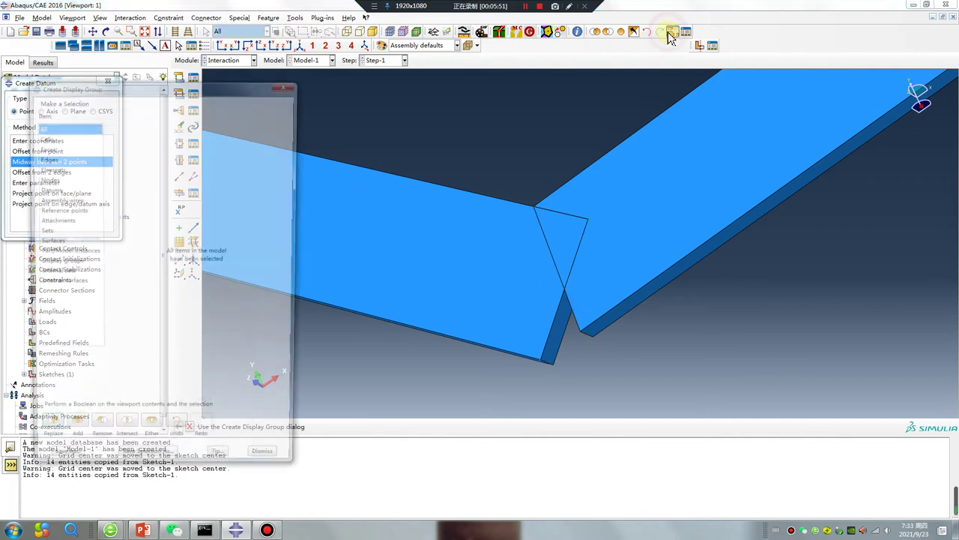
click(64, 252)
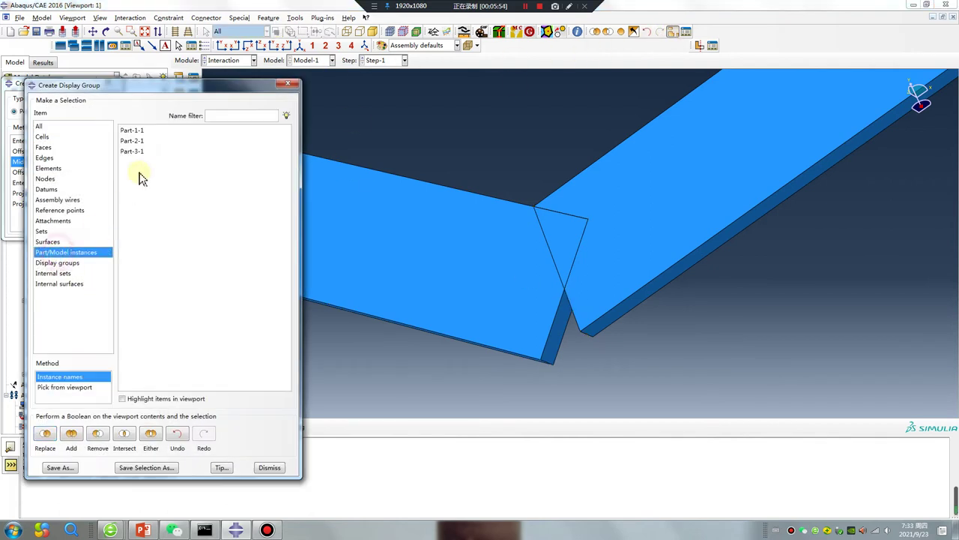
click(134, 132)
click(45, 434)
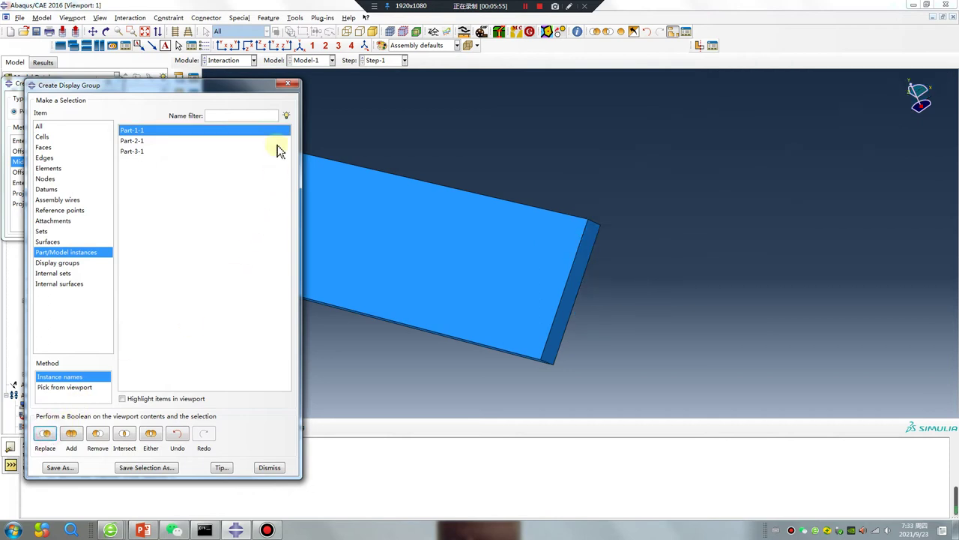
click(289, 86)
Create a datum point midway between the two long-edge midpoints on Part-1's end face at the joint with Part-2.
click(71, 161)
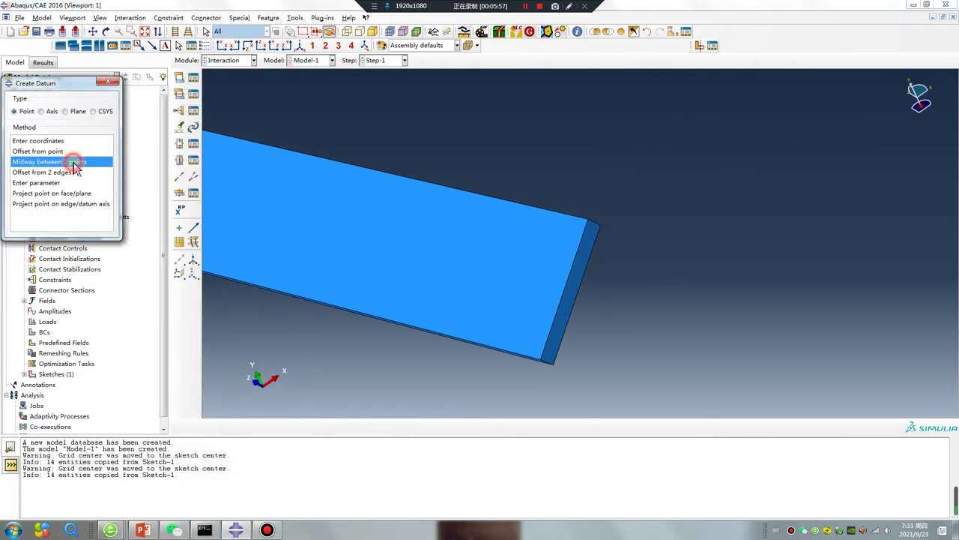
click(571, 297)
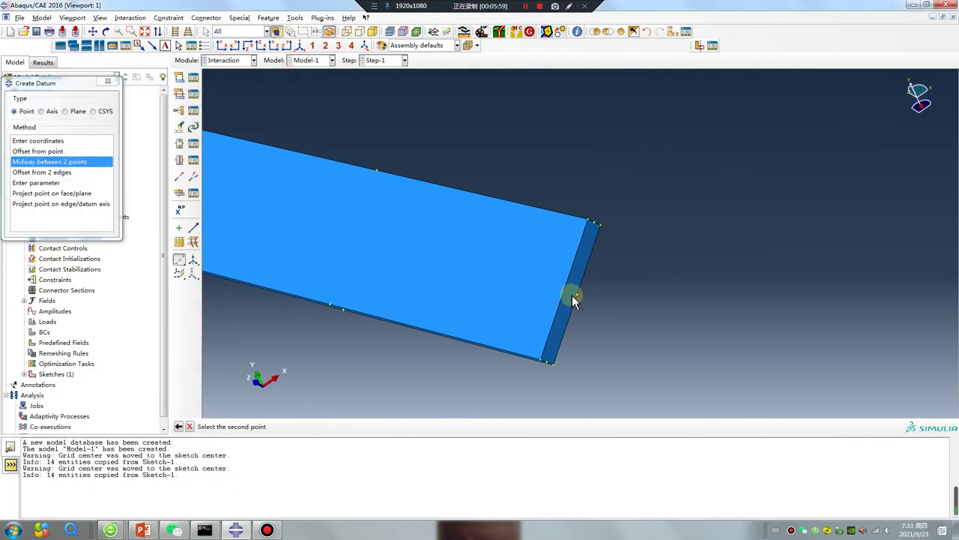
ctrl+alt+drag(580, 297, 606, 278)
click(180, 211)
ctrl+alt+drag(317, 240, 392, 278)
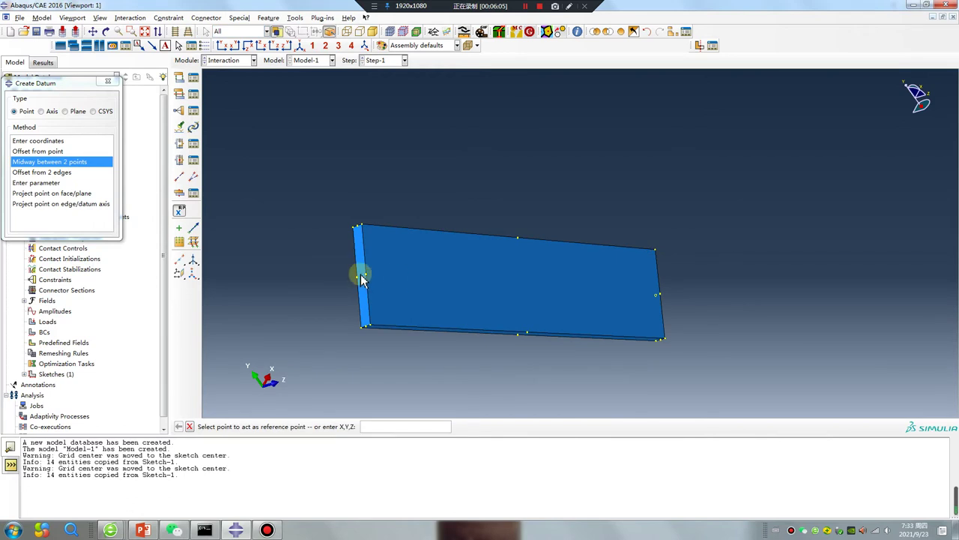
click(361, 279)
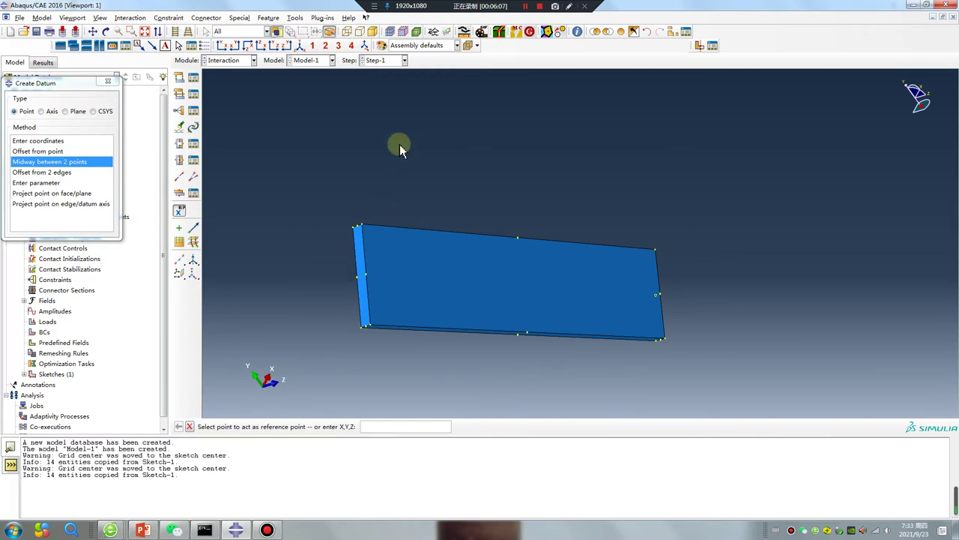
Restore the display of all part instances and examine how Part-1 and Part-2 line up at their joint.
click(622, 33)
ctrl+alt+drag(482, 283, 562, 300)
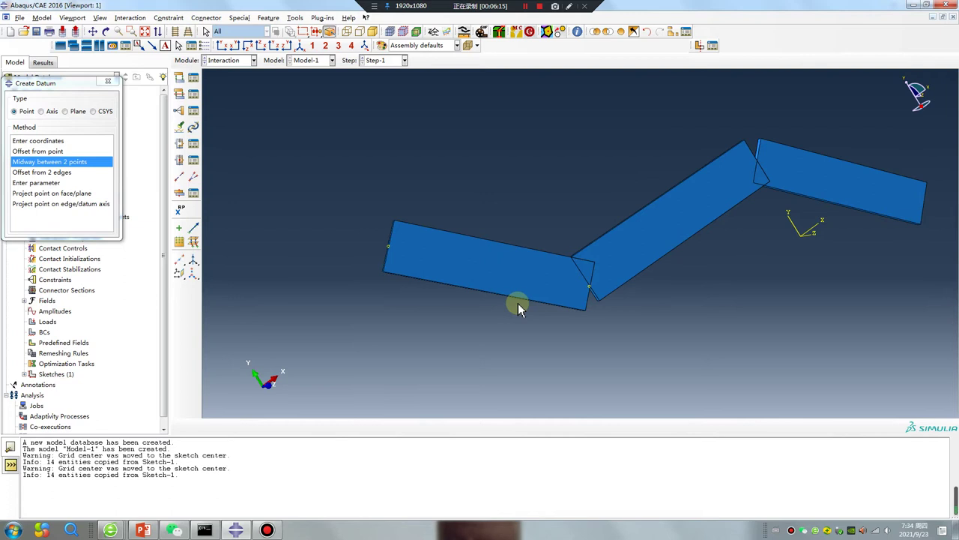
scroll(591, 281, down, 6)
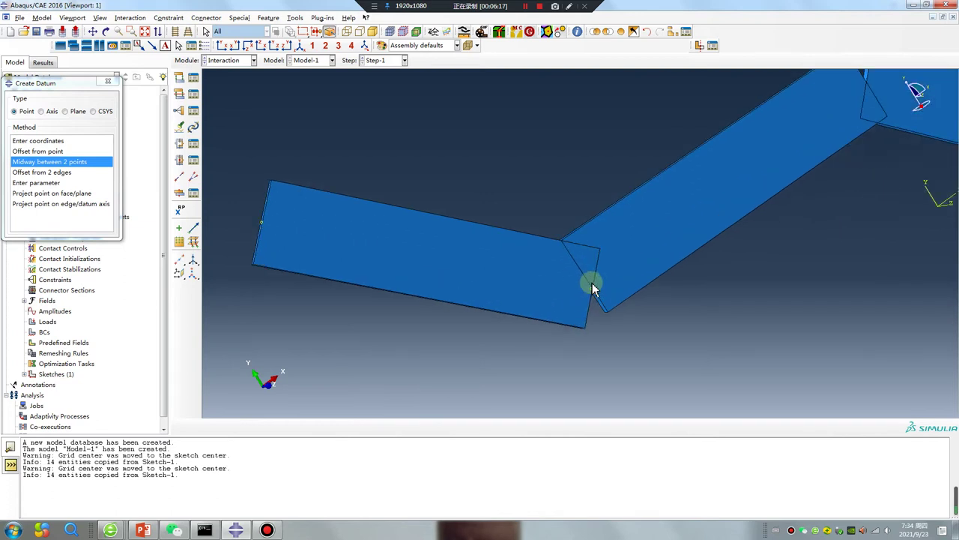
ctrl+alt+drag(610, 295, 633, 206)
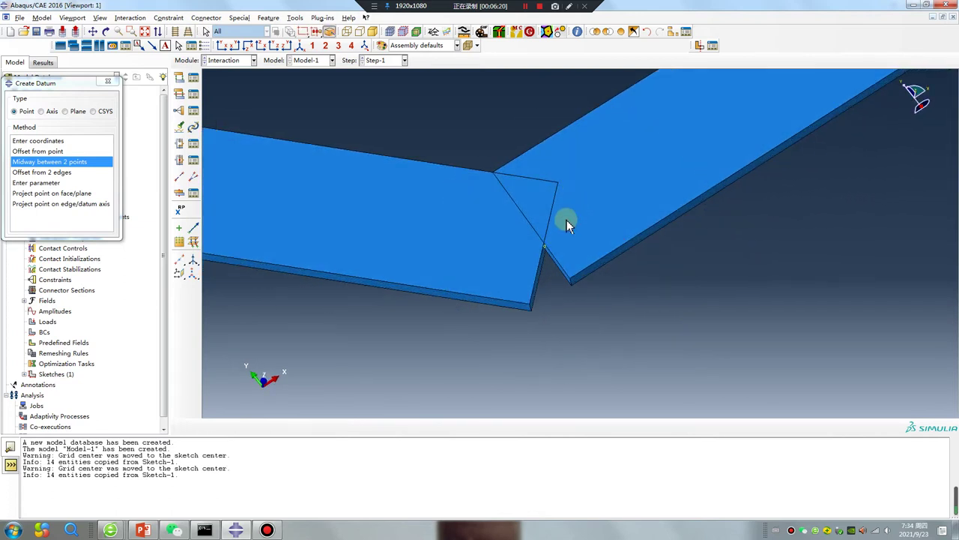
scroll(547, 250, down, 4)
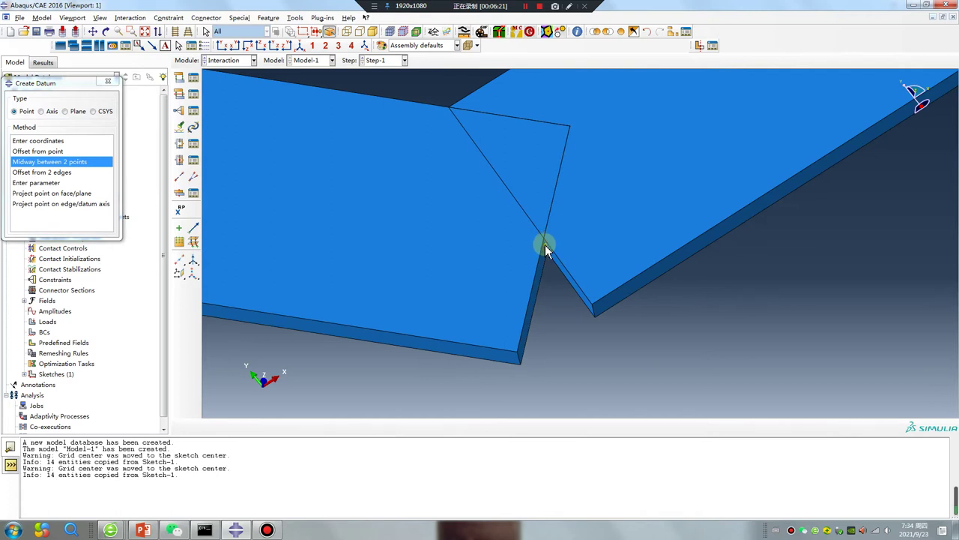
scroll(546, 250, up, 3)
ctrl+alt+drag(555, 267, 518, 252)
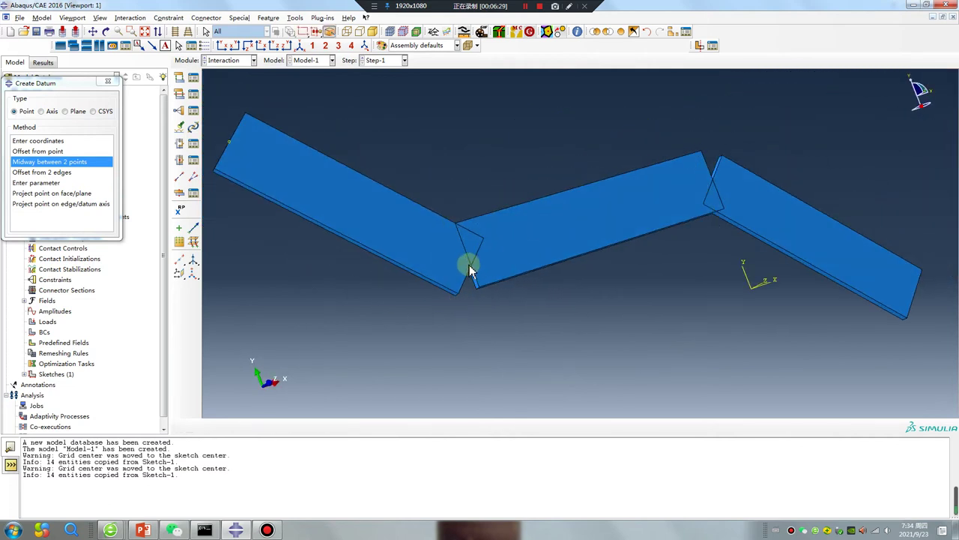
scroll(473, 270, down, 5)
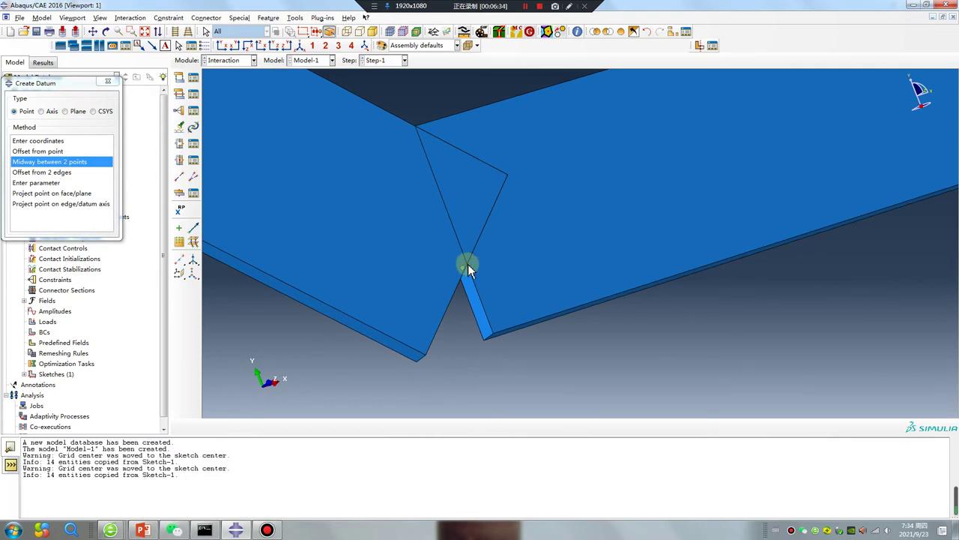
click(468, 268)
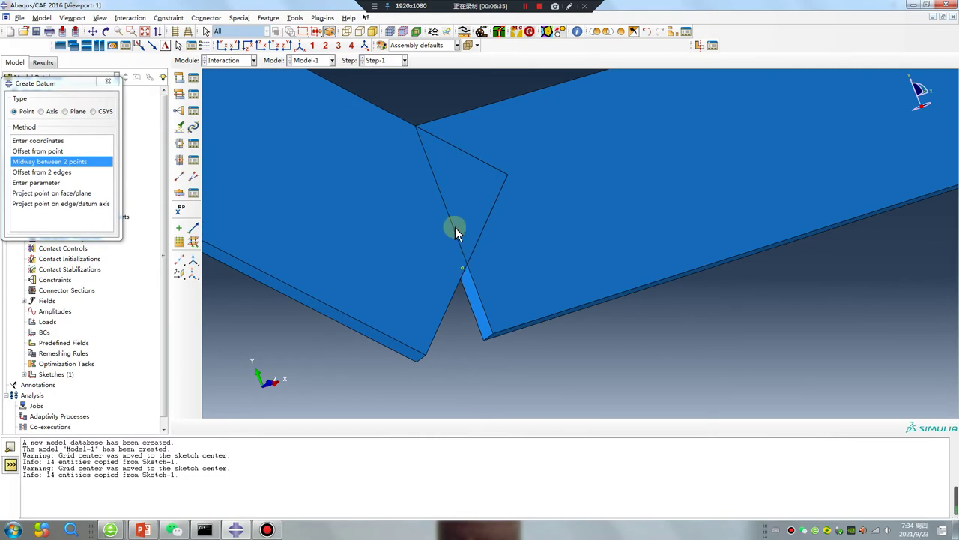
ctrl+alt+drag(447, 232, 211, 160)
Switch to the Assembly module.
click(231, 60)
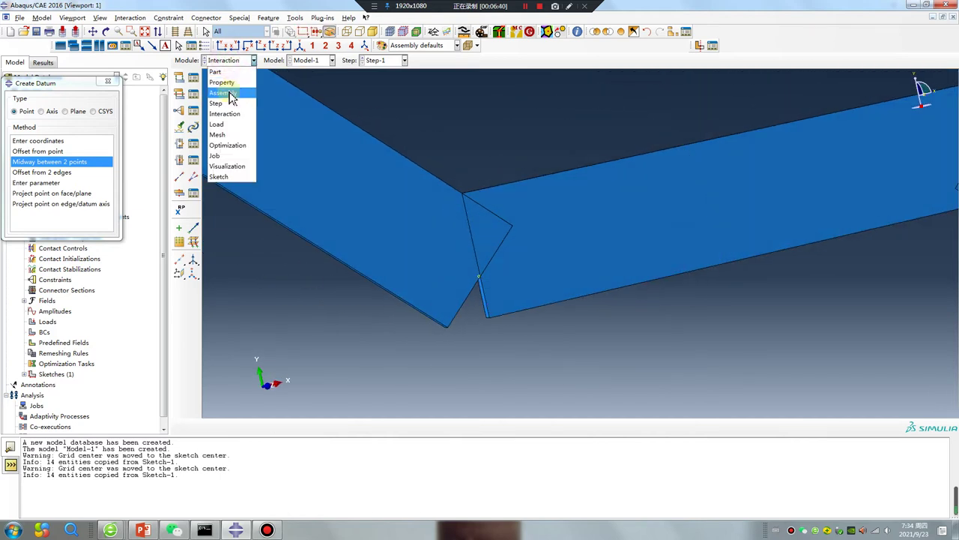
click(225, 95)
ctrl+alt+drag(459, 190, 314, 193)
click(194, 91)
click(520, 229)
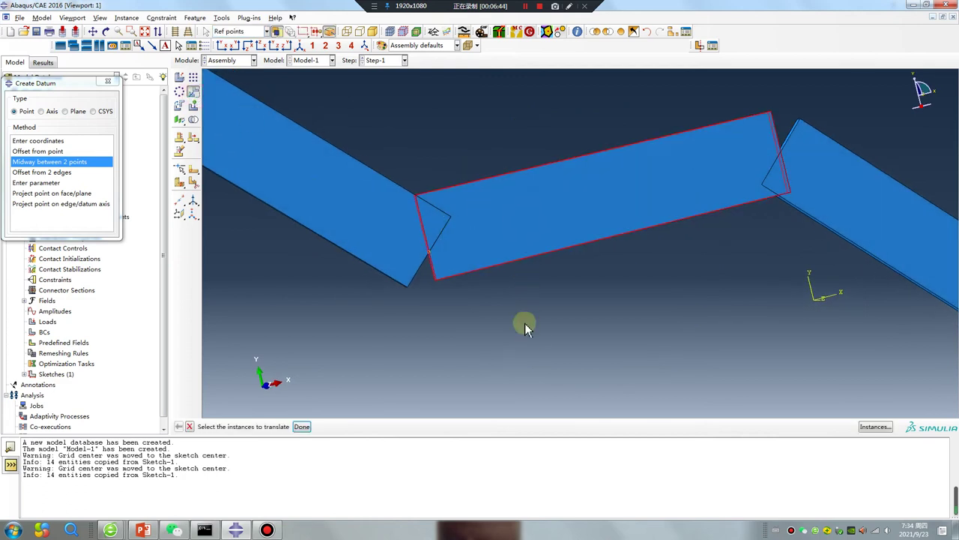
middle_click(517, 330)
scroll(404, 259, up, 1)
scroll(400, 259, up, 3)
ctrl+alt+drag(611, 168, 649, 189)
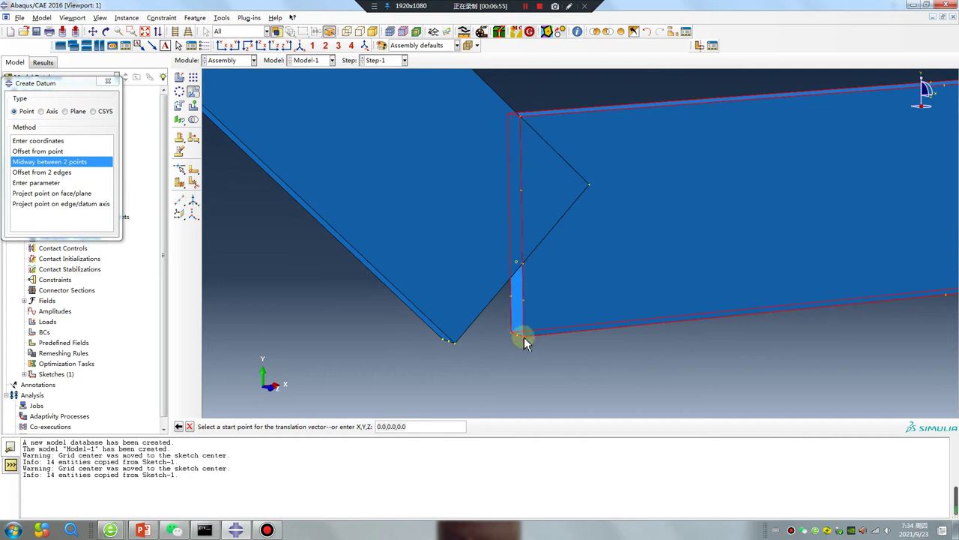
Create a datum point midway between the two corners of Part-2's end edge at the Part-1 joint, and close the datum dialog.
click(81, 162)
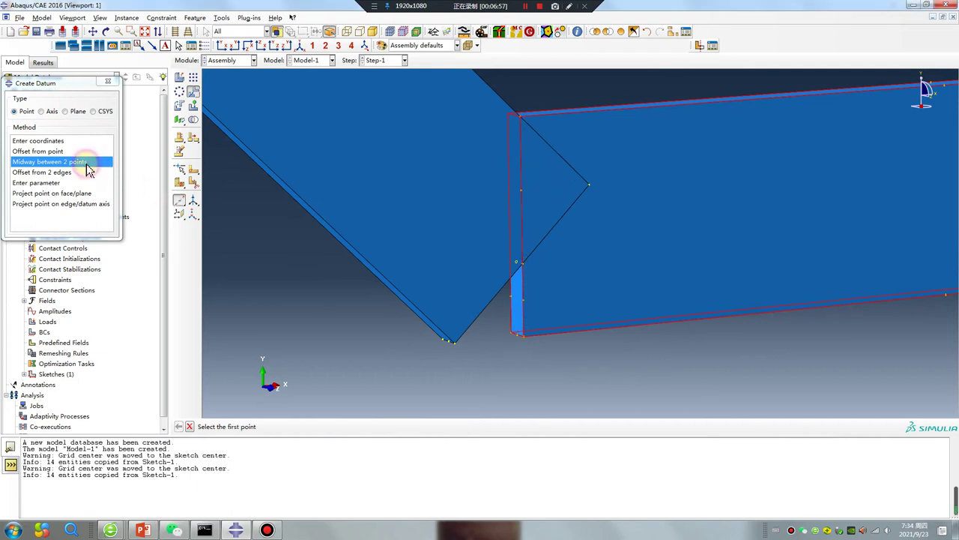
click(520, 118)
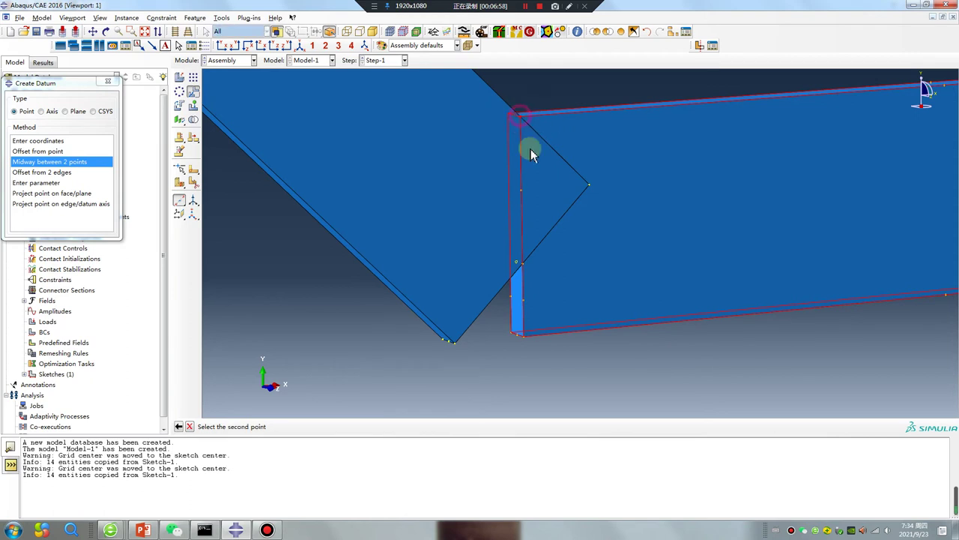
click(522, 336)
click(108, 81)
Translate instance Part-2-1 from its new end-edge datum point to the midpoint of Part-1's adjoining end edge.
click(191, 91)
click(675, 261)
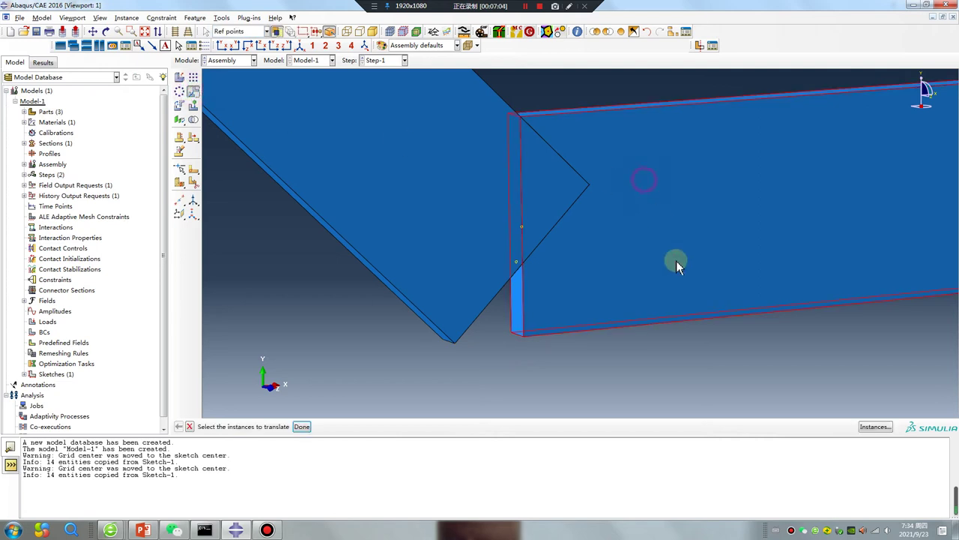
middle_click(704, 333)
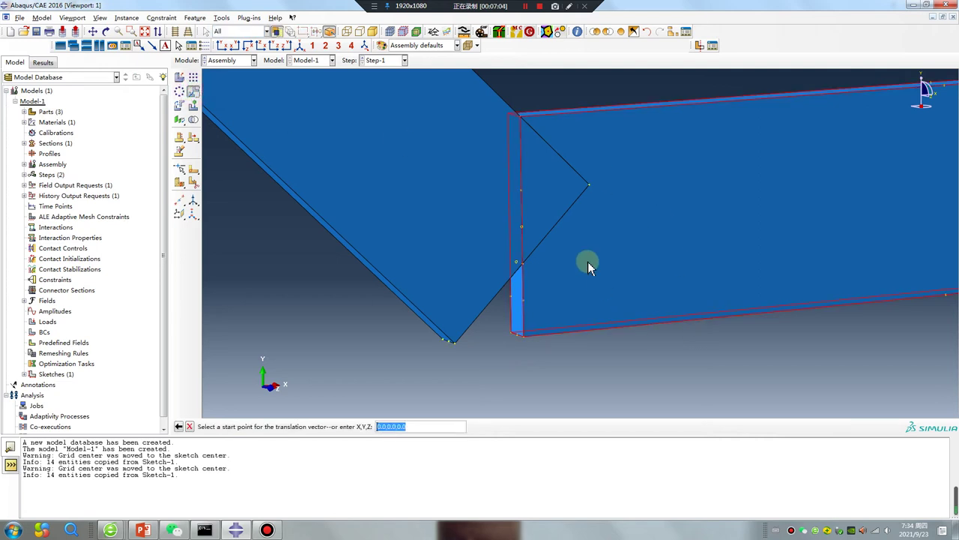
click(523, 227)
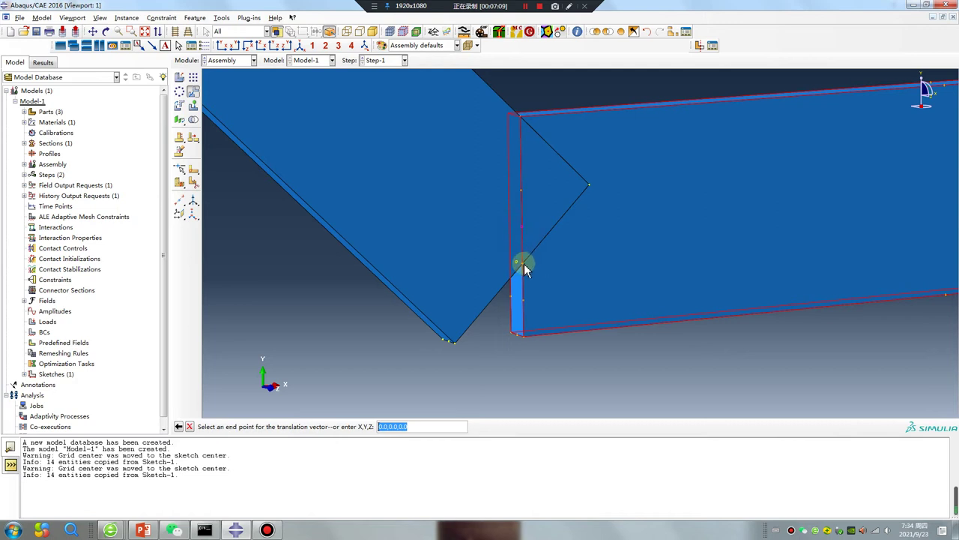
click(525, 269)
mouse_move(548, 263)
ctrl+alt+mouse_down()
mouse_move(606, 195)
mouse_move(457, 248)
mouse_move(547, 260)
ctrl+alt+mouse_up()
scroll(398, 244, up, 5)
click(264, 426)
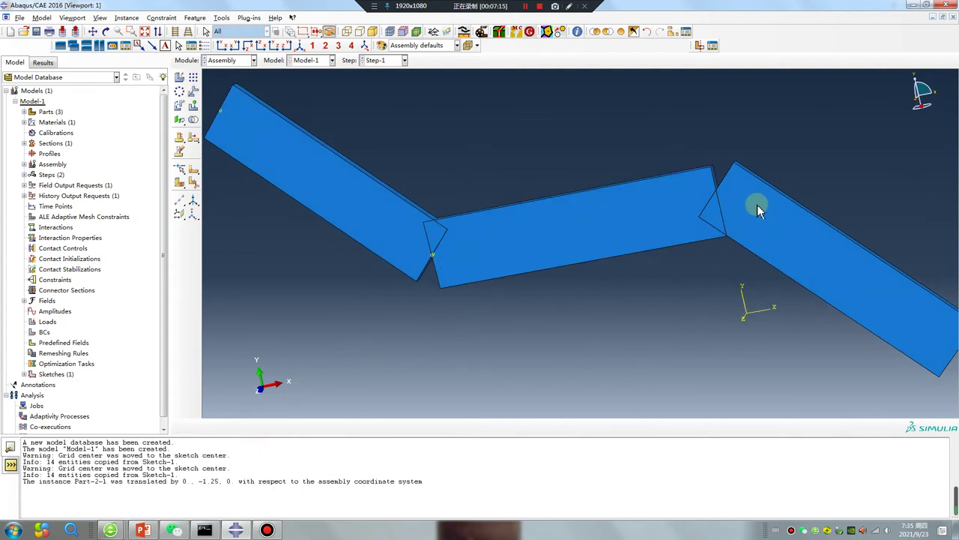
Create a datum point midway between two corners of Part-3's end at the Part-2 joint, and close the datum dialog.
click(229, 19)
click(233, 81)
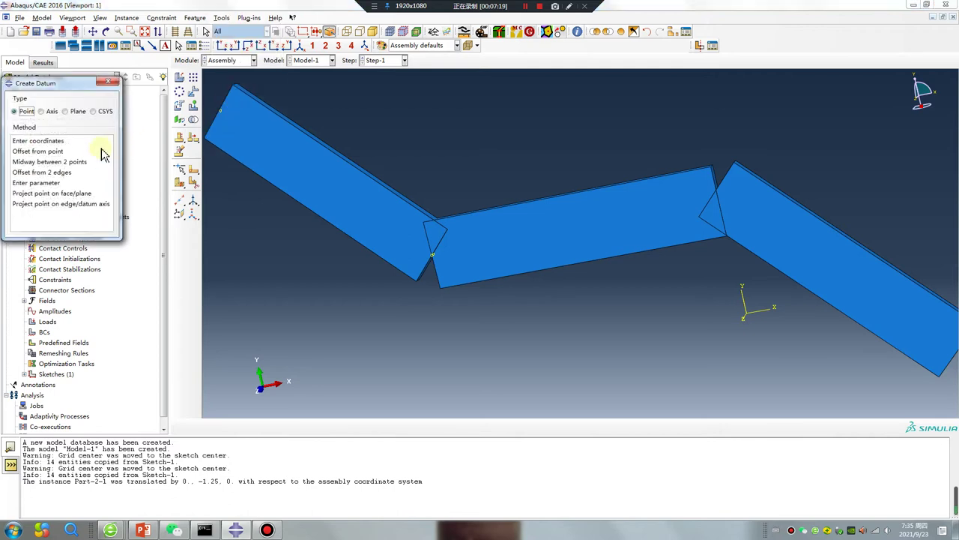
click(89, 162)
scroll(682, 179, up, 2)
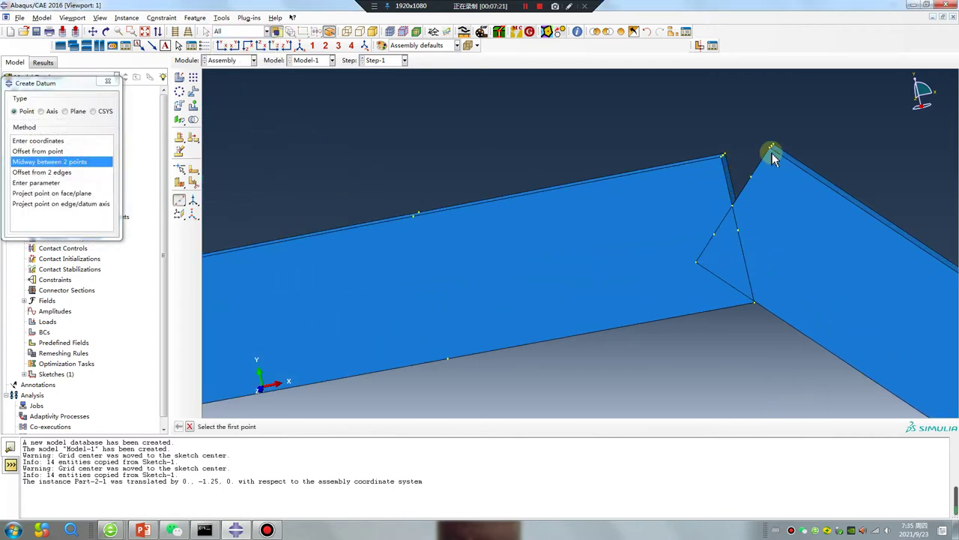
click(772, 149)
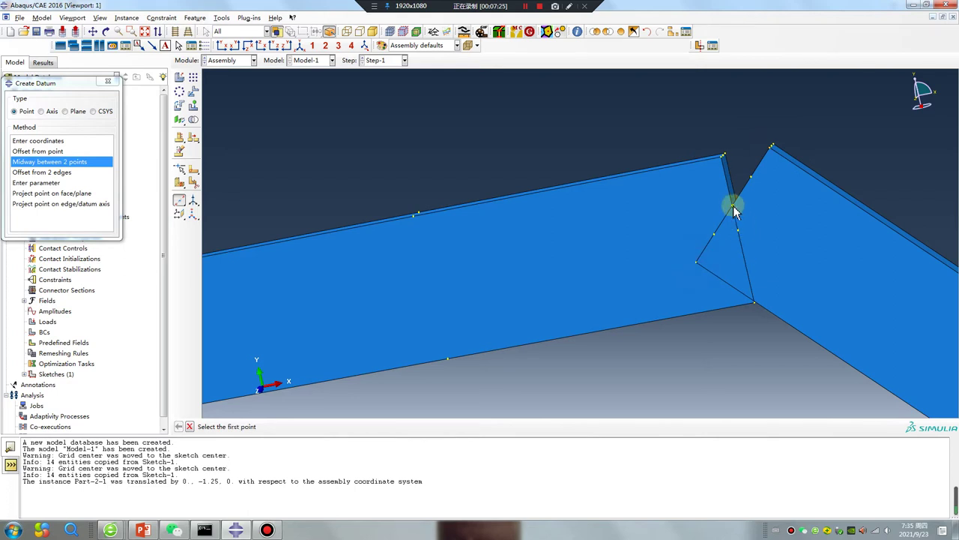
click(107, 81)
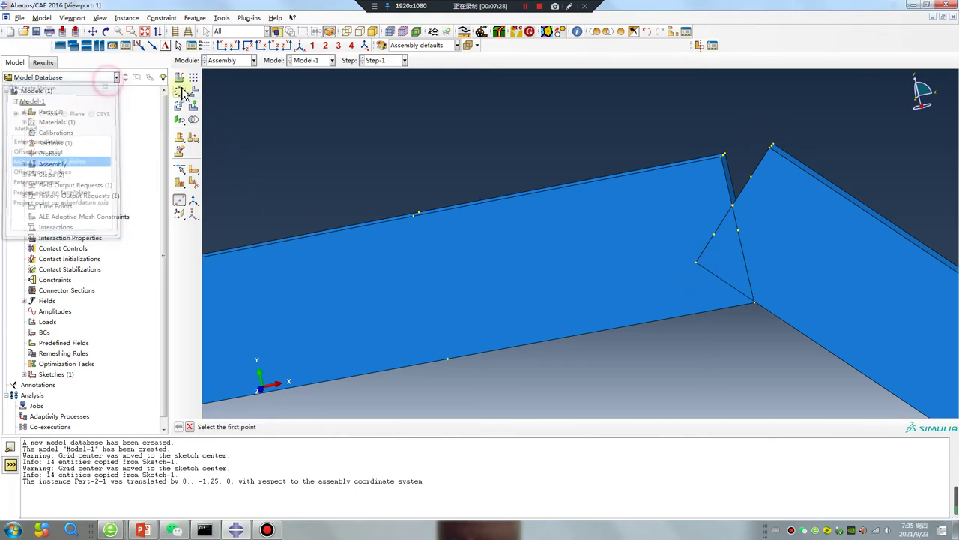
Try to translate instance Part-3-1 from the middle of its end edge to the midpoint of Part-2's adjoining end edge.
click(193, 90)
click(775, 260)
middle_click(731, 379)
scroll(735, 215, up, 1)
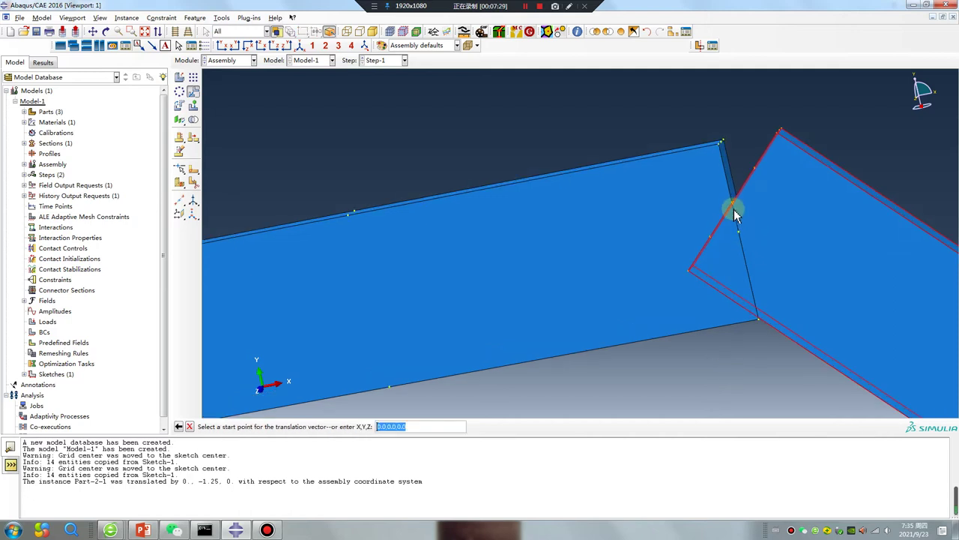
click(733, 205)
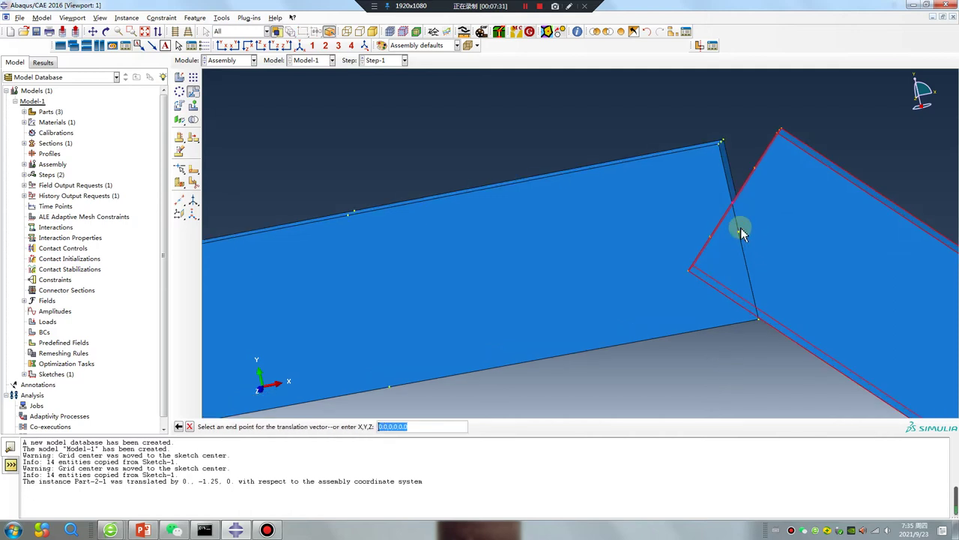
ctrl+alt+drag(741, 259, 487, 203)
scroll(396, 306, up, 5)
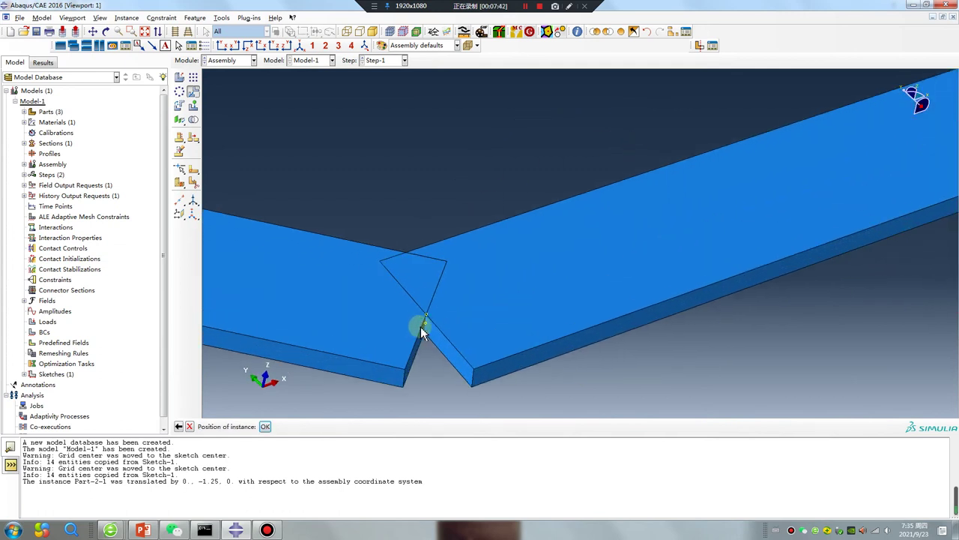
scroll(749, 229, down, 5)
ctrl+alt+drag(592, 250, 572, 332)
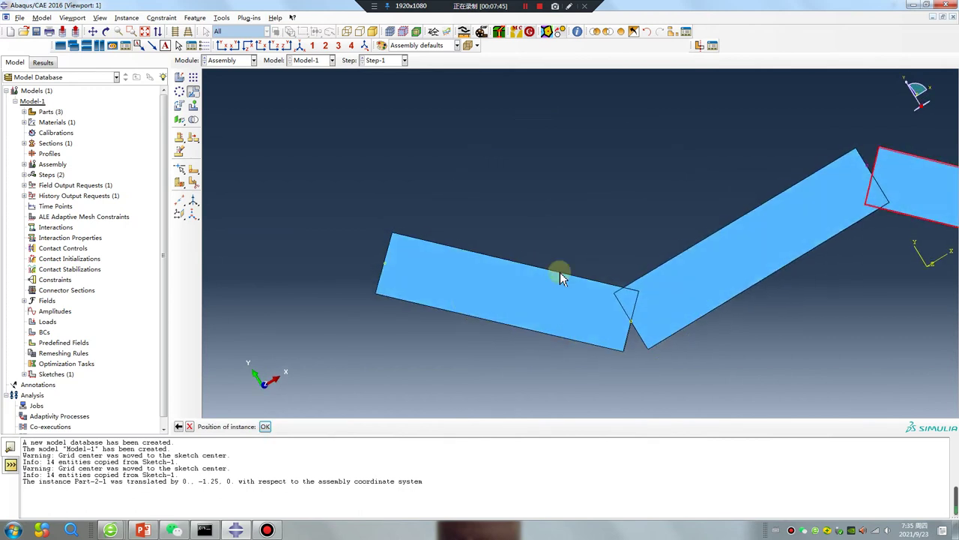
Switch to the Interaction module and create reference points on the datum points at both ends of Part-1.
click(229, 60)
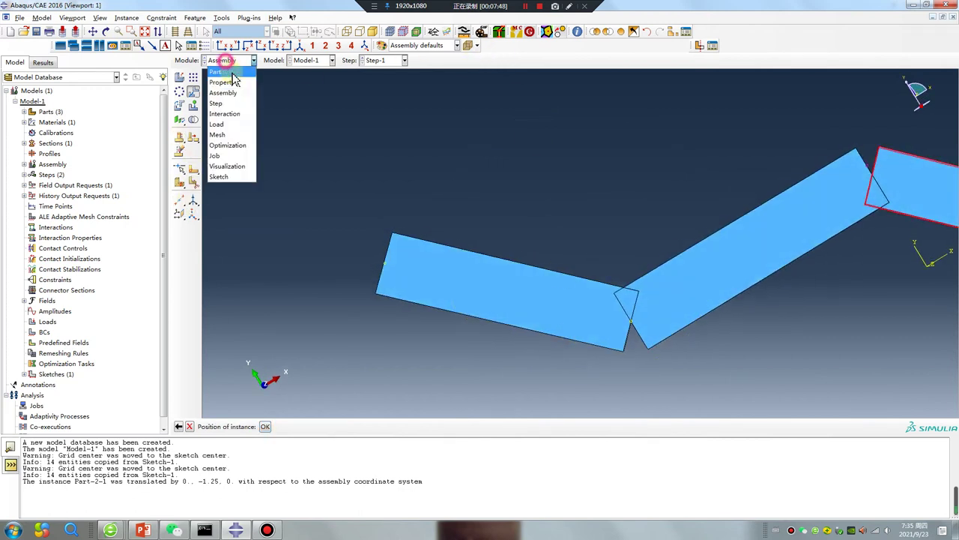
click(242, 120)
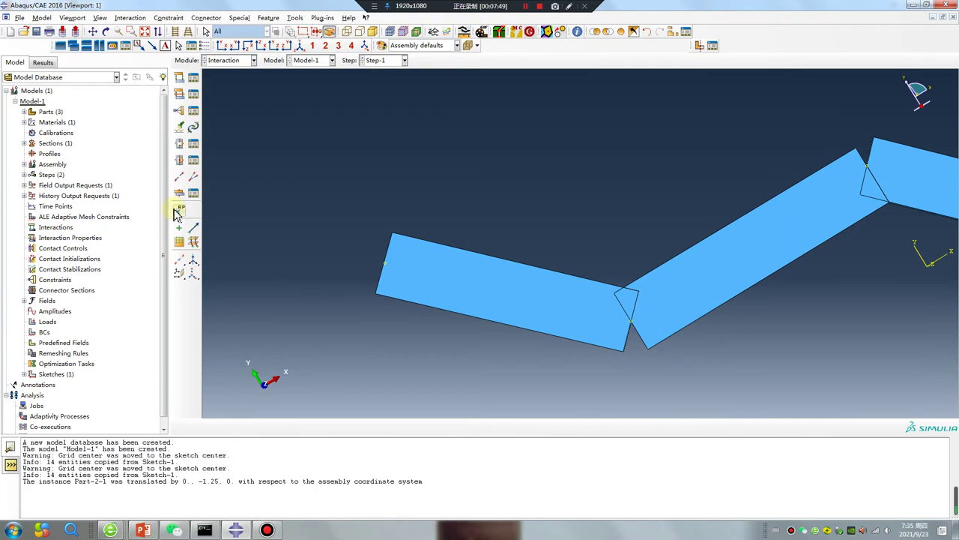
click(179, 210)
ctrl+alt+drag(397, 268, 493, 327)
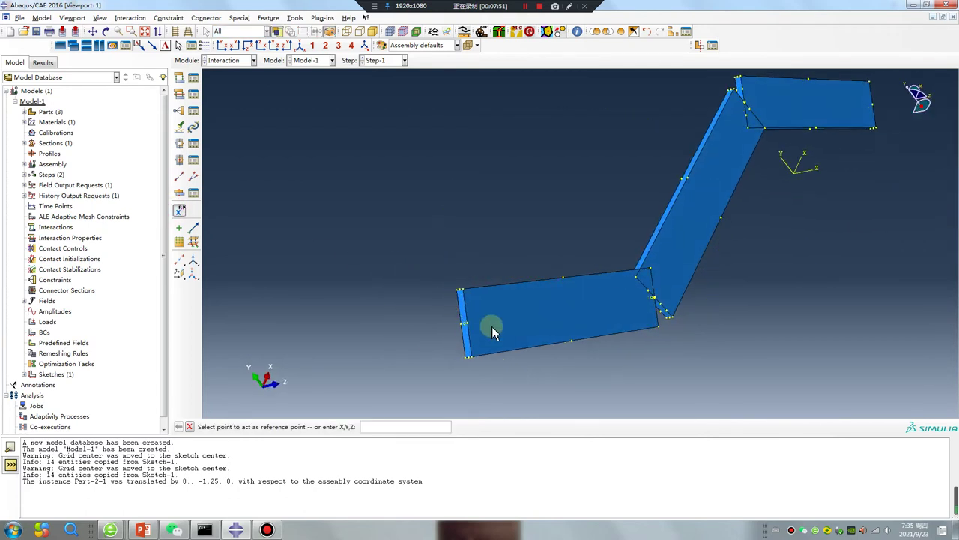
click(459, 327)
ctrl+alt+drag(641, 293, 547, 248)
scroll(521, 249, up, 8)
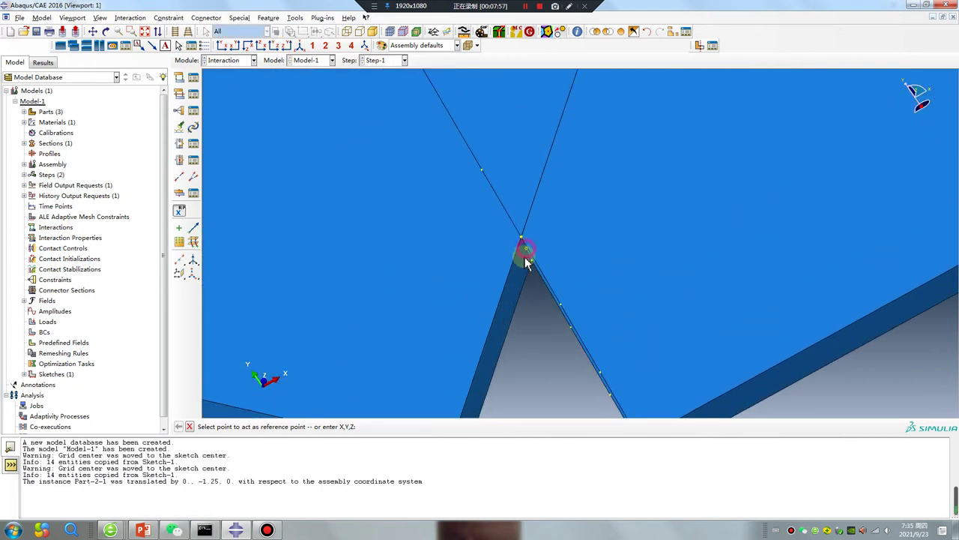
click(527, 254)
scroll(454, 254, down, 10)
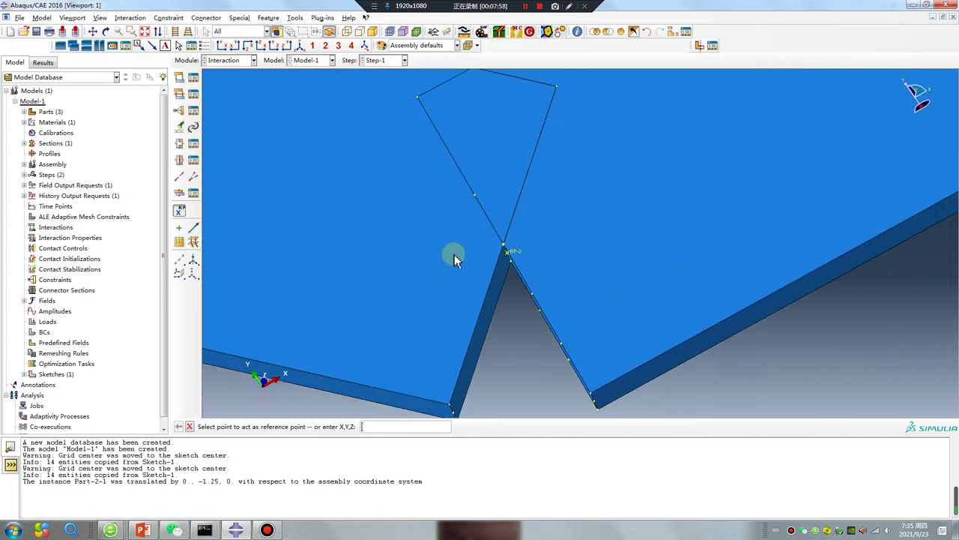
Display only instance Part-2-1 and dismiss the display group dialog.
click(671, 33)
click(132, 141)
click(45, 433)
click(290, 88)
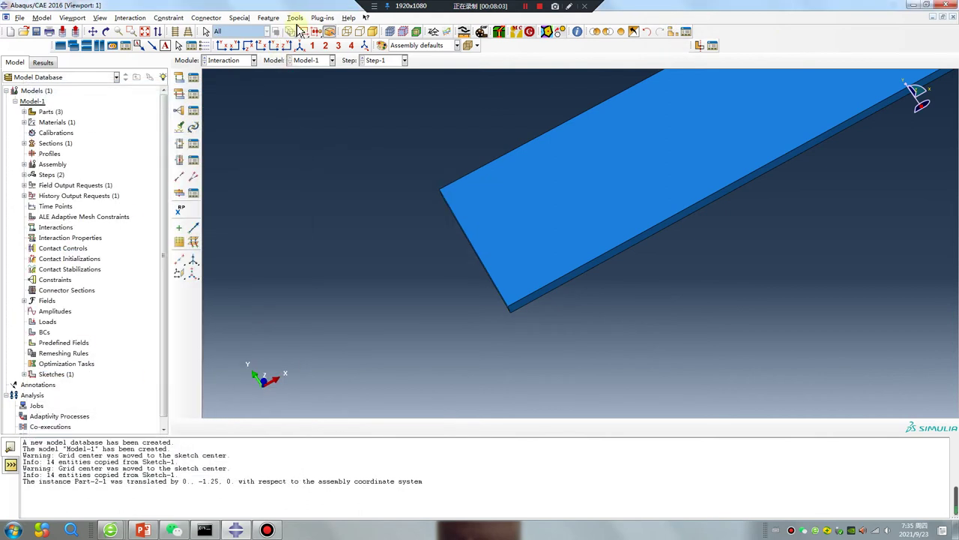
Create datum points midway between diagonally opposite corners of both end faces of Part-2-1, and close the datum dialog.
click(295, 18)
click(338, 97)
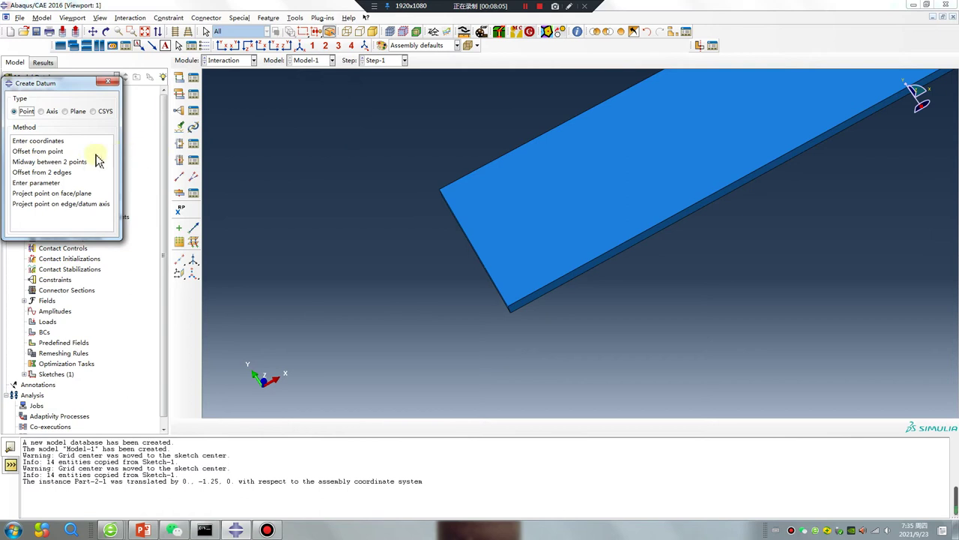
click(53, 163)
ctrl+alt+drag(535, 235, 634, 204)
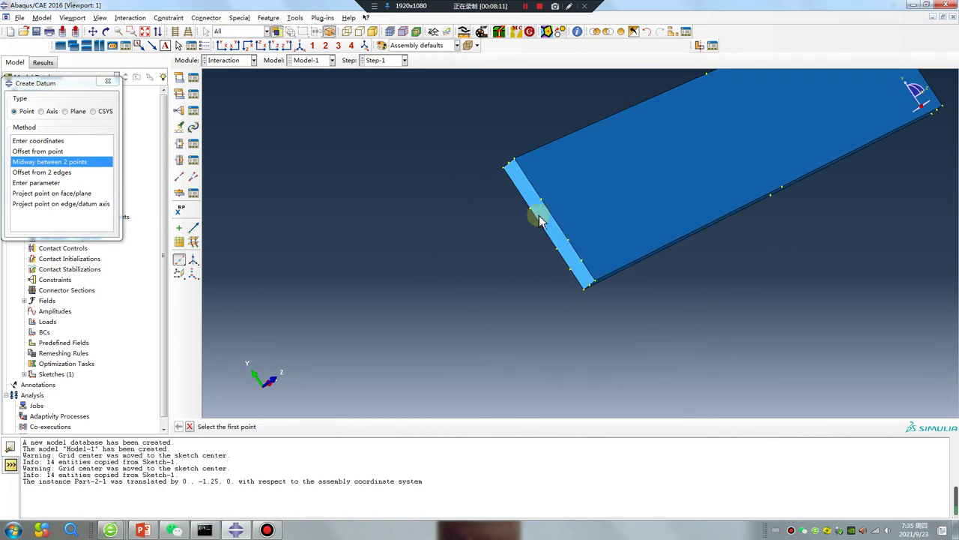
click(504, 169)
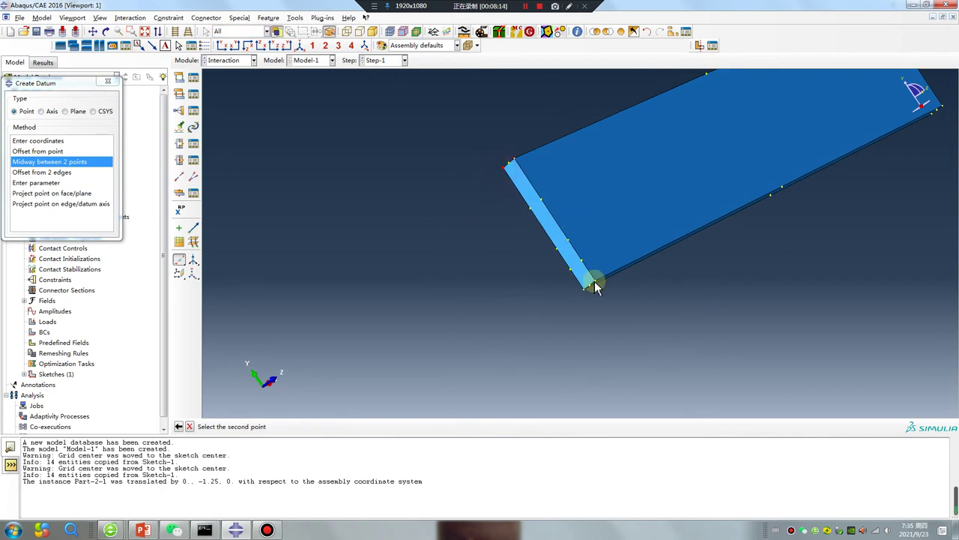
click(597, 286)
ctrl+alt+drag(532, 291, 670, 207)
click(659, 206)
click(670, 117)
click(108, 81)
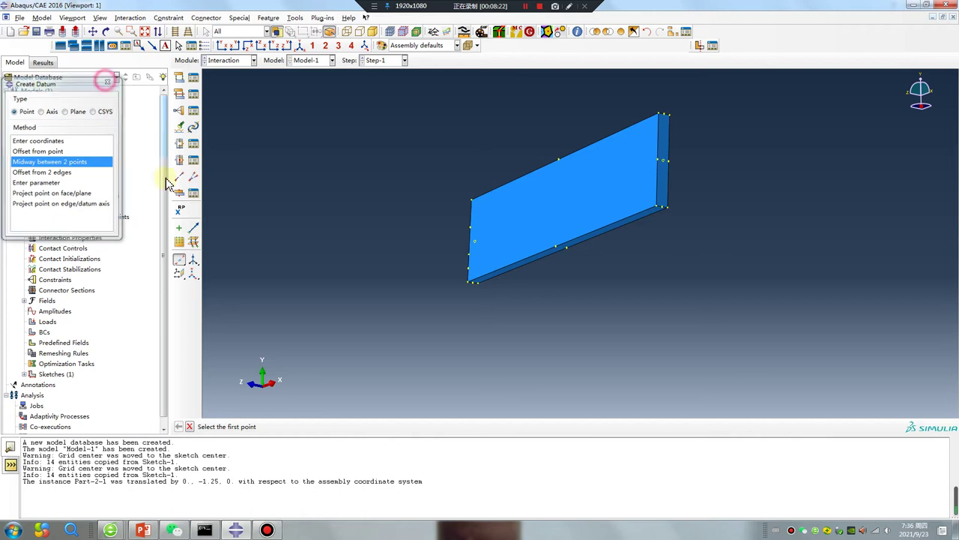
Create reference points on the datum points at both ends of Part-2-1.
click(179, 210)
ctrl+alt+drag(561, 200, 711, 167)
click(666, 156)
Display only instance Part-3-1 and close the display group dialog.
click(670, 35)
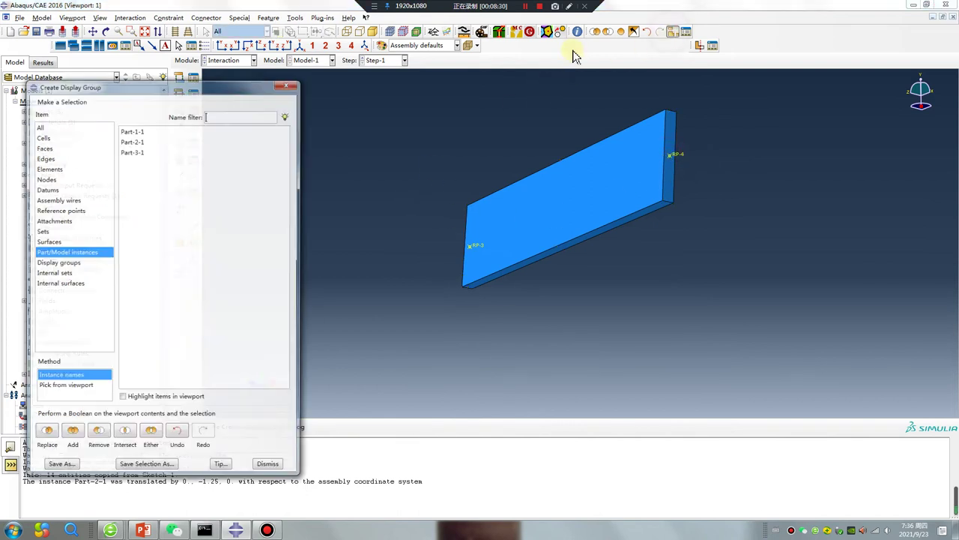
click(137, 149)
click(47, 433)
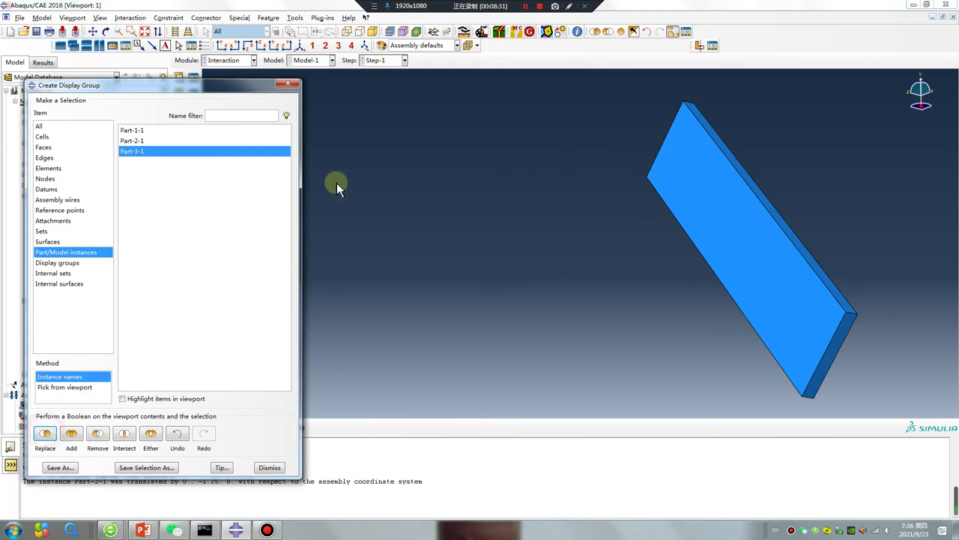
click(289, 83)
Create datum points midway between diagonally opposite corners of both end faces of Part-3-1.
ctrl+alt+drag(547, 258, 315, 164)
click(293, 17)
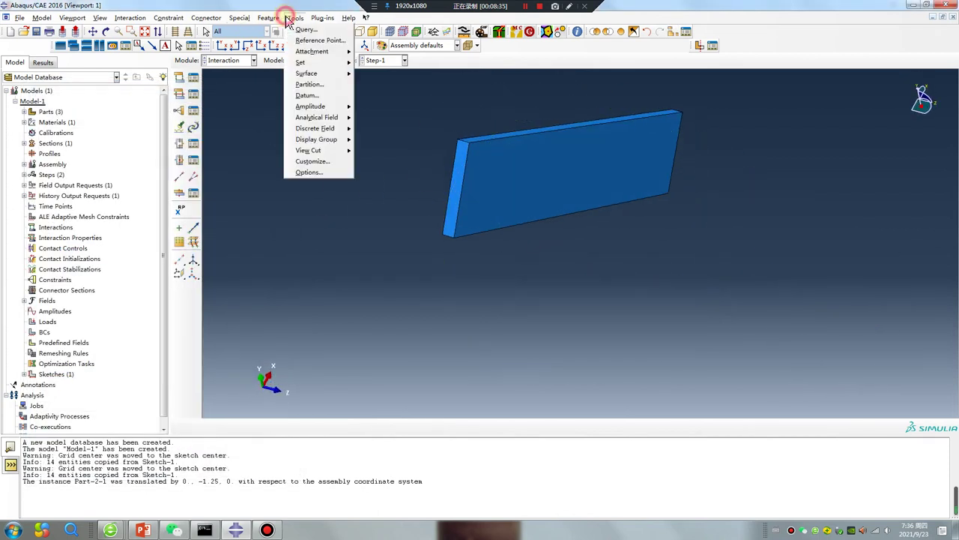
click(317, 96)
click(72, 162)
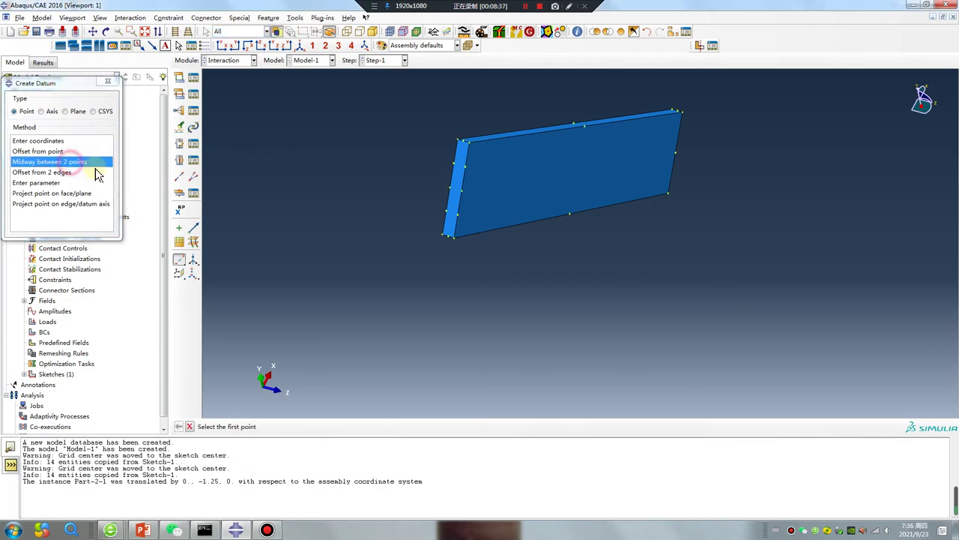
click(468, 144)
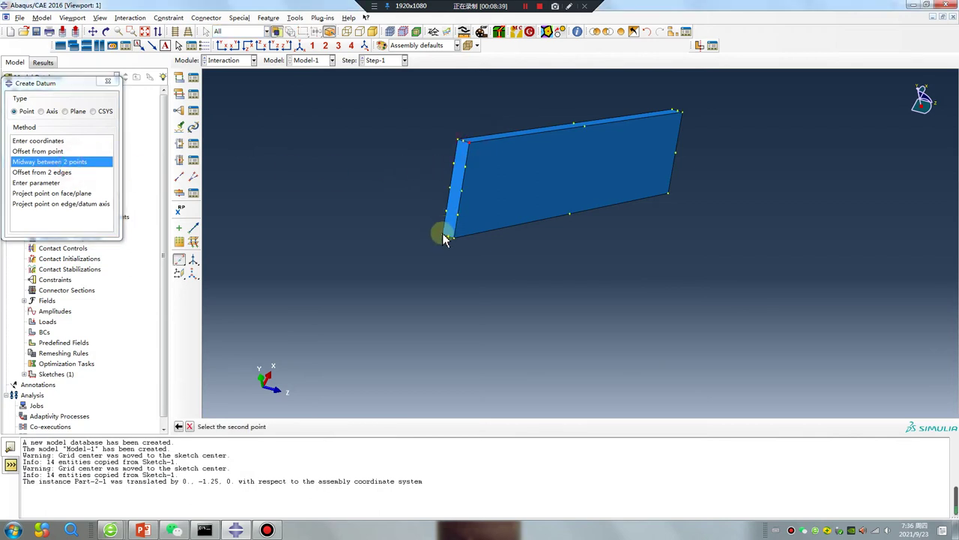
click(443, 238)
ctrl+alt+drag(578, 203, 615, 153)
click(577, 131)
click(642, 207)
ctrl+alt+drag(643, 207, 505, 190)
Create reference points on the datum points at both ends of Part-3-1.
click(179, 211)
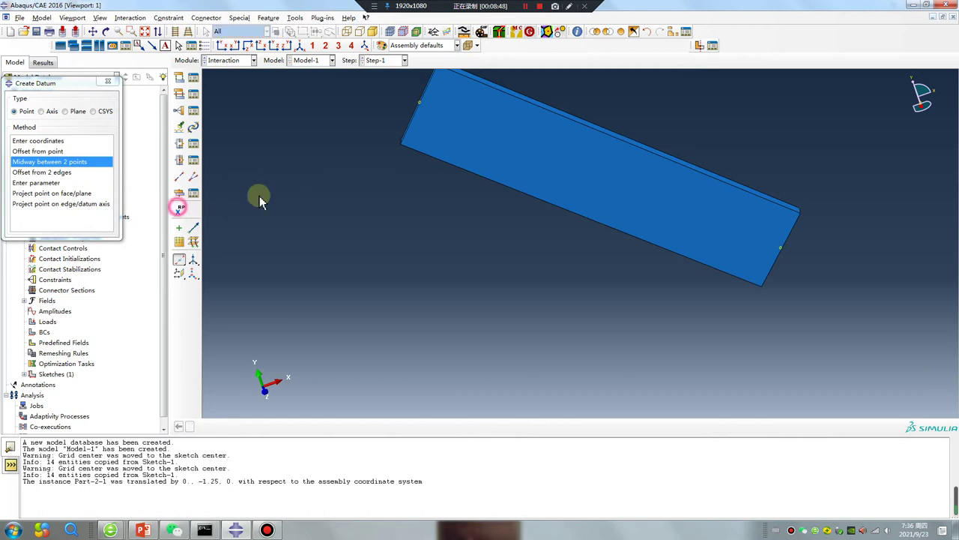
ctrl+alt+drag(421, 105, 463, 191)
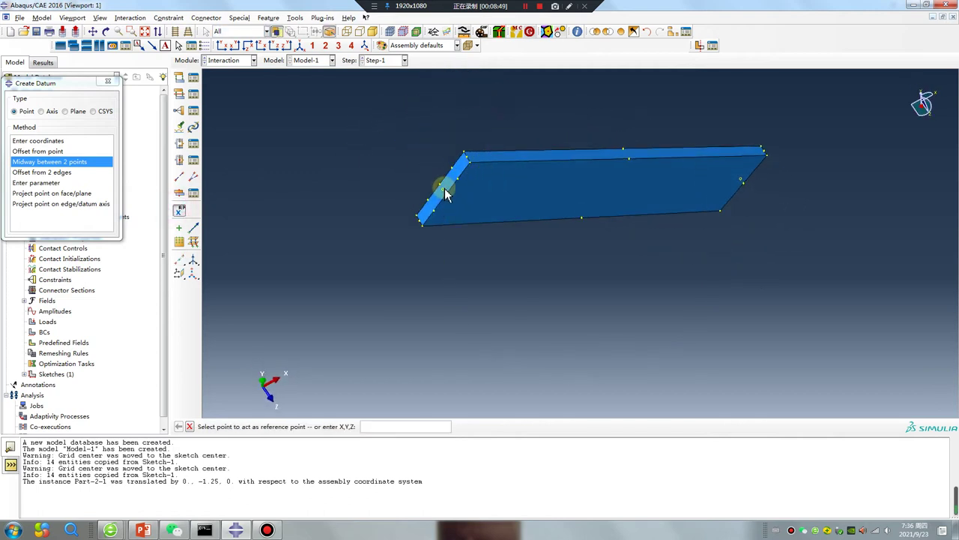
click(444, 193)
ctrl+alt+drag(557, 190, 727, 103)
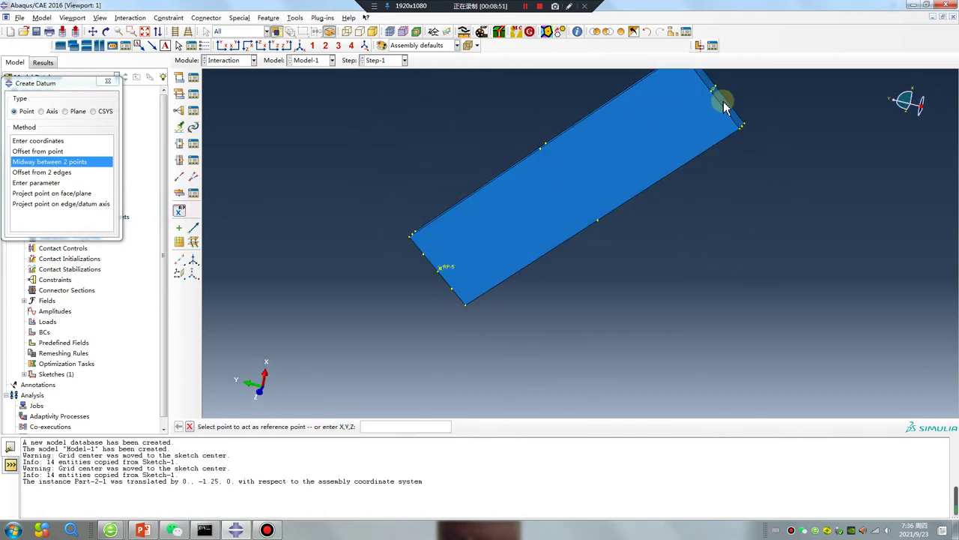
click(714, 90)
ctrl+alt+drag(719, 176, 406, 77)
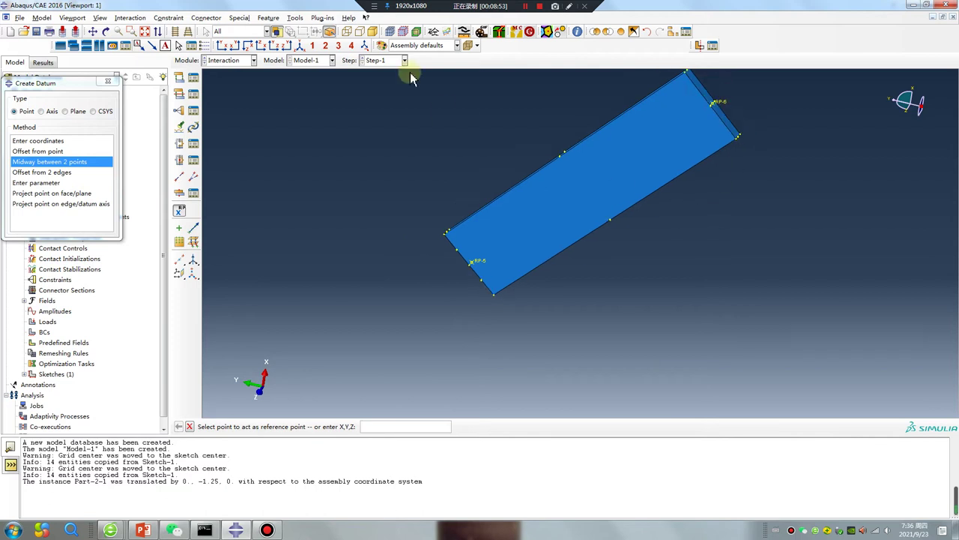
Restore the display of all part instances and inspect the reference points across the assembly.
click(620, 33)
ctrl+alt+drag(655, 210, 534, 180)
ctrl+alt+drag(487, 243, 235, 278)
Create a rectangular datum coordinate system at Part-1's lower edge midpoint, with X across the thickness and the X-Y plane through the RP-1 end's lower corner, using translucent display.
click(192, 274)
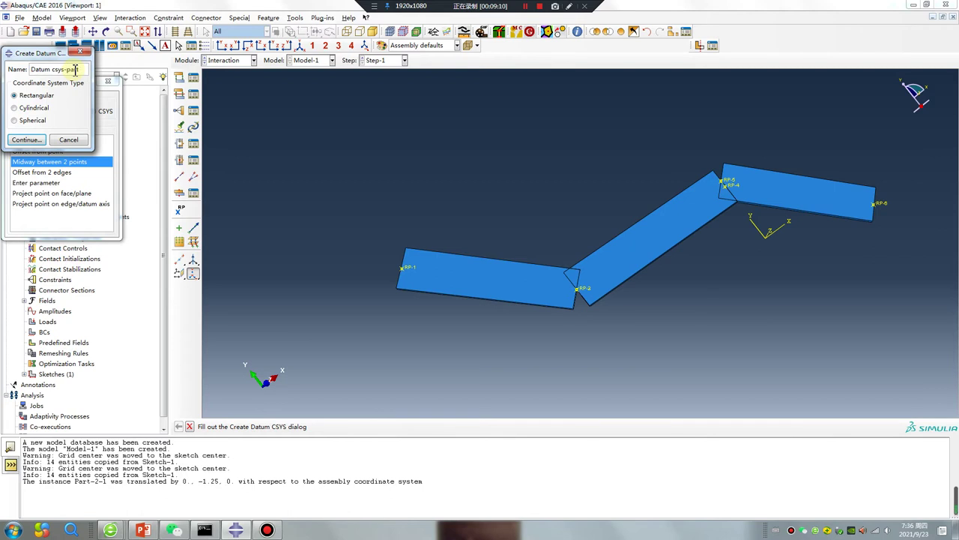
click(30, 139)
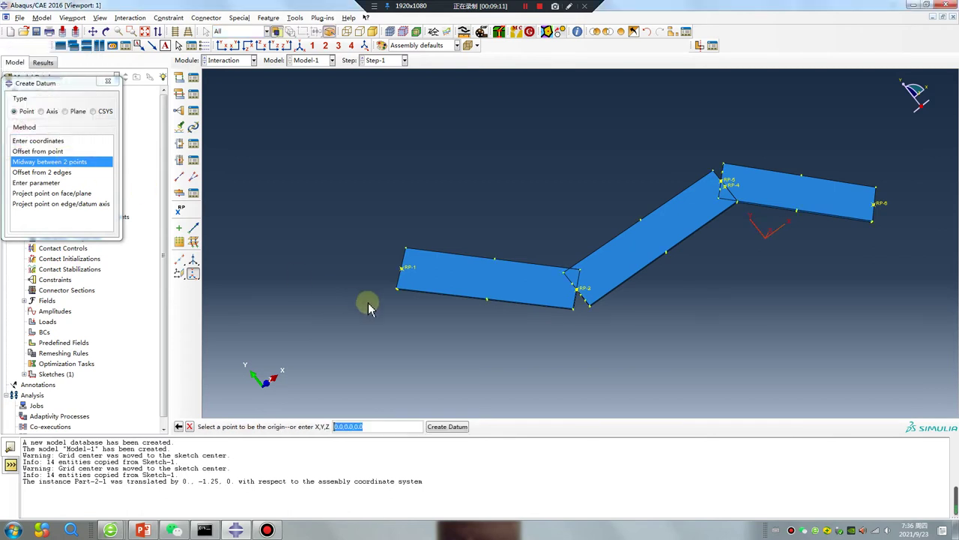
ctrl+alt+drag(553, 282, 525, 326)
scroll(505, 323, up, 5)
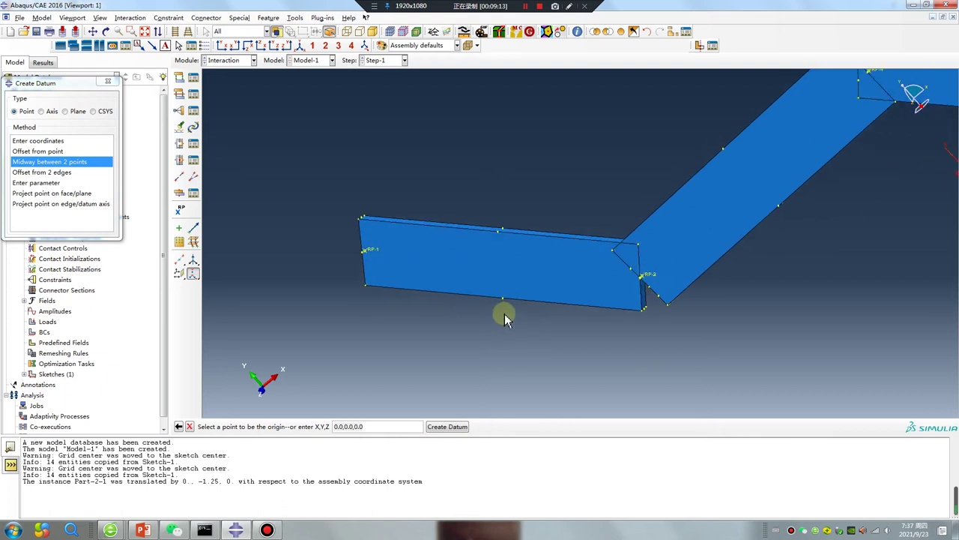
click(502, 299)
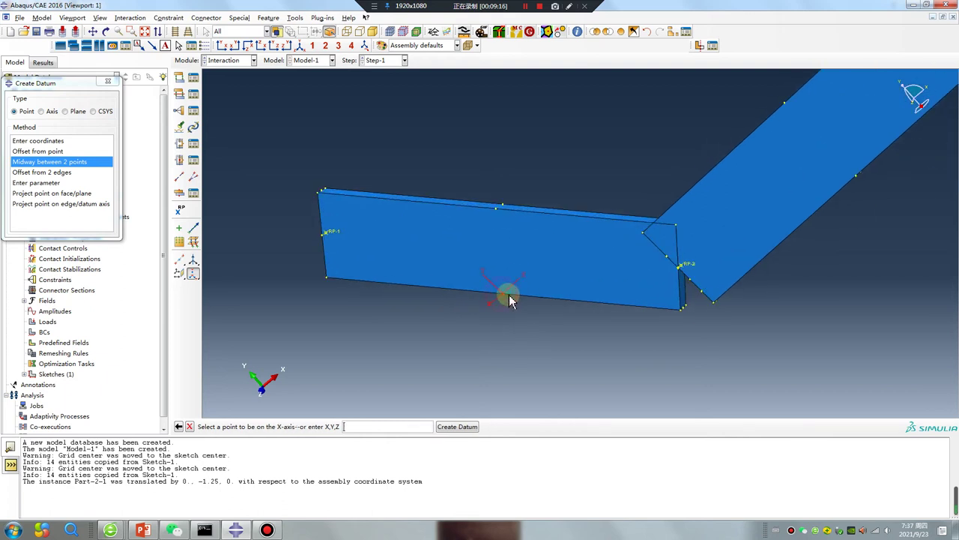
click(466, 46)
scroll(516, 293, up, 2)
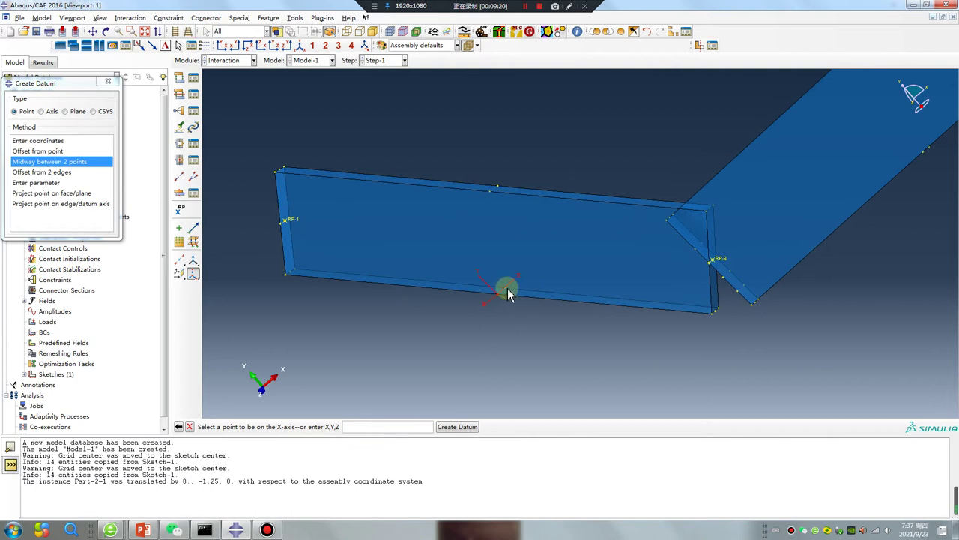
click(508, 292)
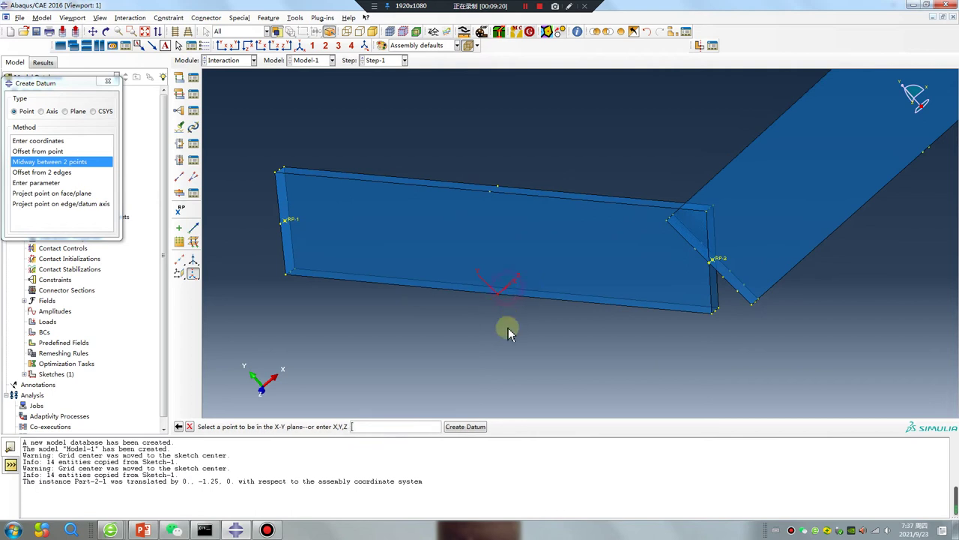
click(285, 279)
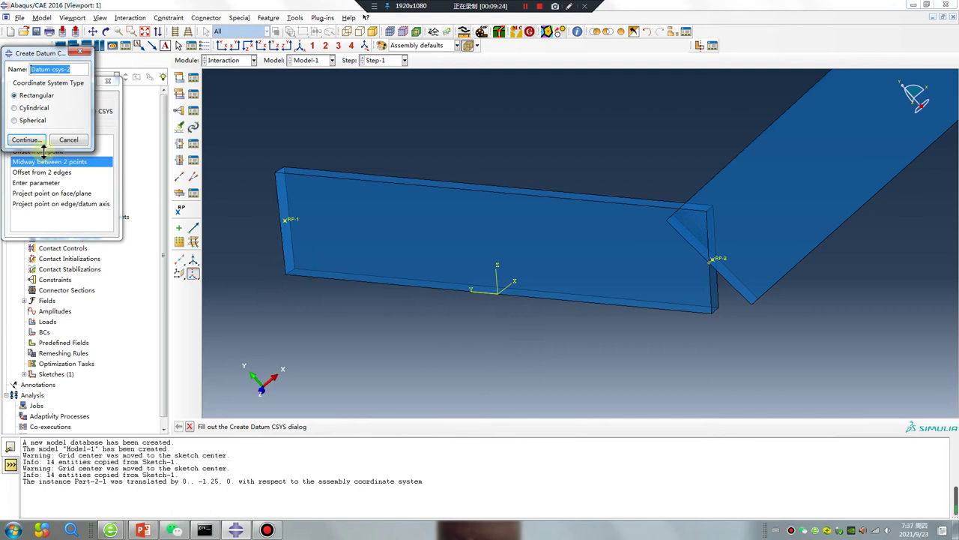
Create rectangular system "Datum csys-part2" at the middle bar's lower edge midpoint, X across the thickness, X-Y plane through its lower corner near RP-2.
click(75, 68)
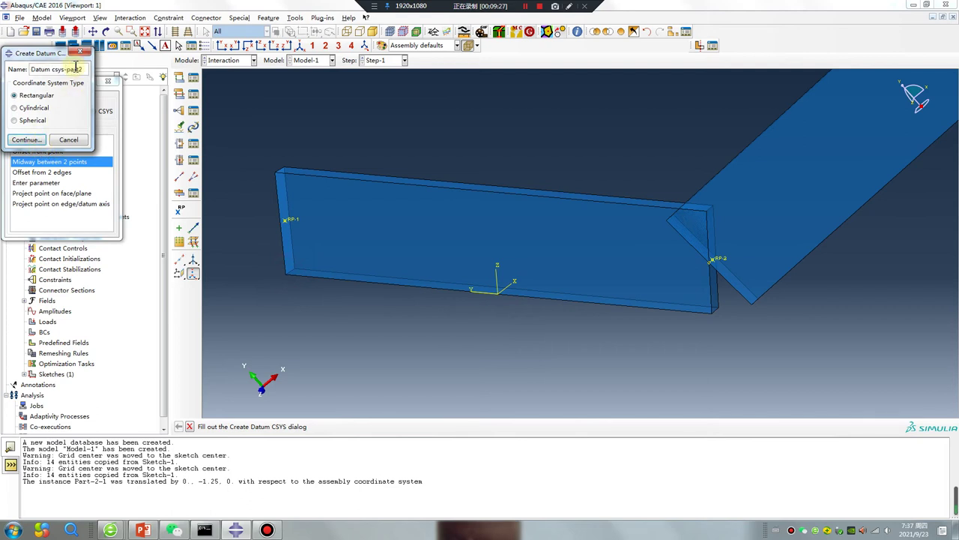
click(26, 140)
ctrl+alt+drag(217, 203, 662, 214)
click(661, 213)
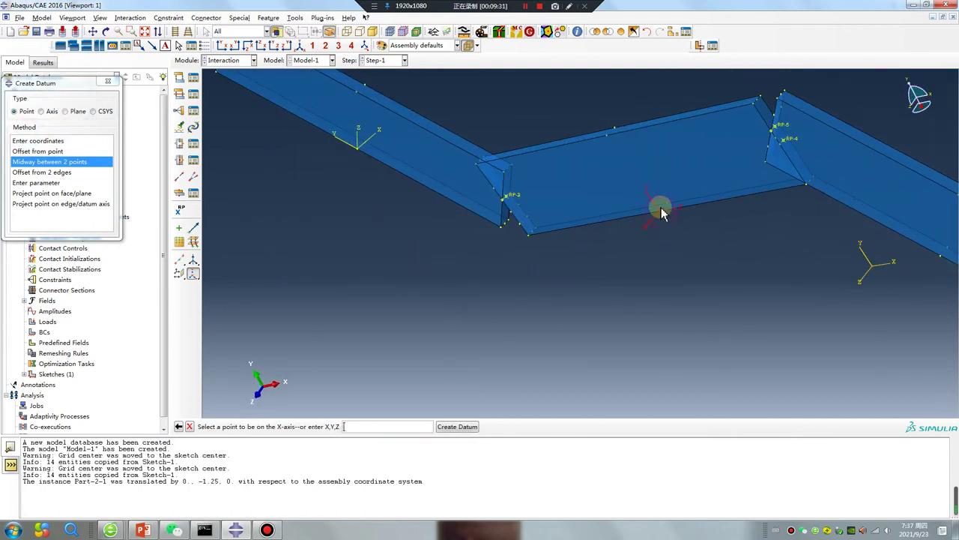
click(529, 237)
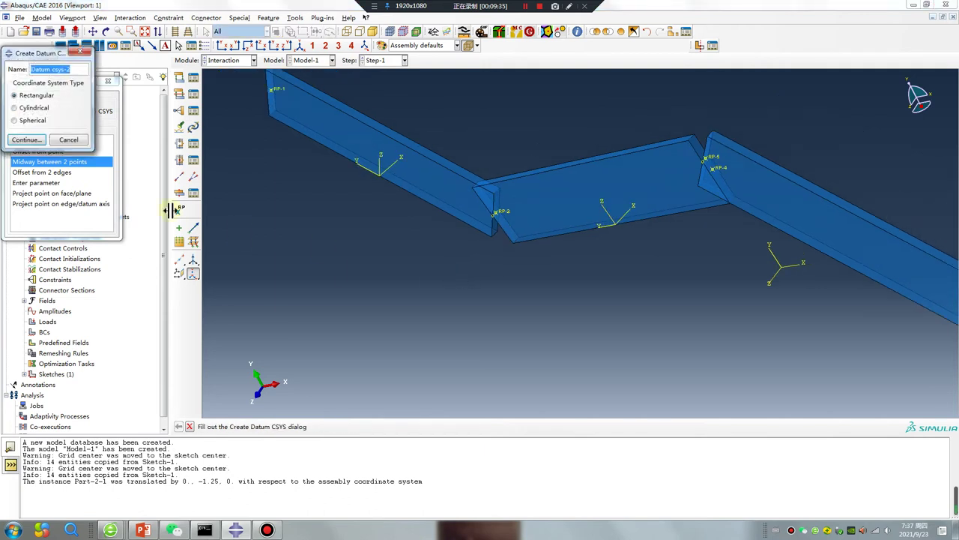
Create rectangular system "Datum csys-part3" at the third bar's lower edge midpoint, X across the thickness, X-Y plane through the lower corner nearest the middle bar.
click(77, 70)
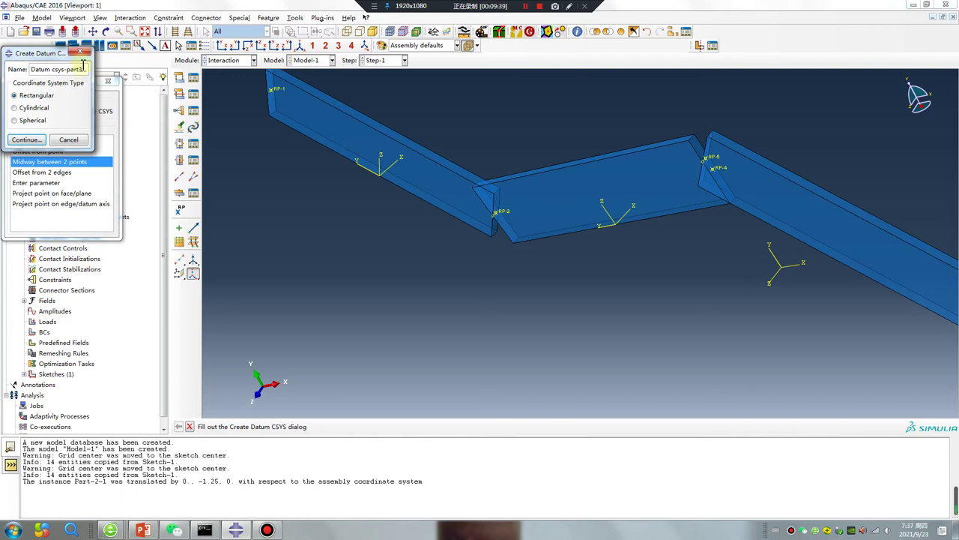
click(44, 140)
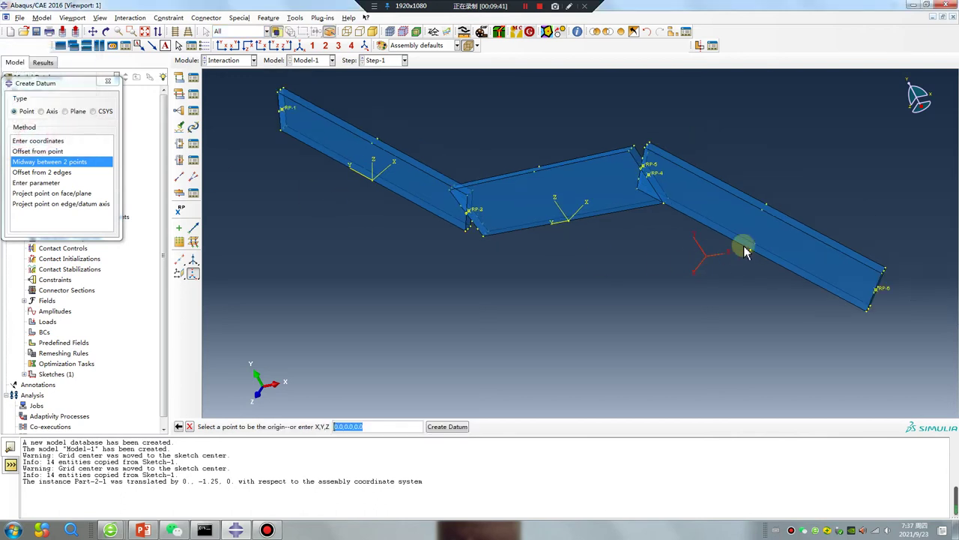
click(752, 254)
click(756, 248)
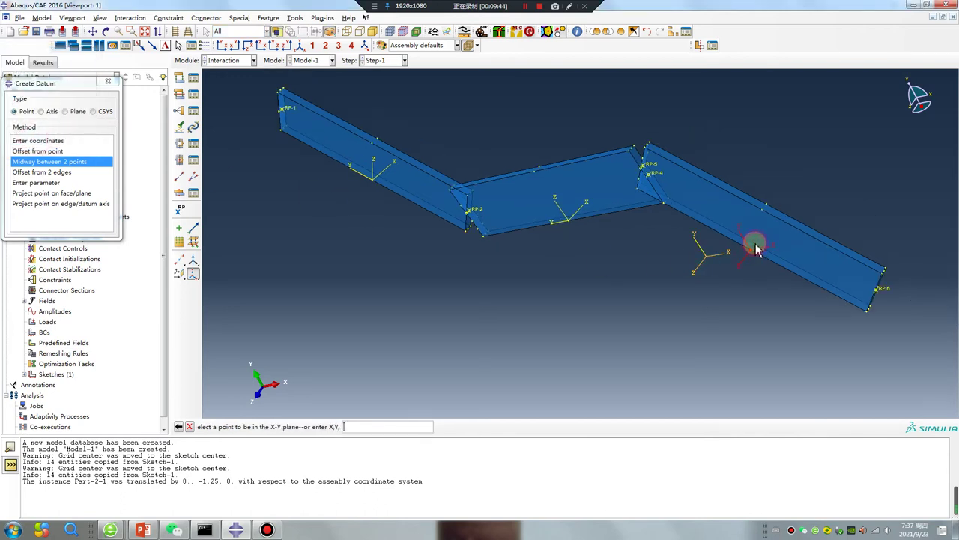
click(637, 194)
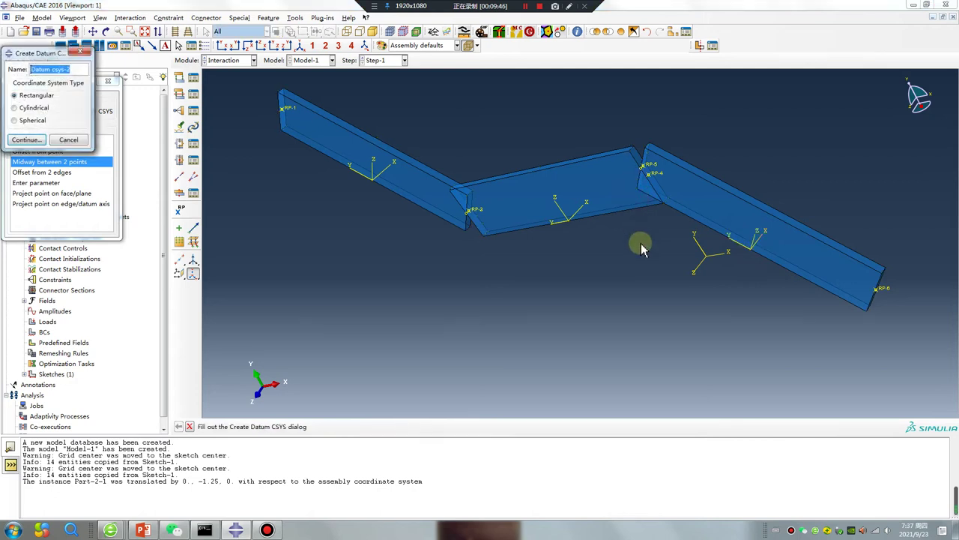
click(81, 51)
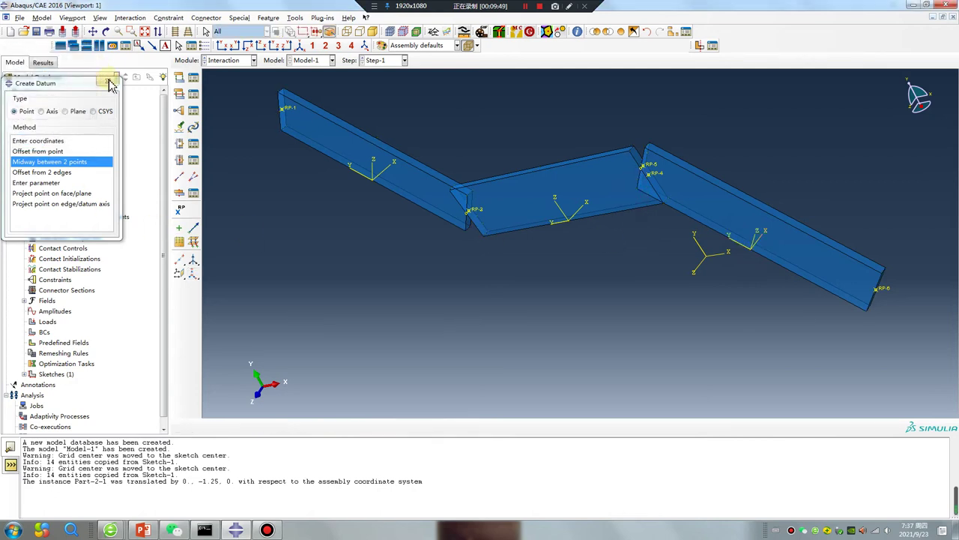
click(107, 80)
Create the connector section ConnSect-1 in the Assembled/Complex category with connection type CV Joint.
click(179, 163)
click(12, 255)
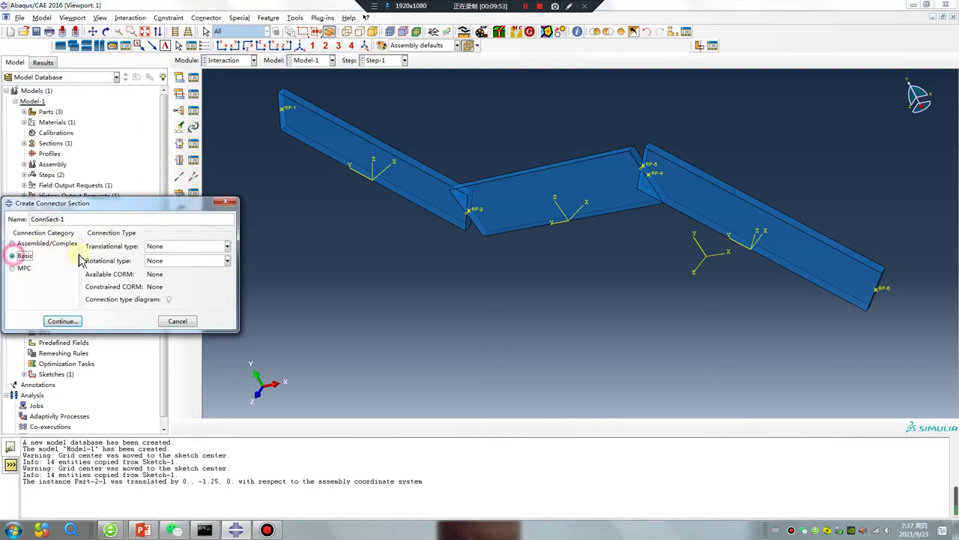
click(168, 246)
click(18, 249)
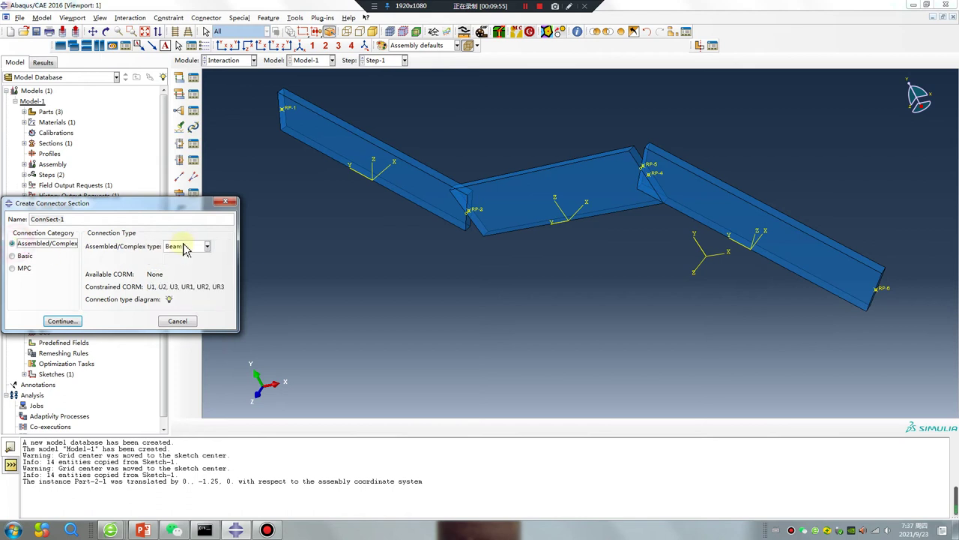
click(201, 246)
click(184, 283)
click(63, 320)
click(242, 480)
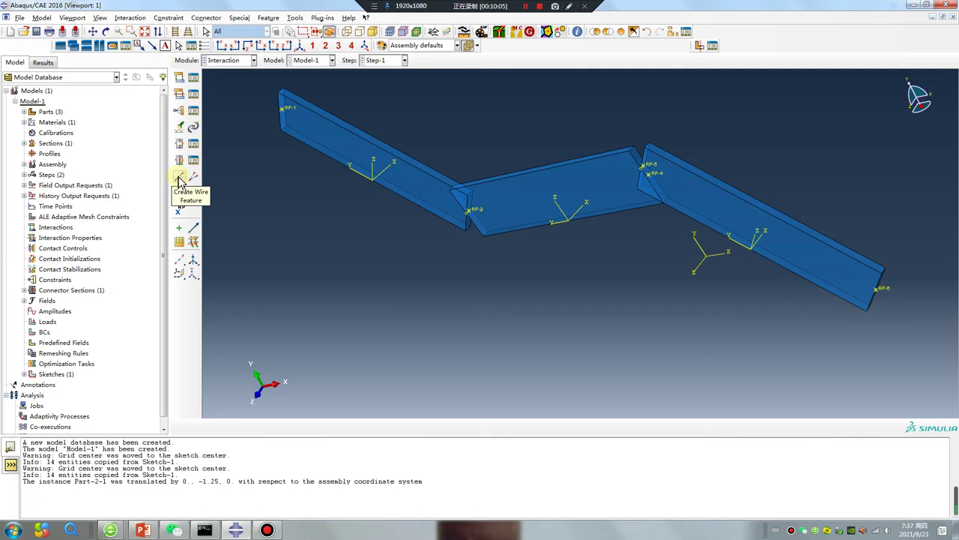
Create a disjoint wire feature with its own wire set between the coincident reference points RP-2 and RP-3 joining the first two bars.
click(179, 180)
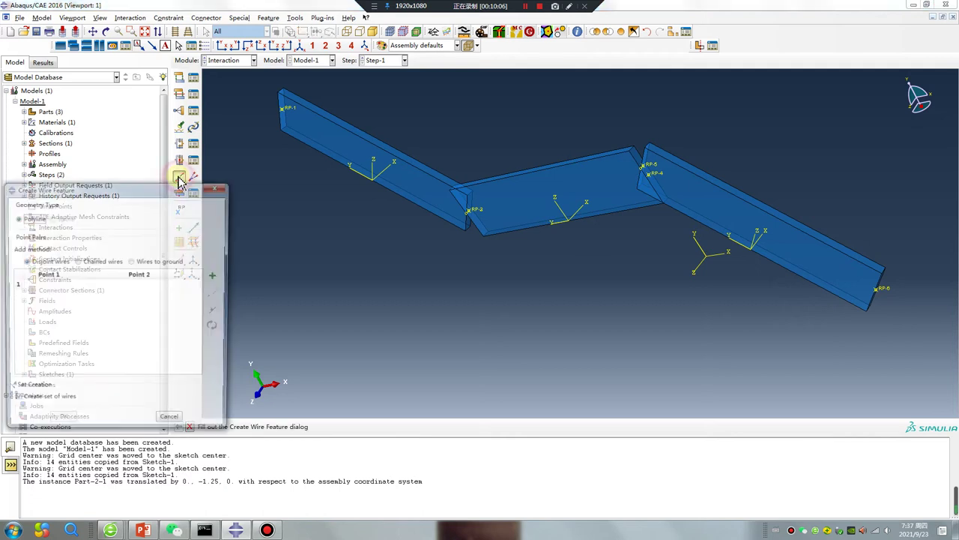
click(216, 279)
scroll(449, 196, up, 5)
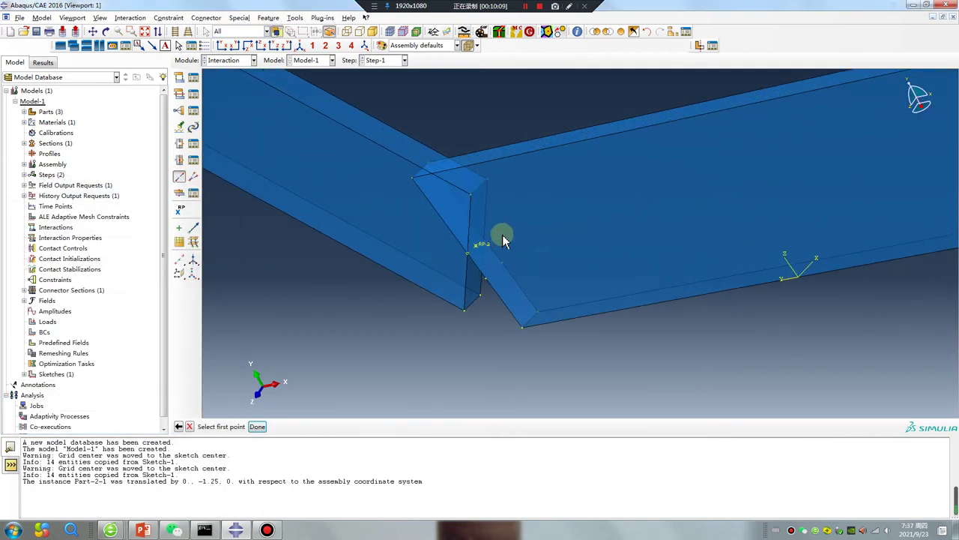
scroll(500, 241, up, 2)
click(465, 255)
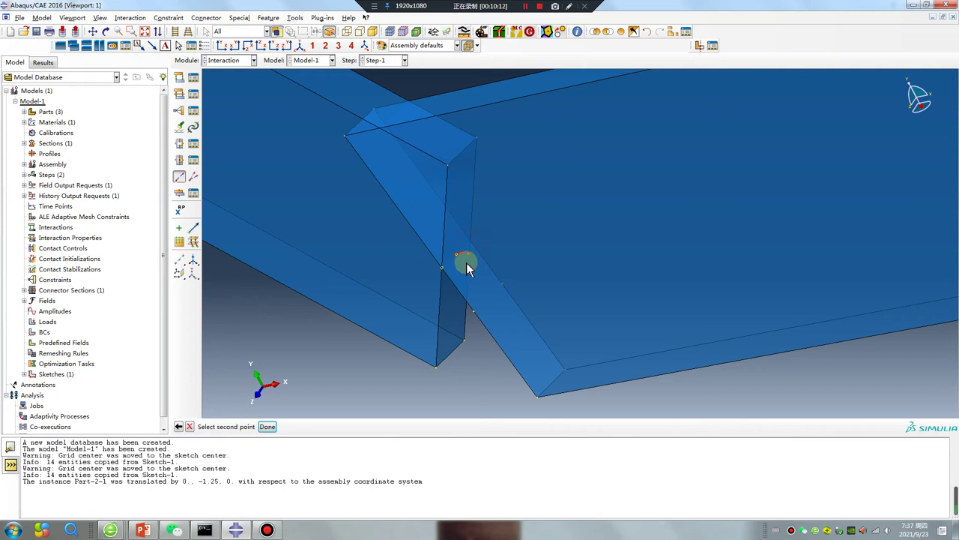
scroll(467, 258, up, 5)
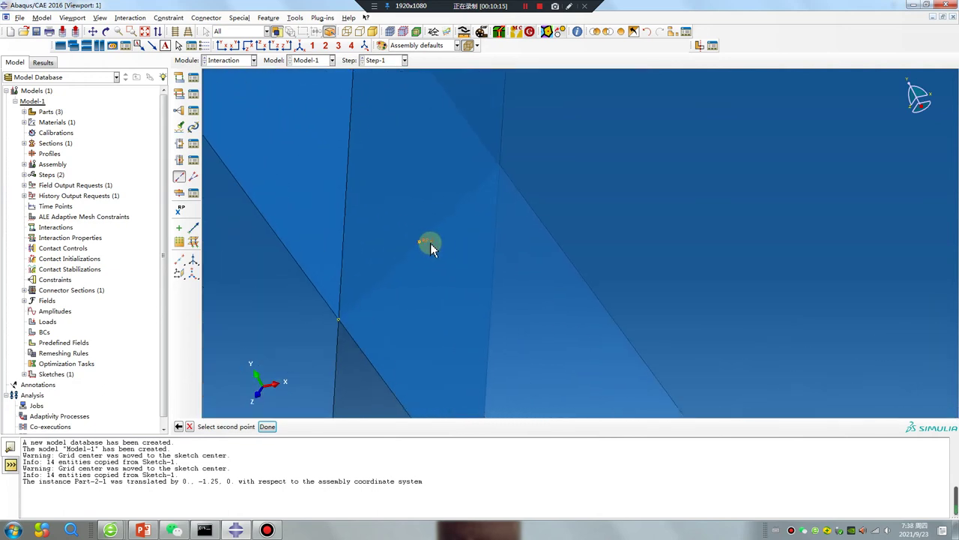
click(428, 245)
click(267, 425)
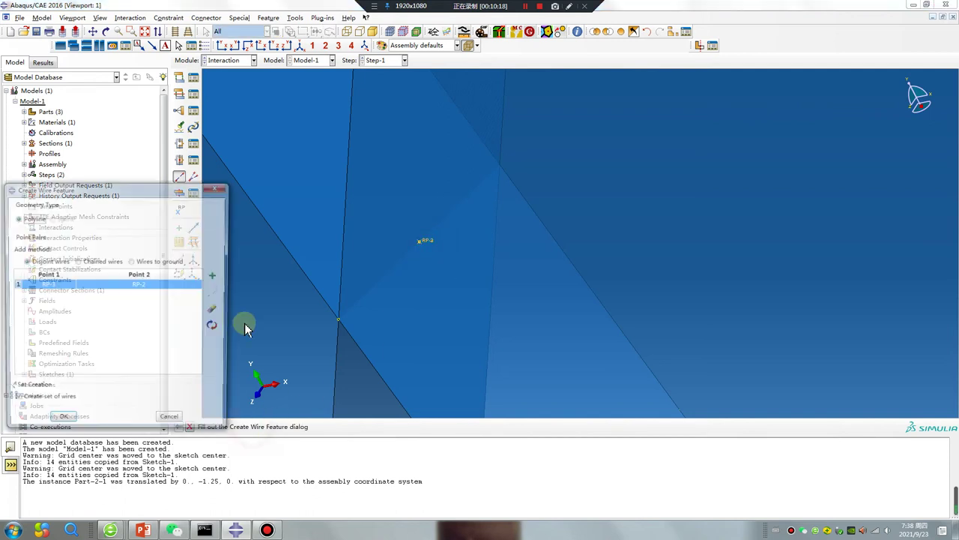
scroll(375, 268, down, 2)
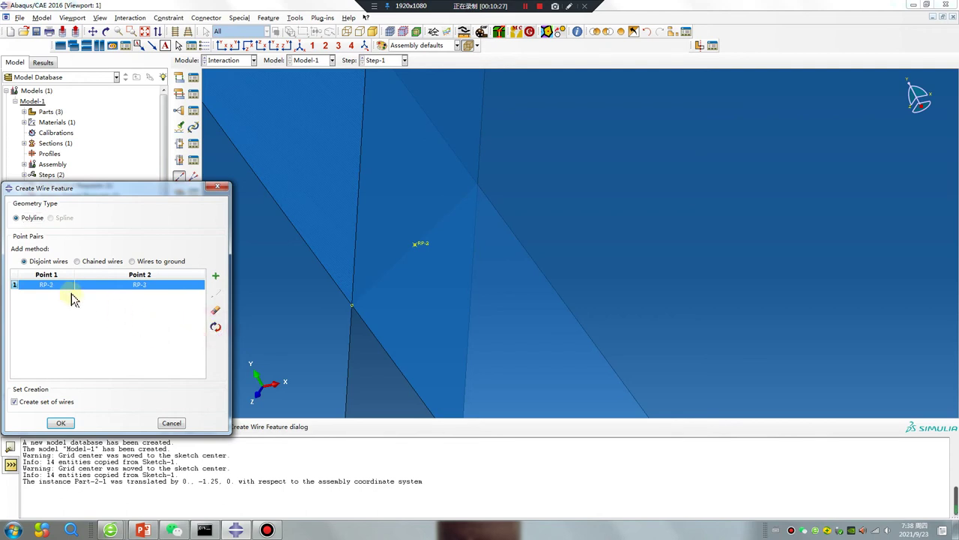
click(62, 424)
scroll(387, 209, down, 5)
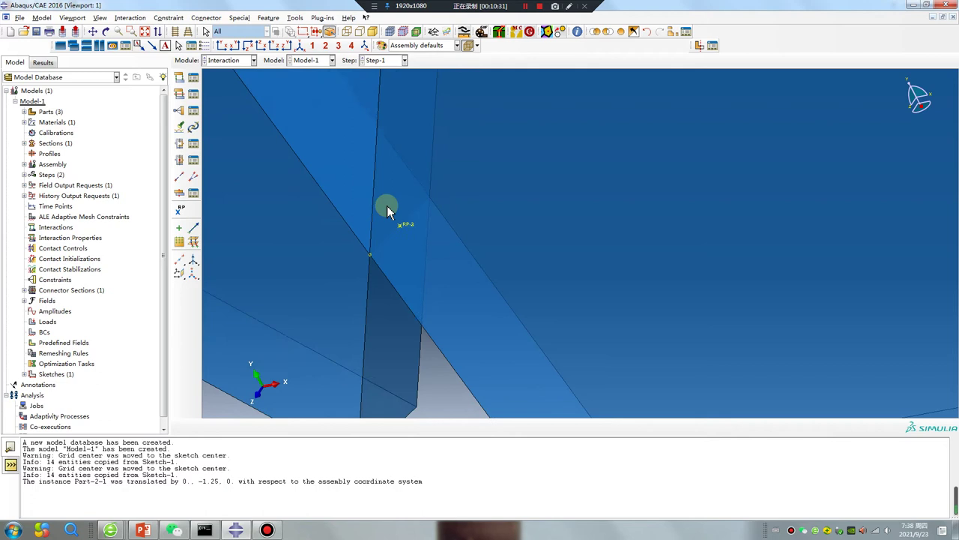
scroll(387, 210, down, 3)
Start assigning connector section ConnSect-1 to Wire-1-Set-1, using Datum csys-part1 as the CSYS for Orientation 1.
click(179, 144)
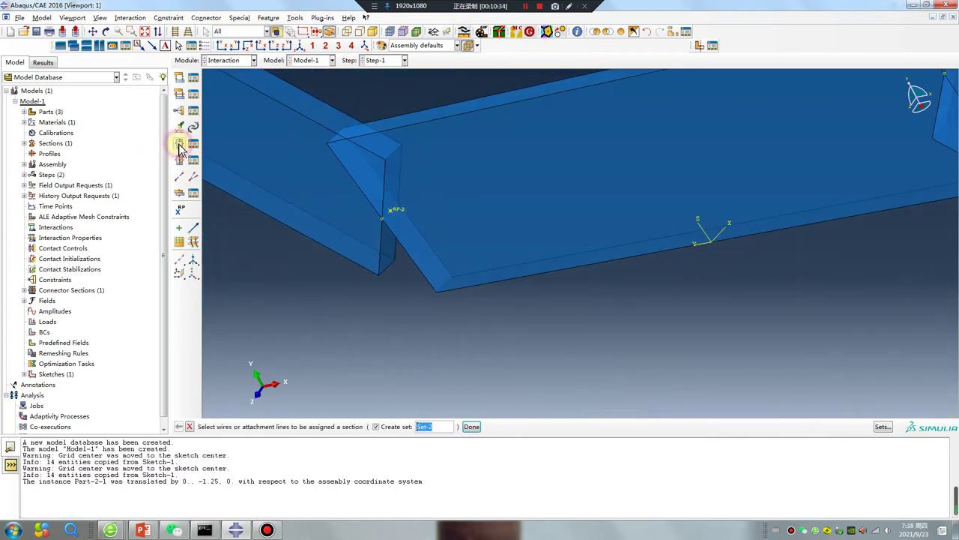
click(881, 427)
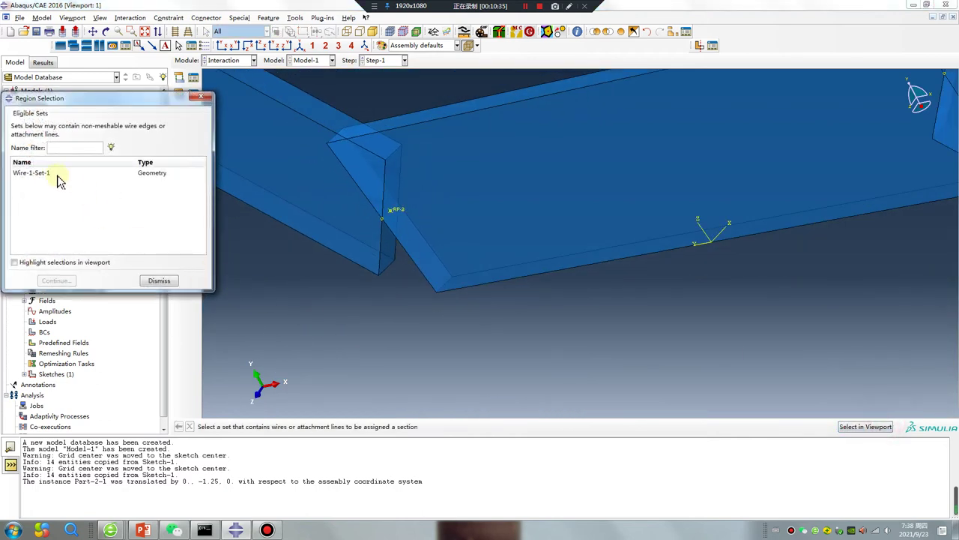
click(41, 174)
click(56, 280)
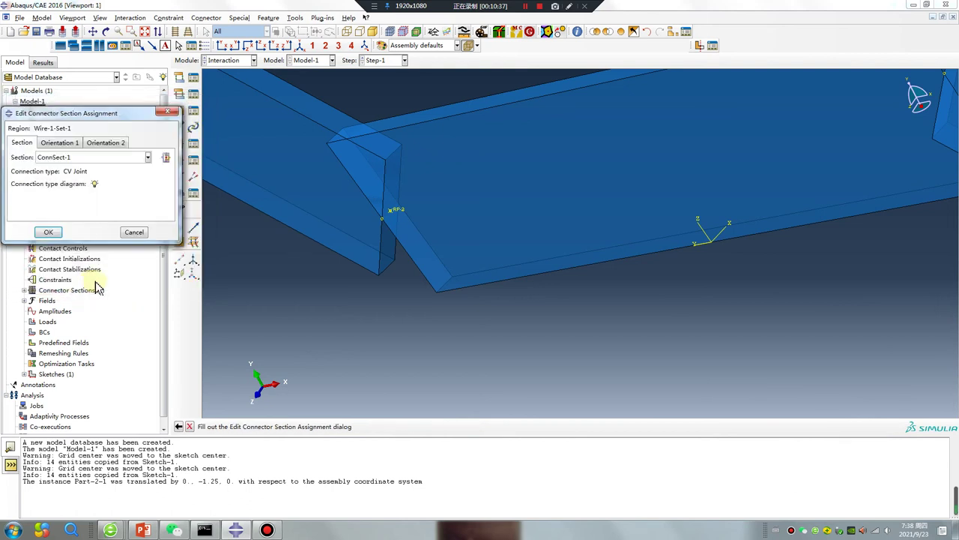
click(60, 143)
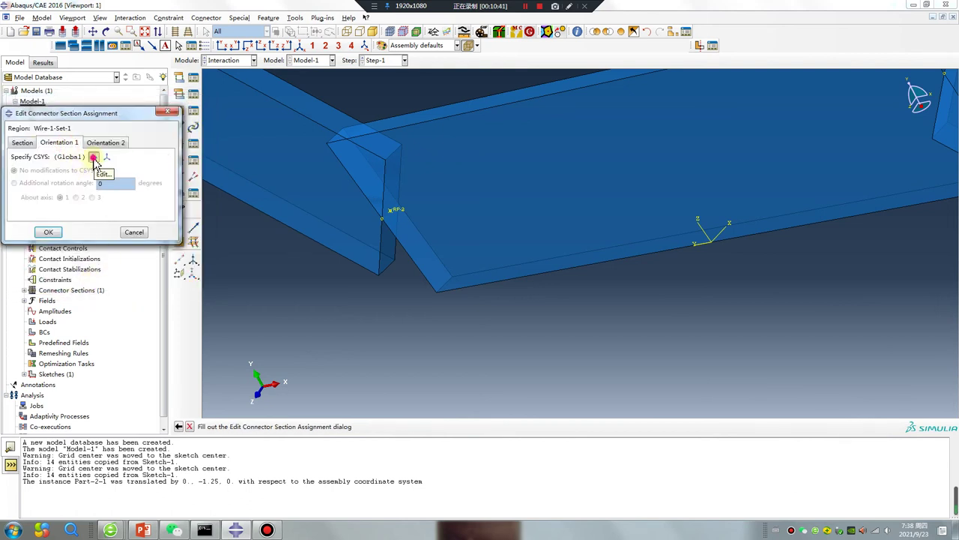
click(93, 159)
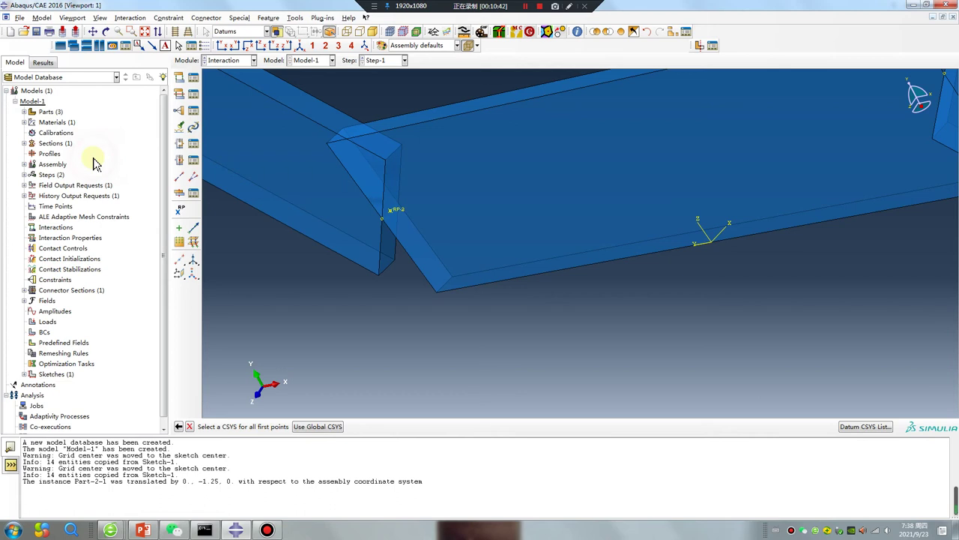
click(865, 427)
scroll(679, 381, down, 5)
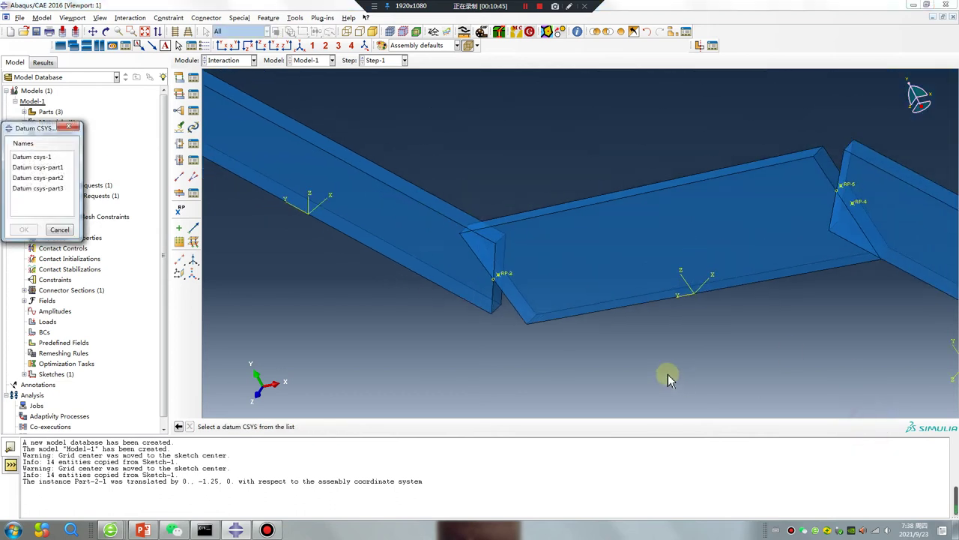
click(60, 167)
click(24, 230)
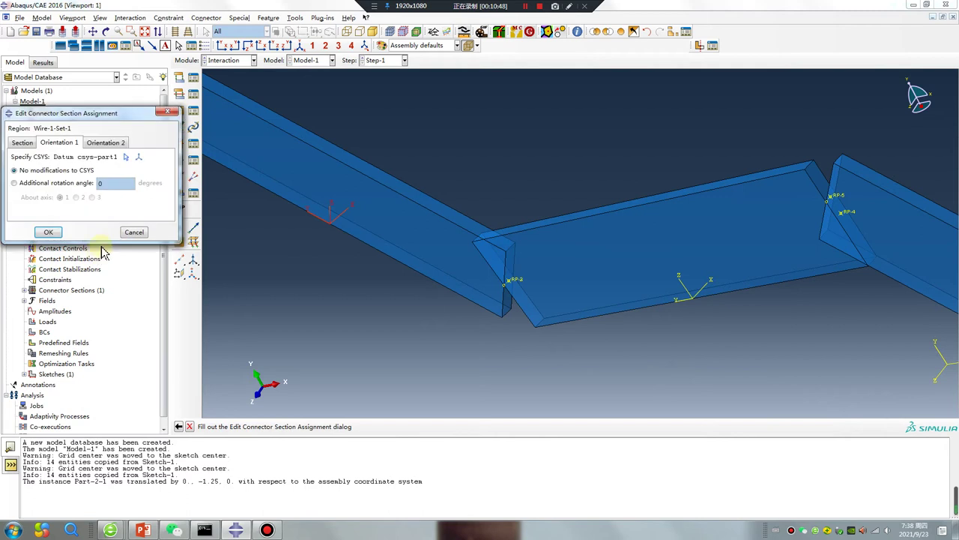
Set Orientation 2 of the connector assignment to Datum csys-part2 with no modifications to the CSYS.
click(104, 144)
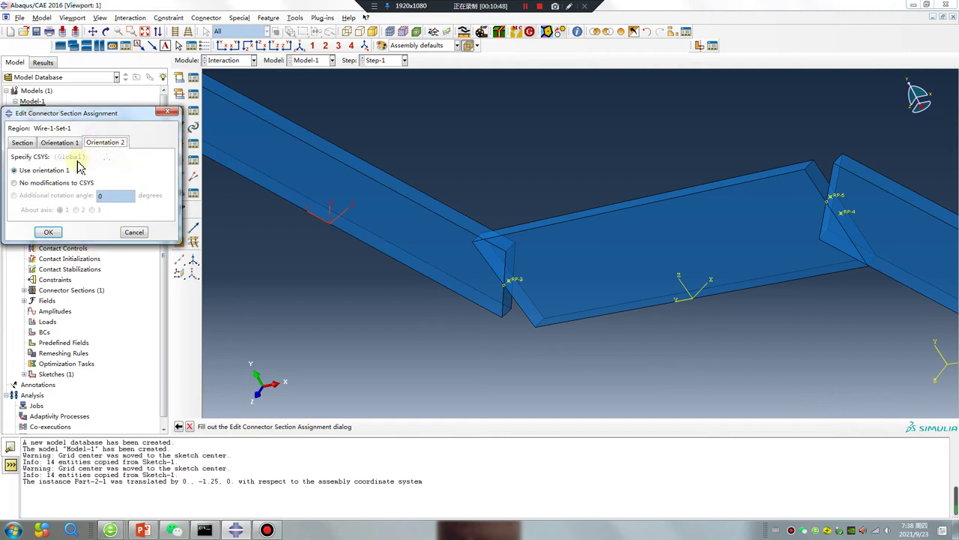
click(15, 182)
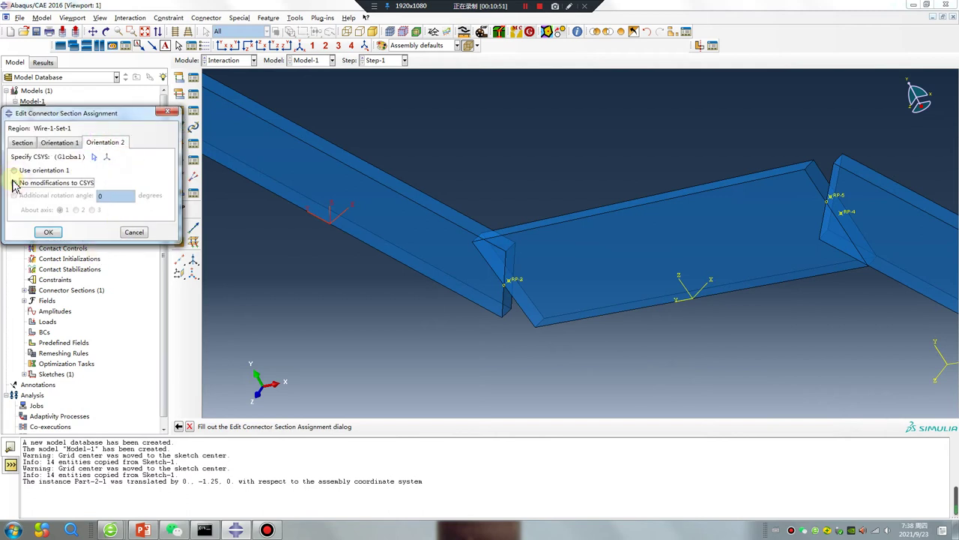
click(92, 158)
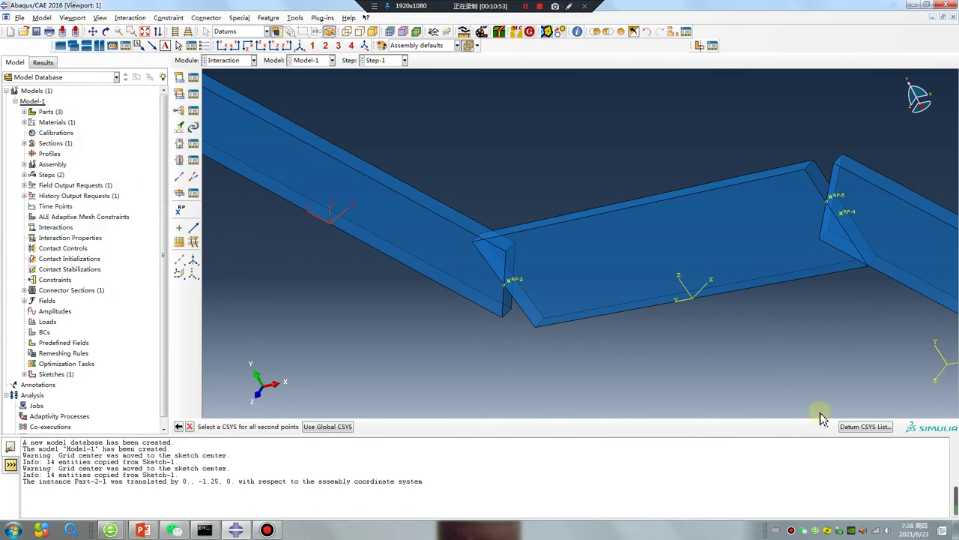
click(860, 426)
click(41, 177)
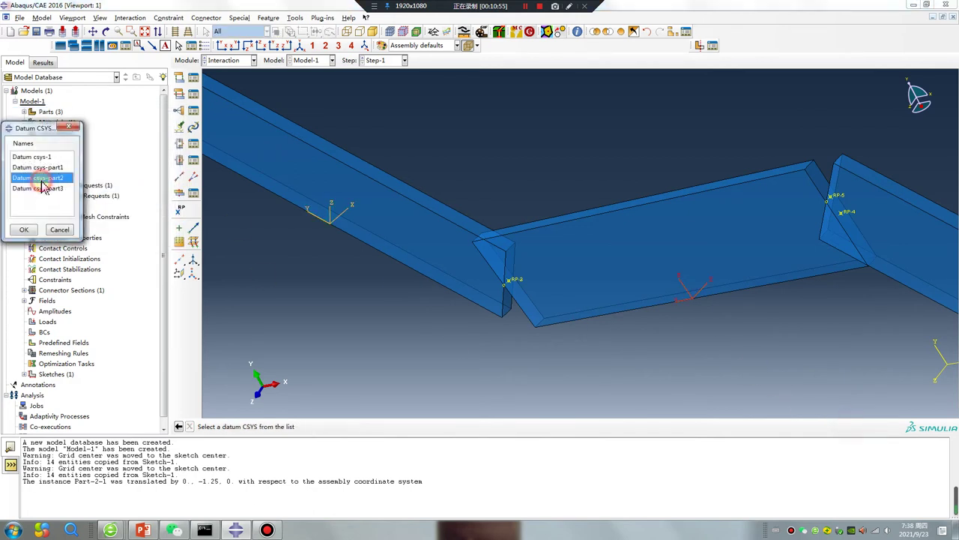
click(22, 231)
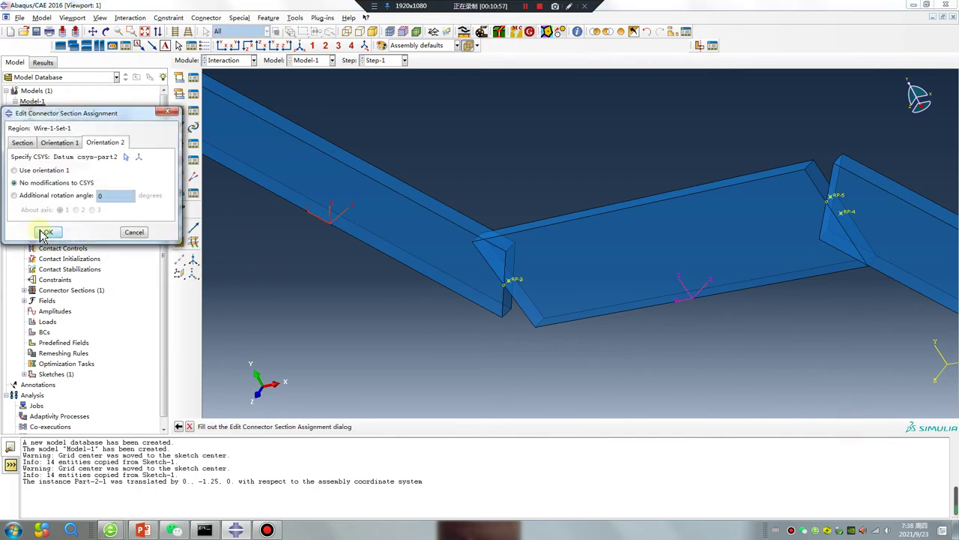
Compare the coordinate systems set for Orientation 1 and Orientation 2, and finish the connector section assignment.
drag(147, 116, 292, 158)
click(204, 183)
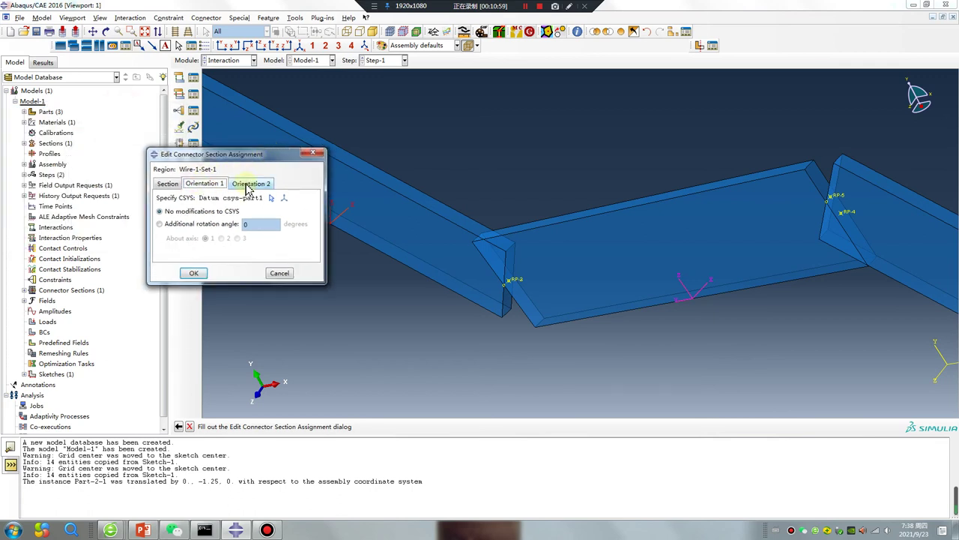
click(248, 186)
click(204, 185)
click(250, 185)
click(205, 184)
click(247, 184)
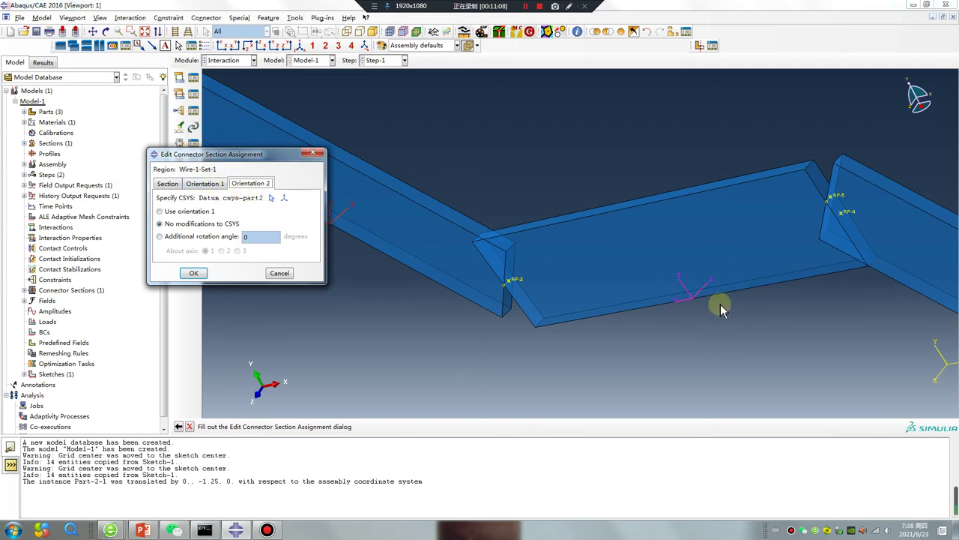
click(205, 185)
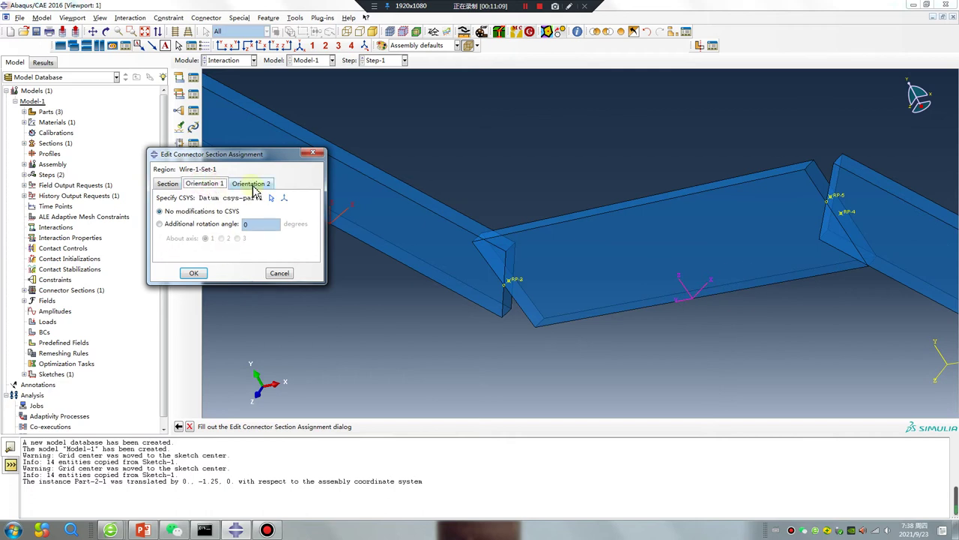
click(251, 186)
click(193, 273)
In the Assembly module, translate the third bar so that its reference point RP-5 coincides with RP-4 on the middle bar.
ctrl+alt+drag(862, 353, 651, 265)
scroll(636, 255, up, 6)
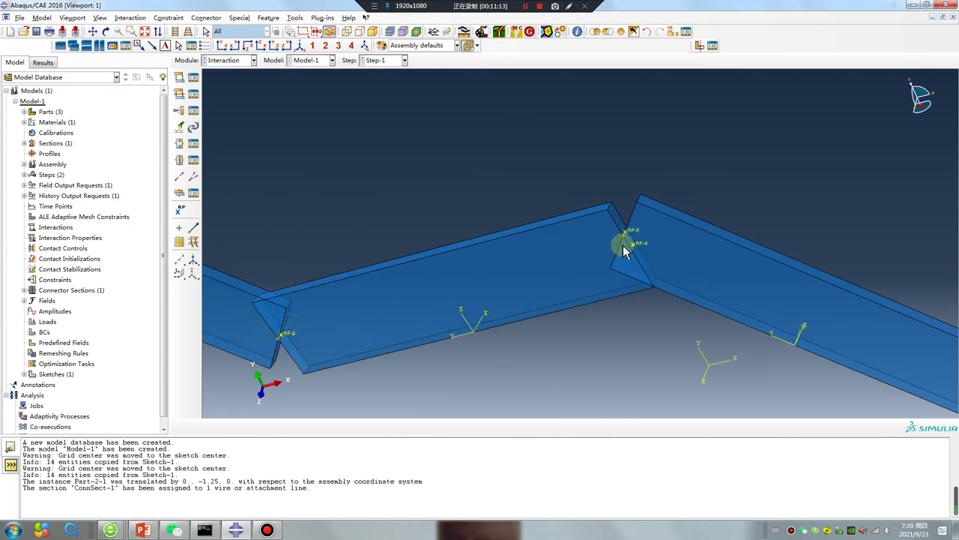
ctrl+alt+drag(456, 196, 534, 240)
click(225, 60)
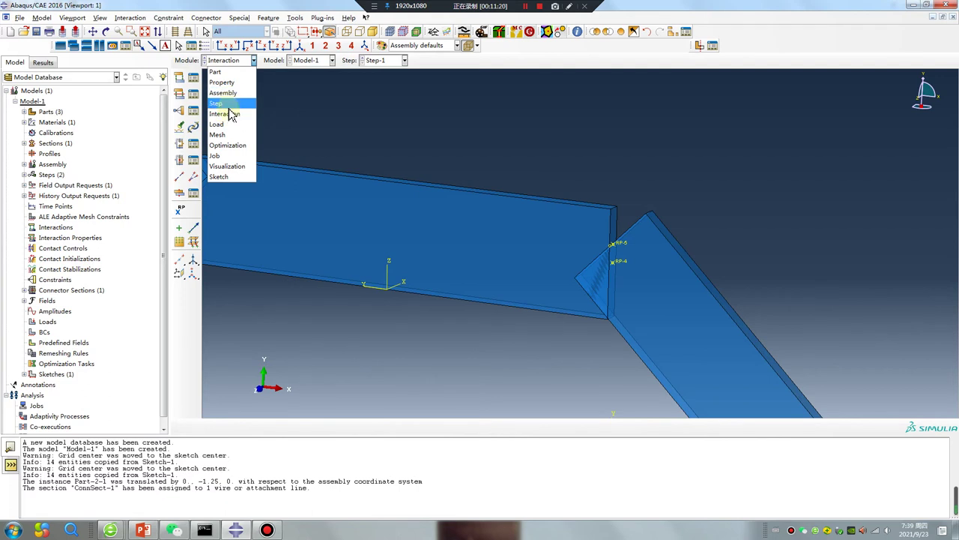
click(228, 113)
click(228, 63)
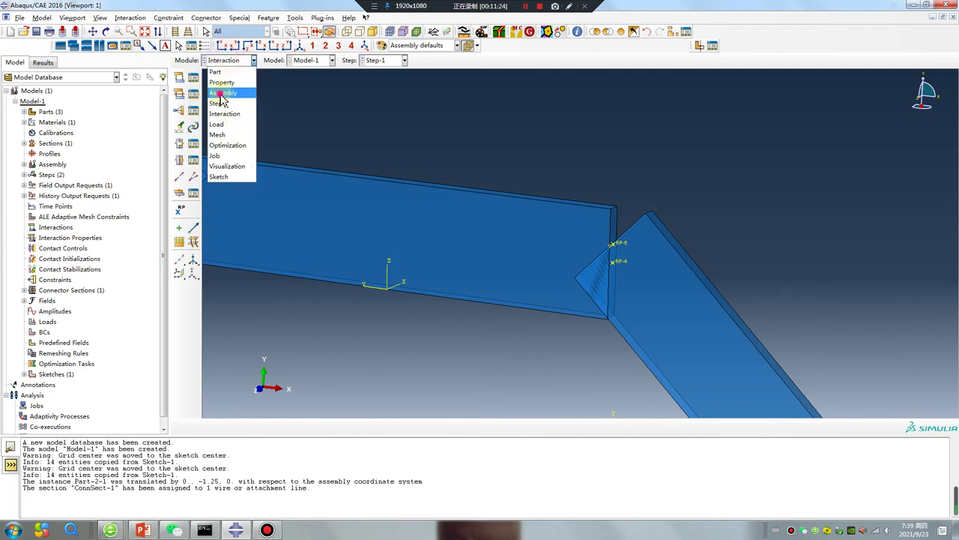
click(222, 93)
click(193, 91)
click(617, 358)
middle_click(588, 367)
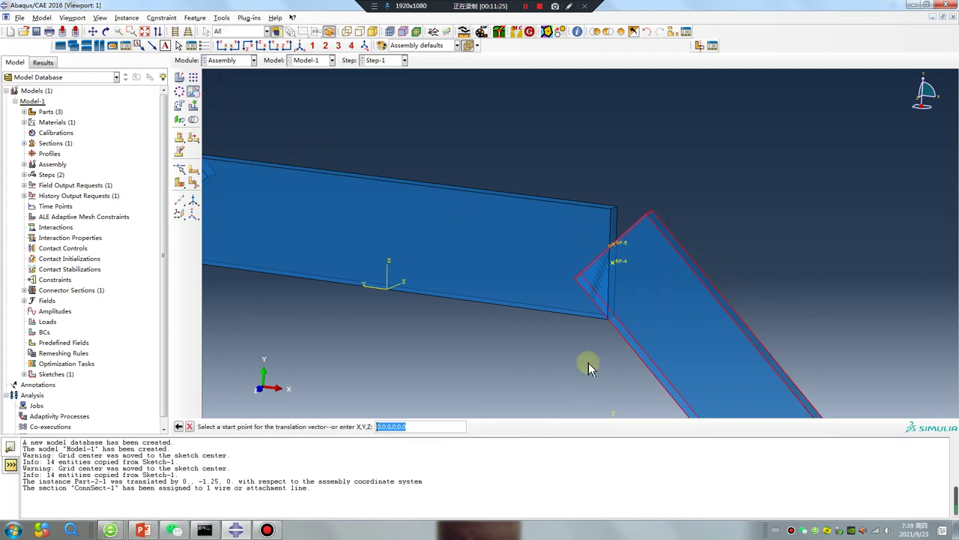
scroll(620, 250, up, 1)
click(616, 235)
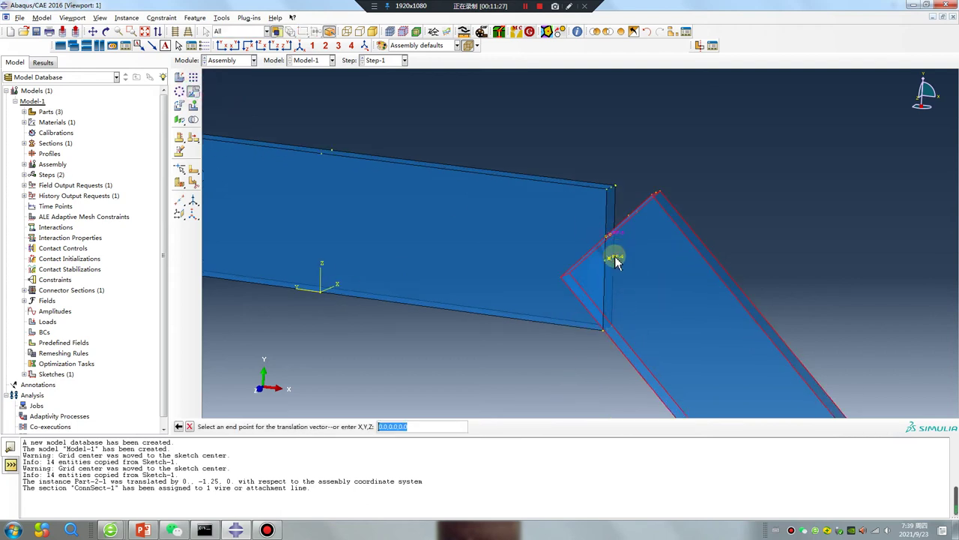
click(602, 327)
click(268, 425)
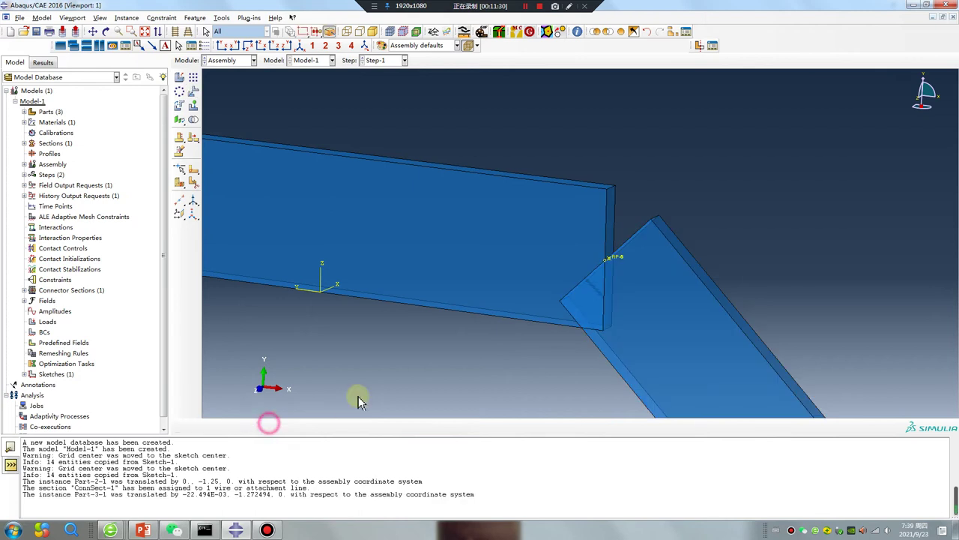
In the Interaction module, create a disjoint wire feature with its own wire set between the coincident reference points RP-4 and RP-5.
scroll(599, 324, down, 1)
scroll(599, 324, down, 2)
ctrl+alt+drag(642, 274, 529, 270)
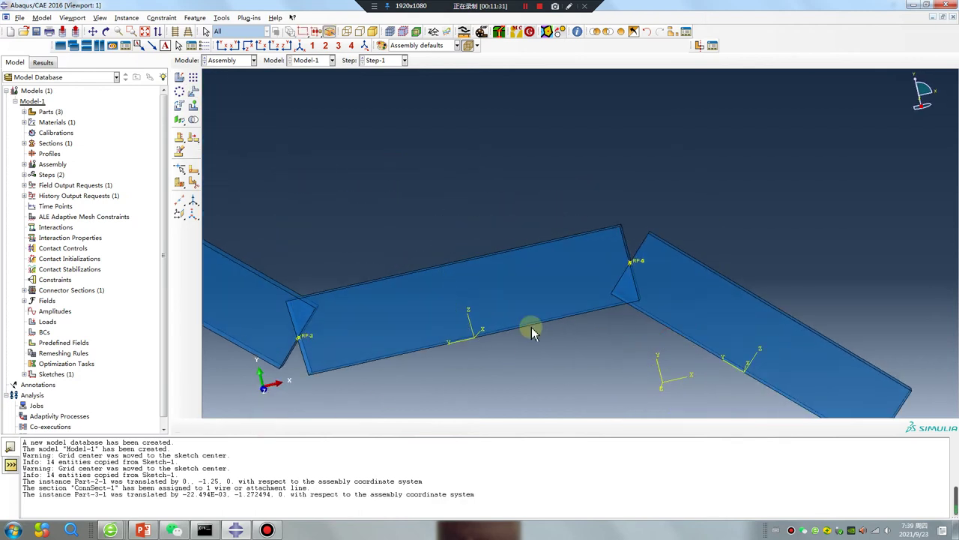
click(225, 60)
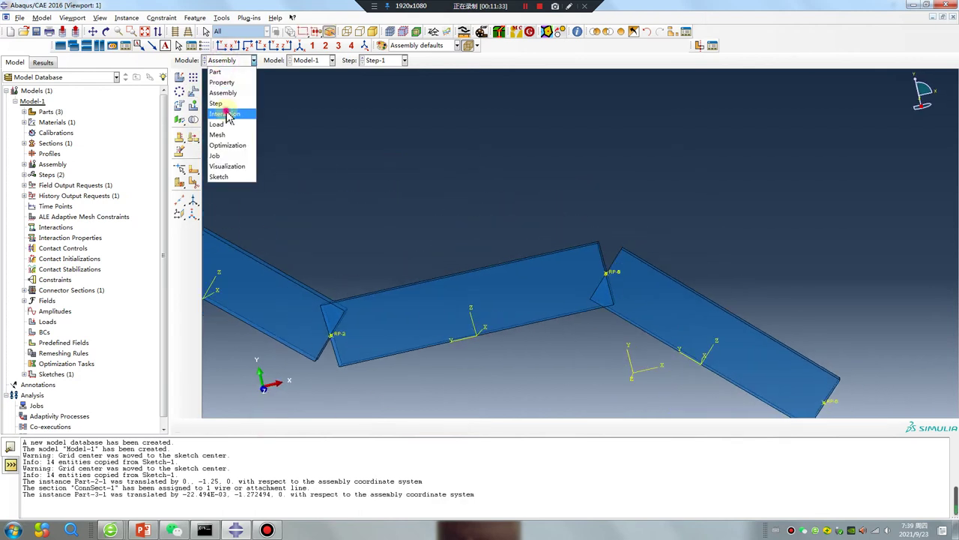
click(234, 113)
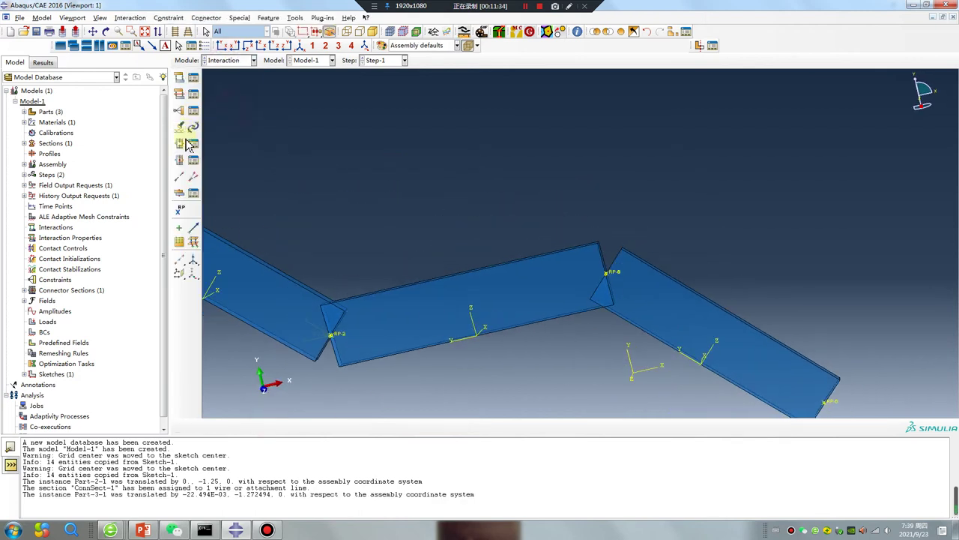
click(179, 178)
click(212, 276)
scroll(621, 275, up, 1)
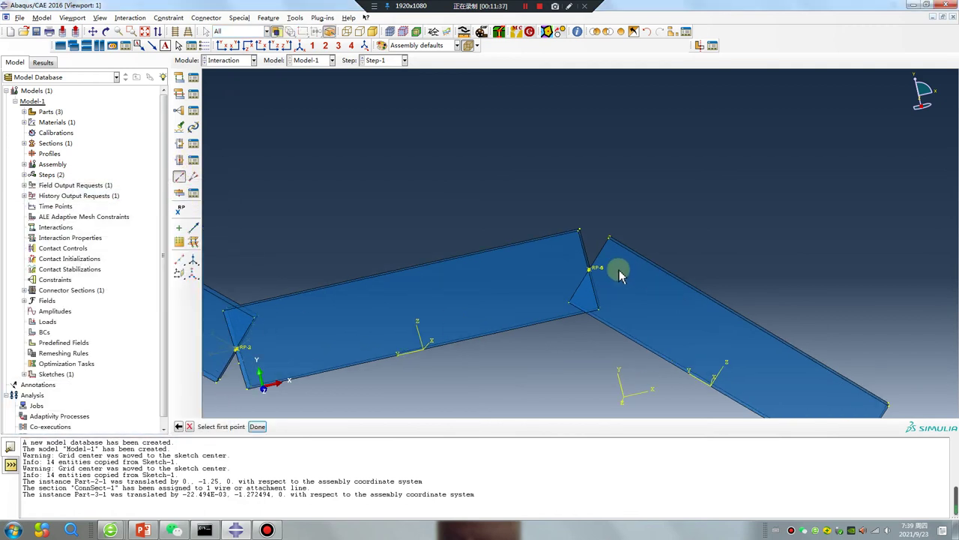
click(603, 275)
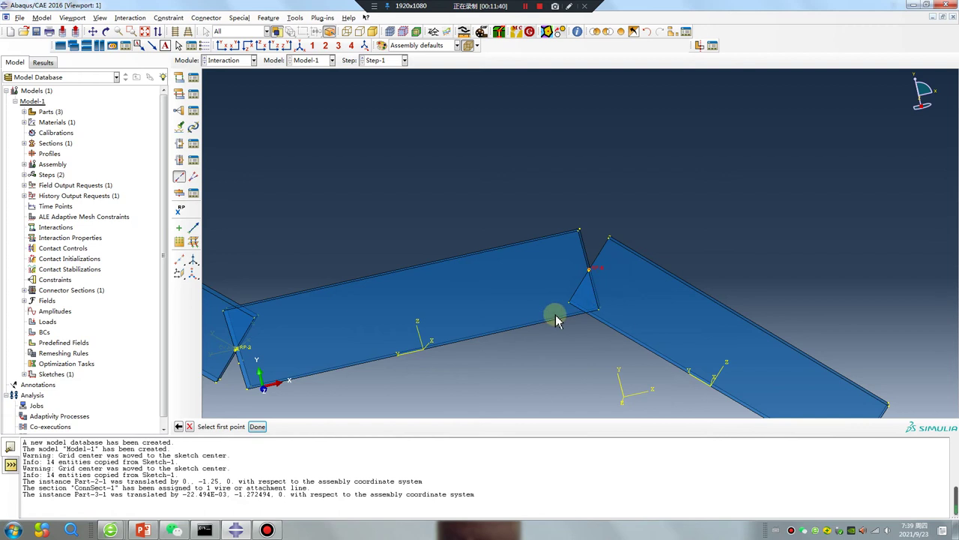
click(264, 425)
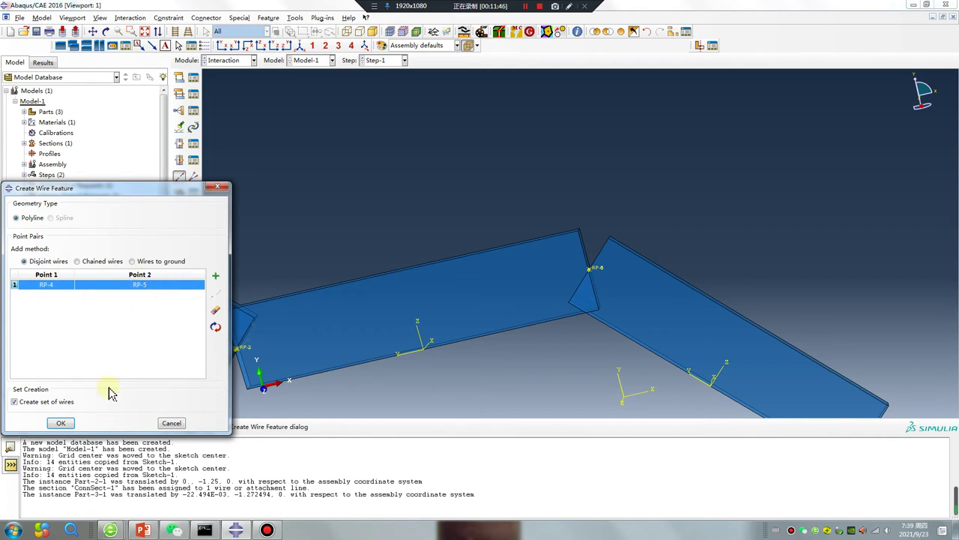
click(64, 424)
Start assigning connector section ConnSect-1 to Wire-2-Set-1, using Datum csys-part2 as the CSYS for Orientation 1.
click(193, 159)
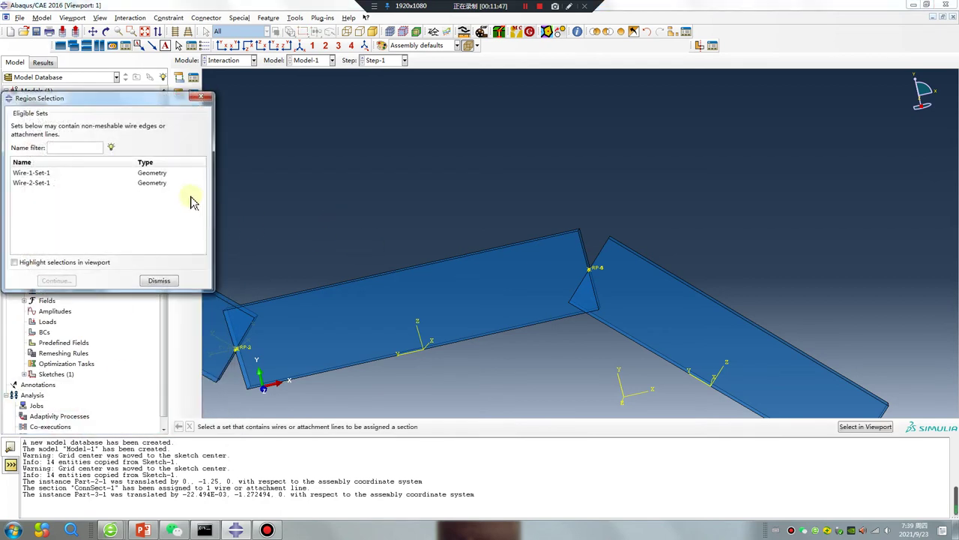
click(34, 183)
click(15, 264)
click(57, 280)
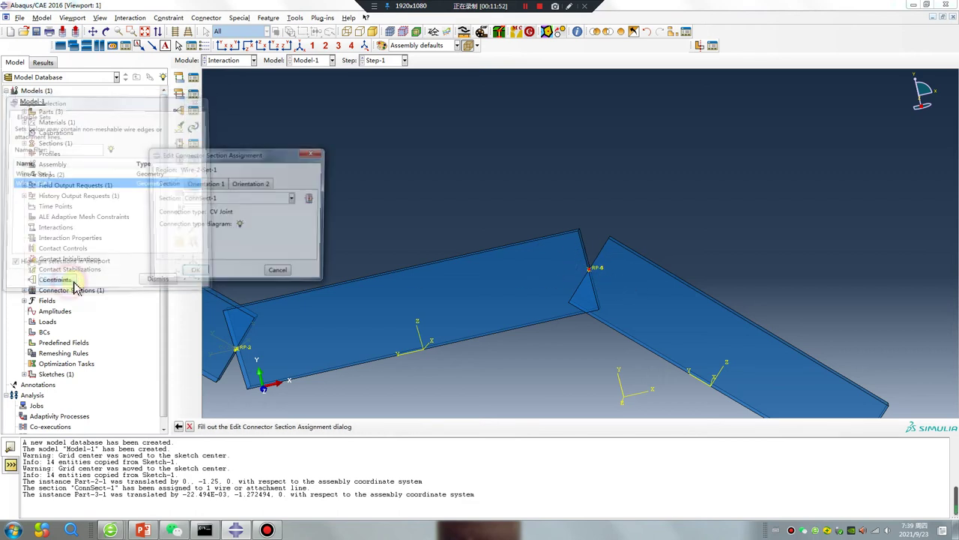
click(214, 186)
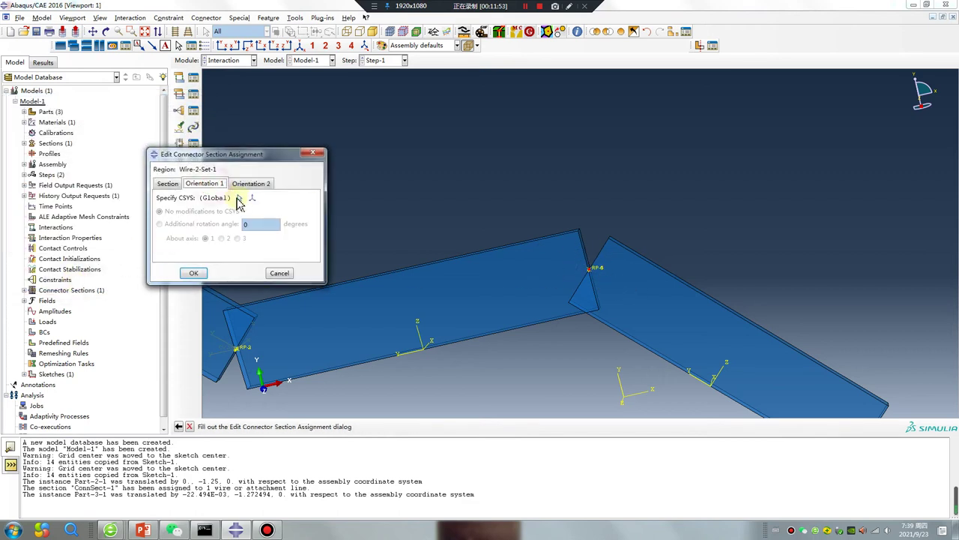
click(240, 199)
click(866, 426)
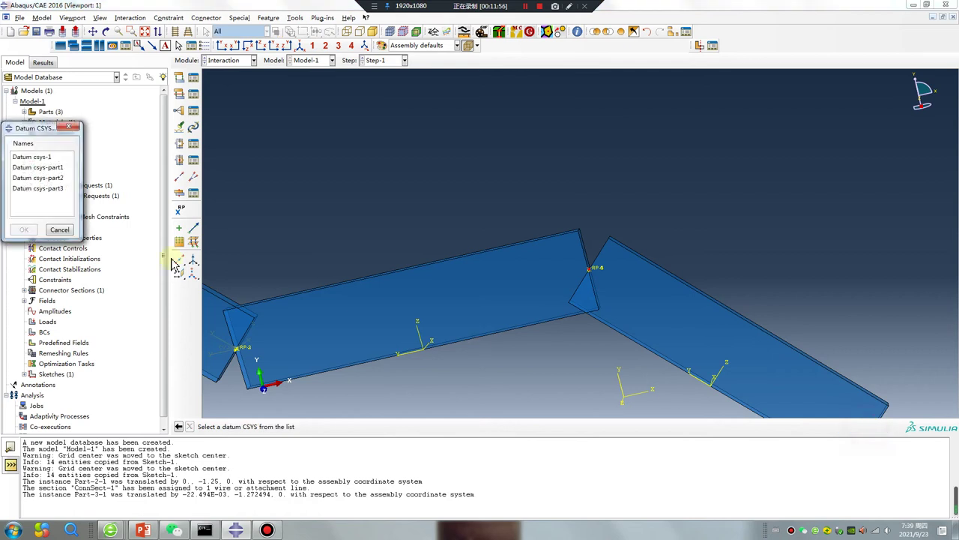
click(45, 178)
click(23, 229)
Set Orientation 2 to Datum csys-part3 with no modifications to the CSYS, and finish the connector section assignment.
click(252, 183)
click(162, 224)
click(240, 198)
click(851, 426)
click(45, 188)
click(24, 230)
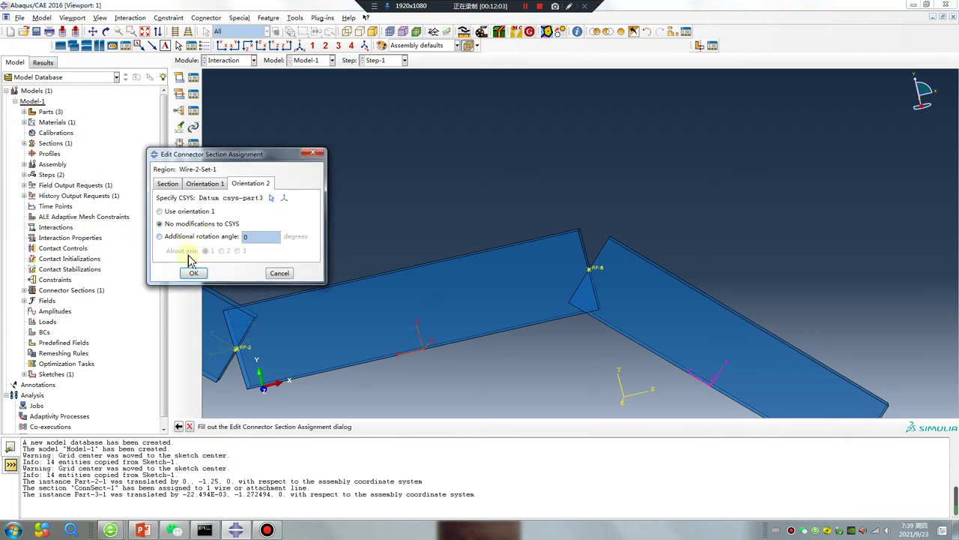
click(196, 274)
Review both orientations of the existing CV Joint section assignment on Wire-1-Set-1, leaving the assignment unedited.
scroll(685, 270, down, 5)
ctrl+alt+drag(713, 293, 604, 280)
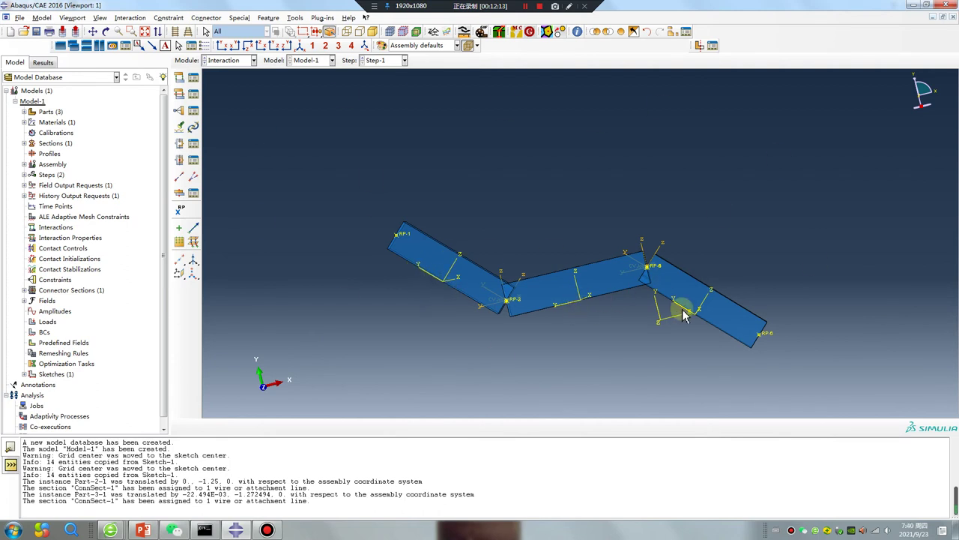
click(193, 145)
double_click(120, 290)
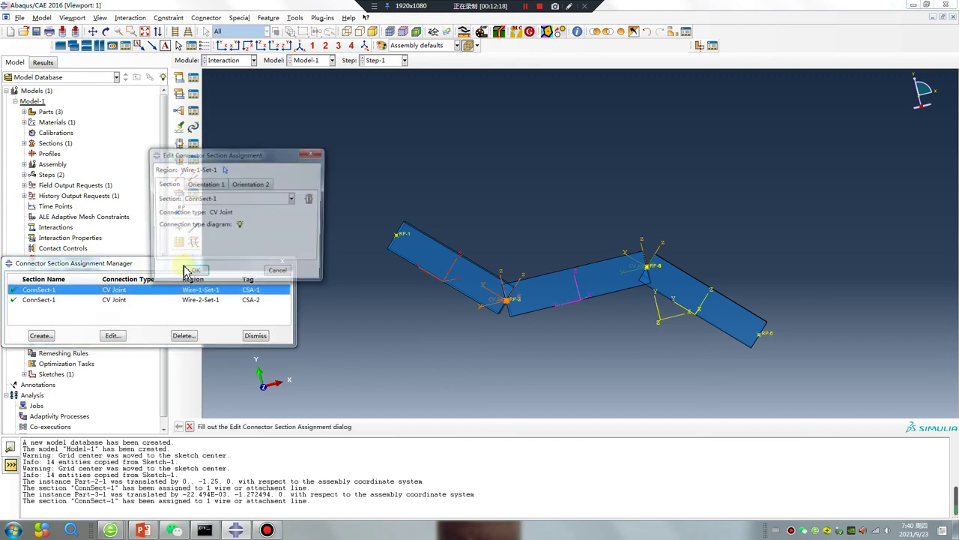
click(204, 184)
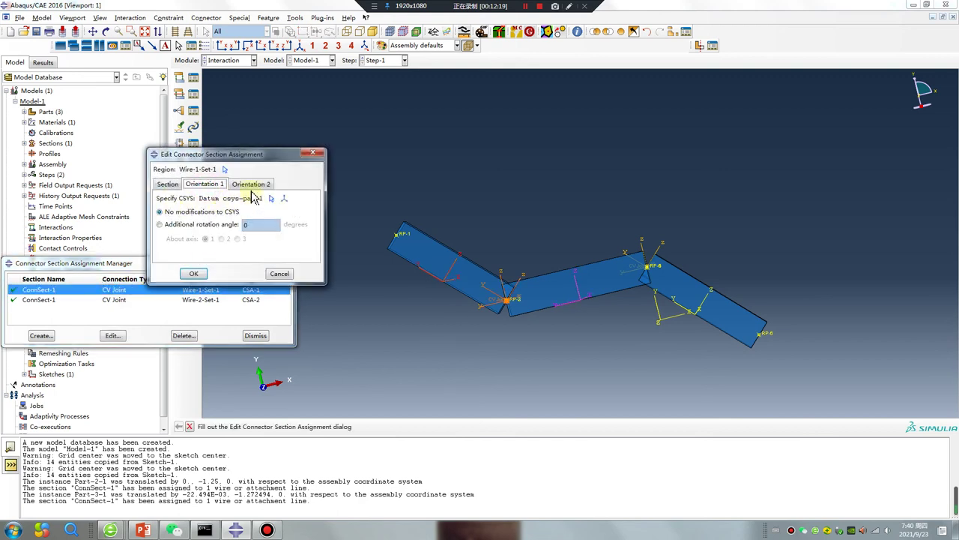
click(251, 185)
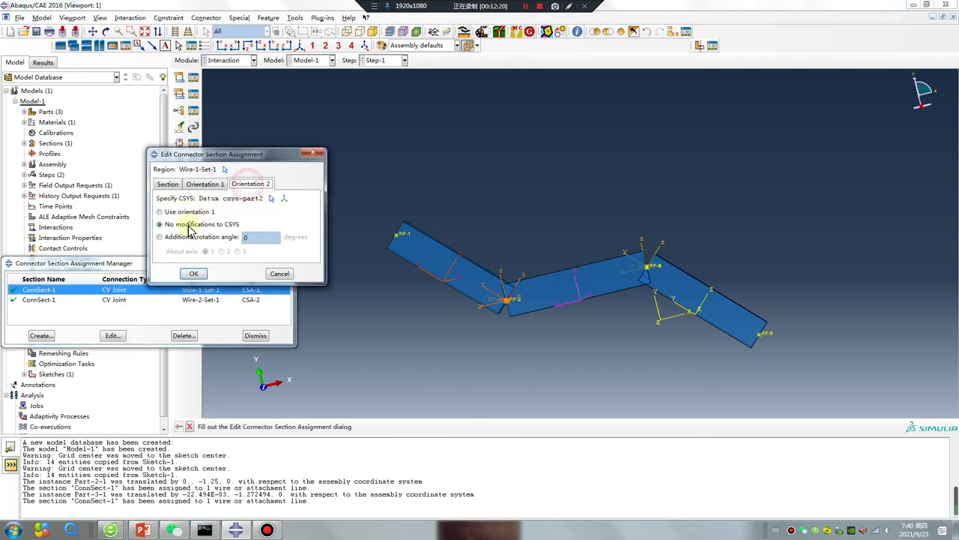
click(318, 154)
click(290, 263)
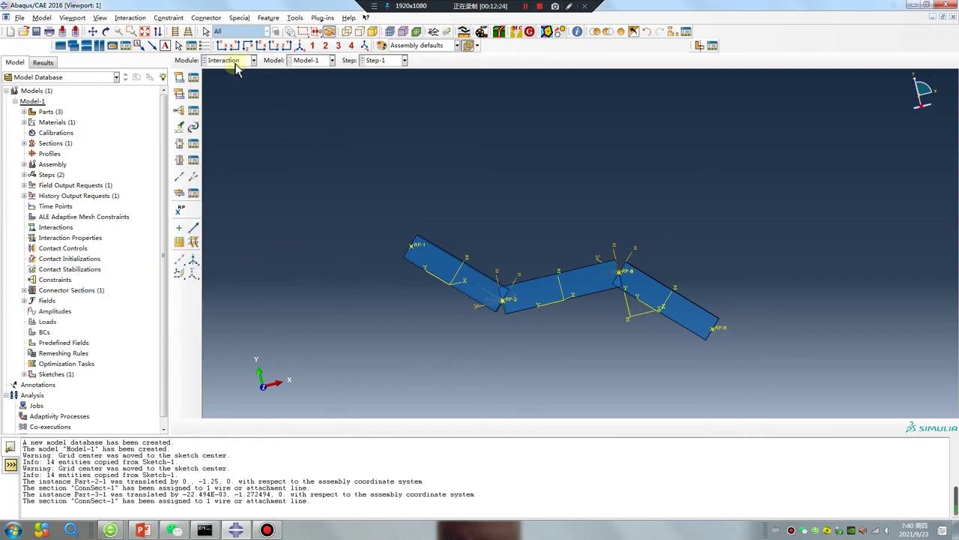
Switch to the Mesh module and generate the mesh on Part-3.
click(235, 63)
click(219, 124)
click(231, 60)
click(219, 134)
click(414, 61)
click(180, 93)
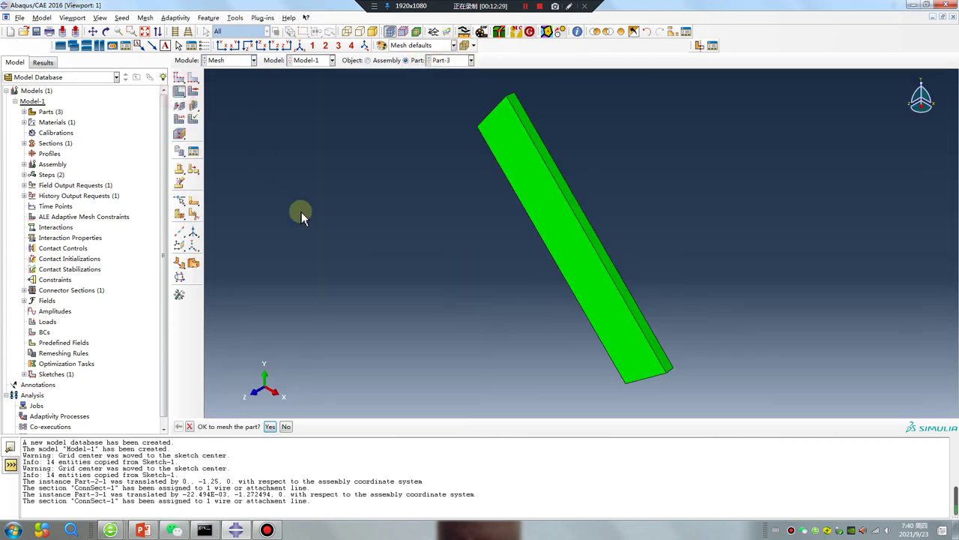
middle_click(302, 211)
In the Load module, start a Displacement/Rotation boundary condition in Step-1 on the reference point at the third bar's free end.
click(233, 60)
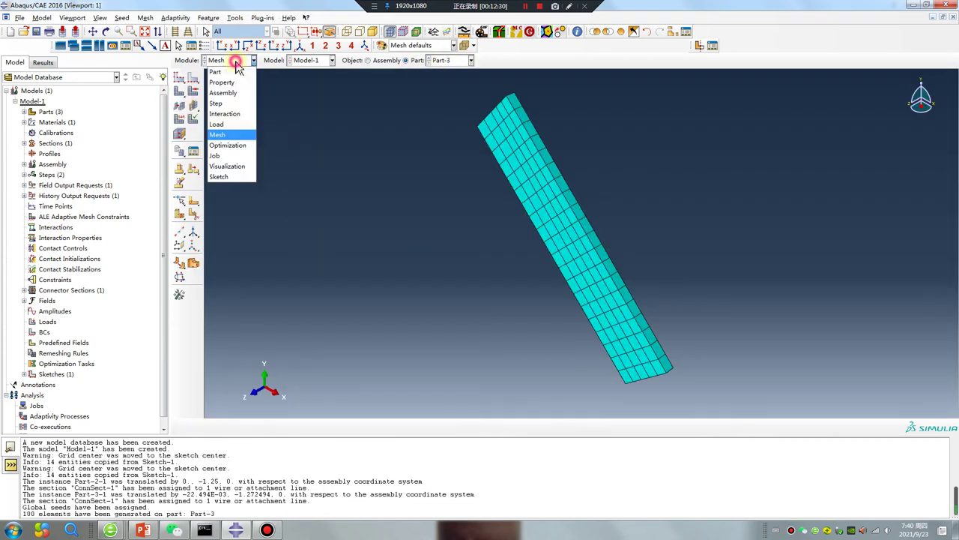
click(225, 124)
click(180, 95)
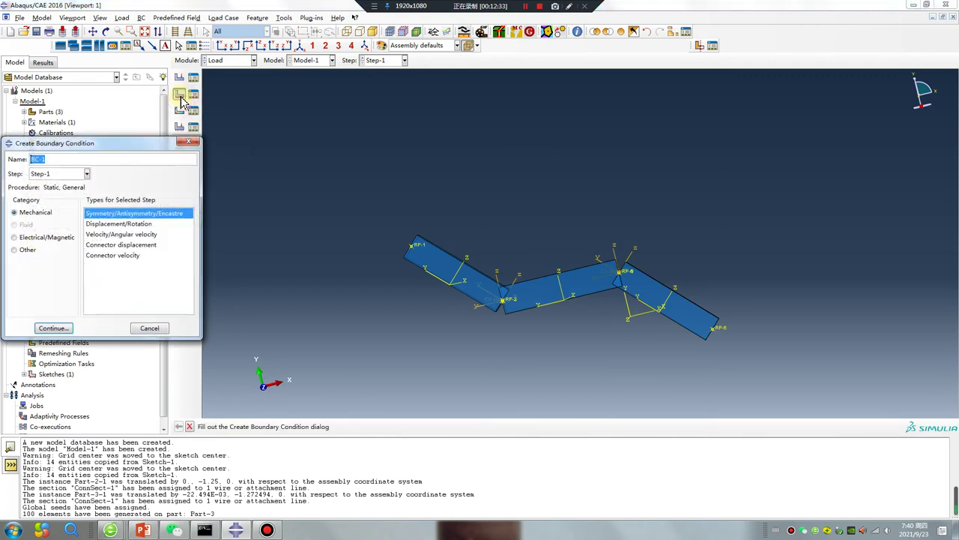
click(112, 224)
click(54, 329)
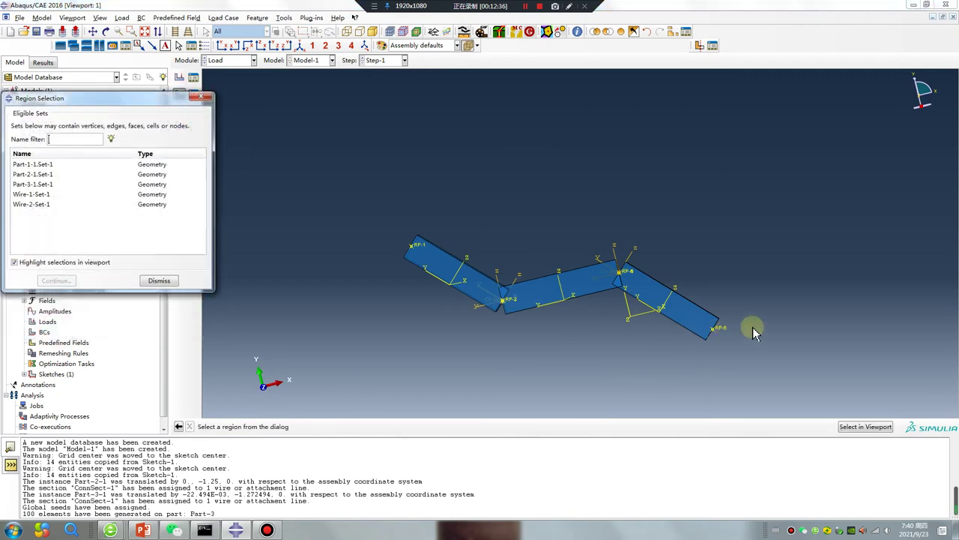
click(202, 98)
click(721, 331)
middle_click(613, 385)
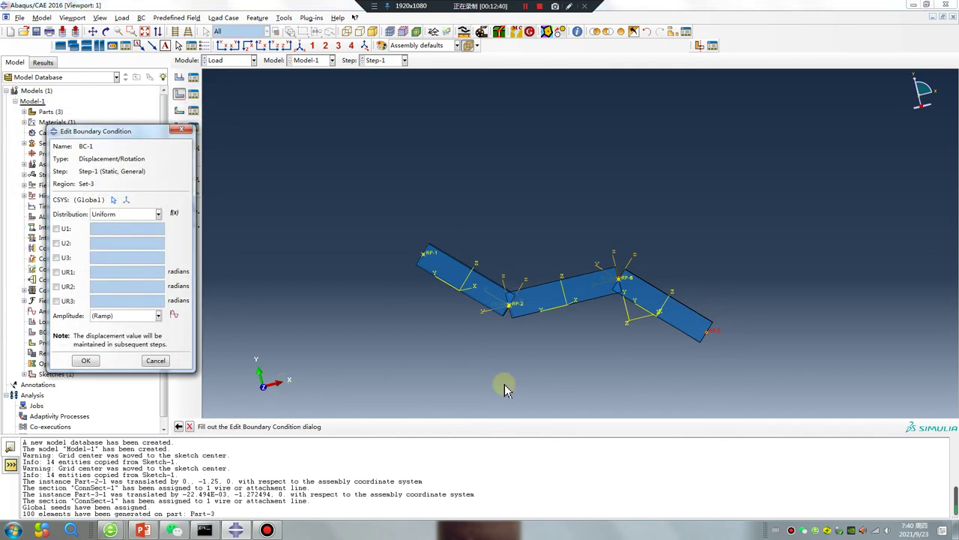